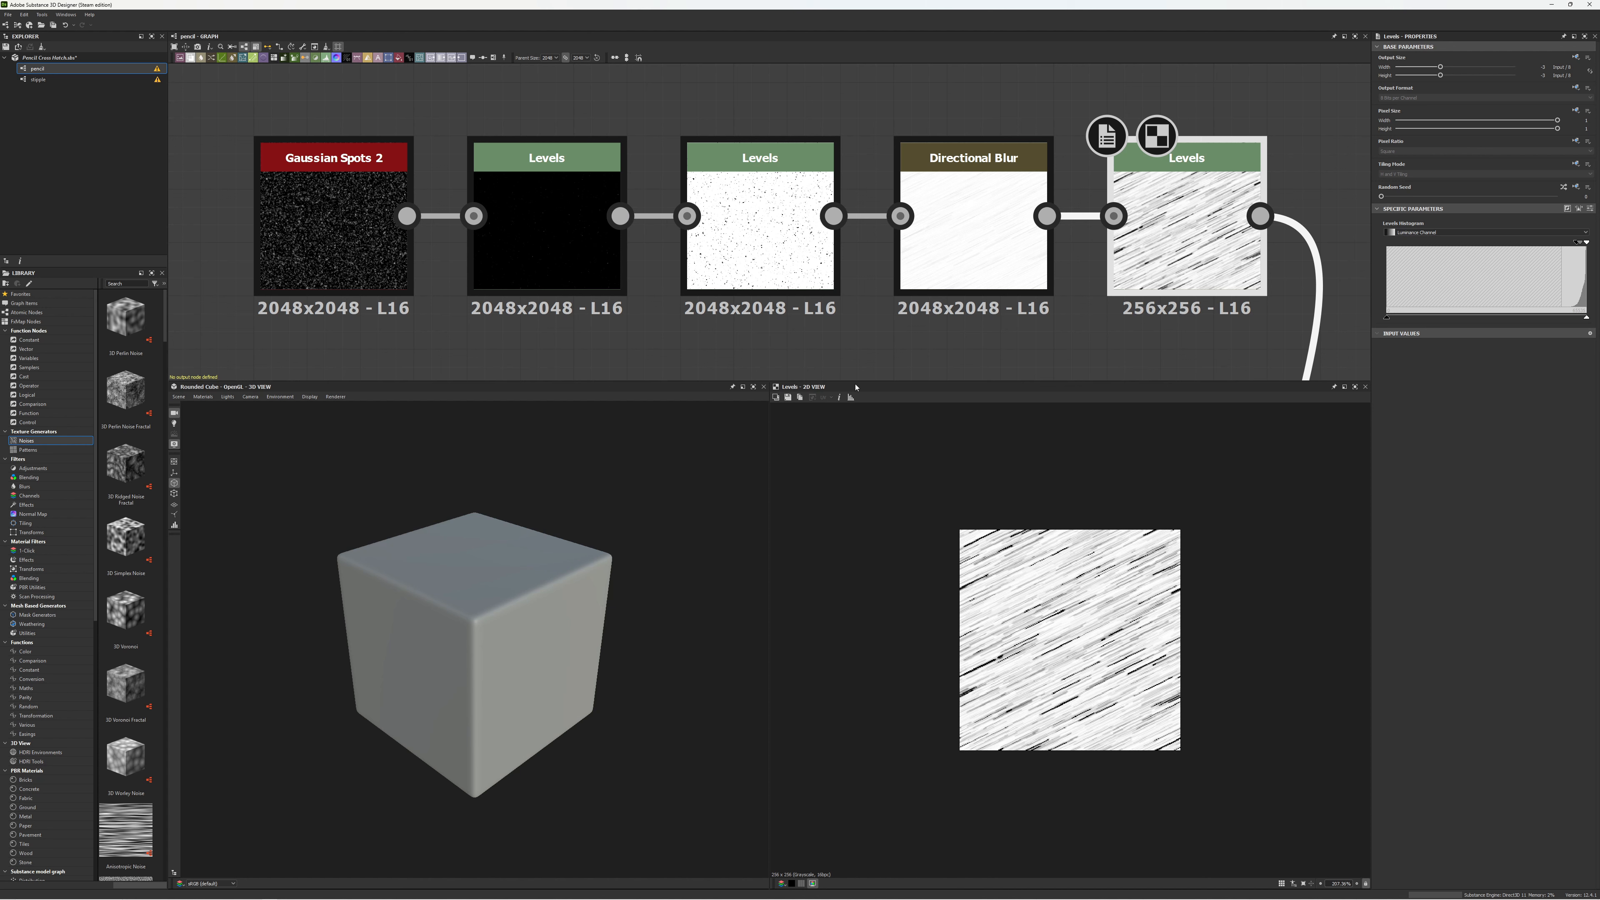
# - Enlarge the graph area and frame the top node chain from Gaussian Spots 2 to its last Levels node
pyautogui.moveTo(862, 380); pyautogui.dragTo(864, 660)
pyautogui.scroll(-3, 870, 512)
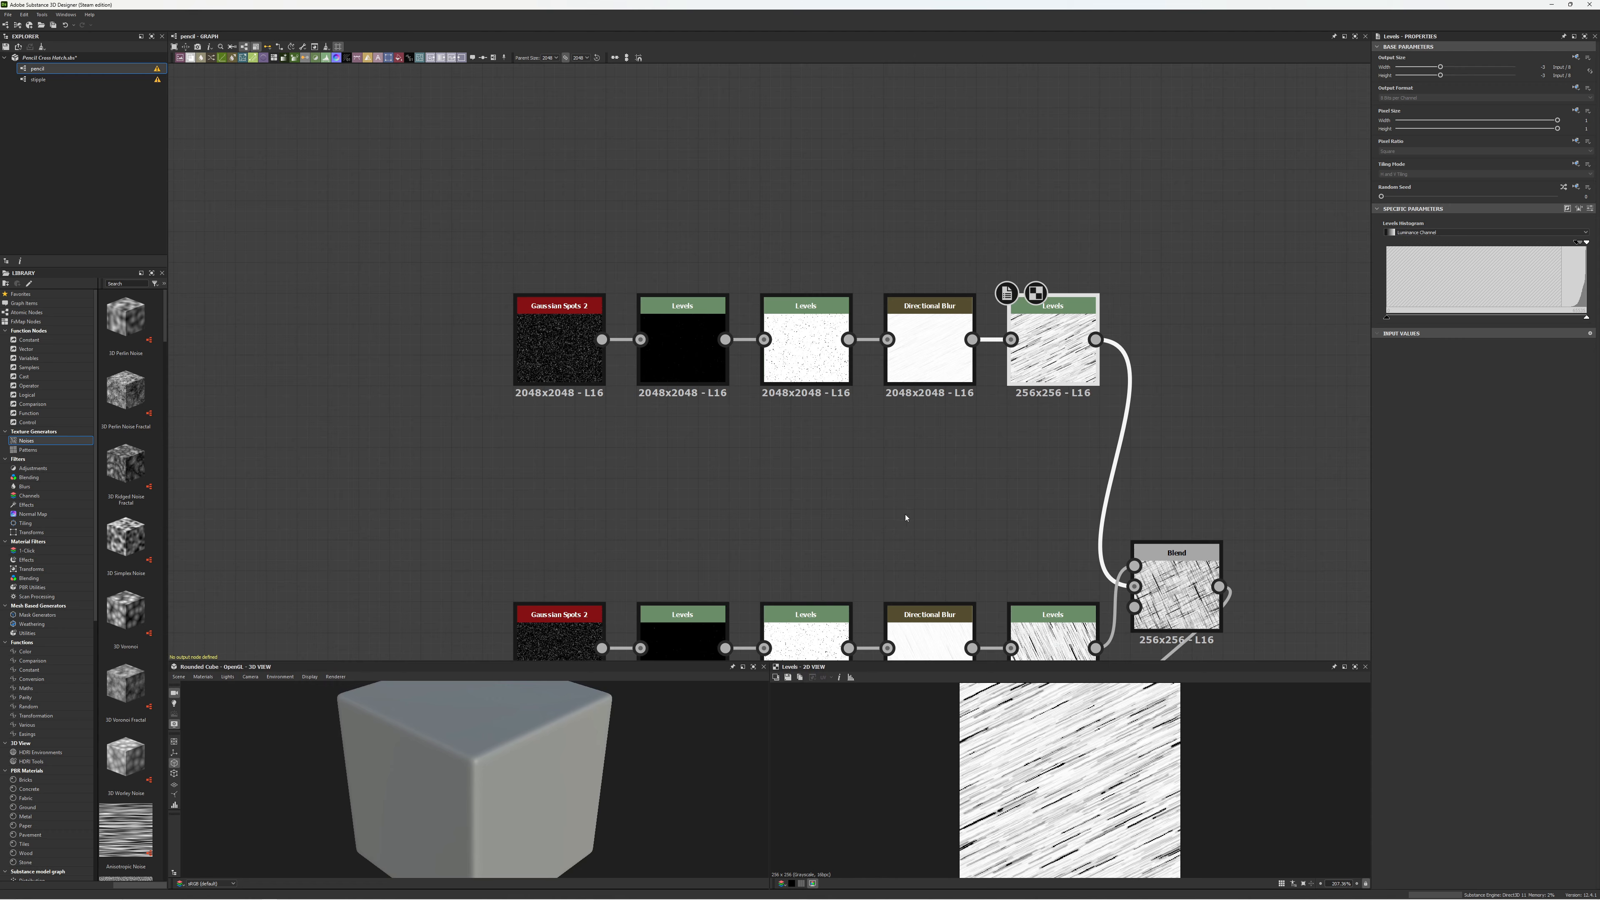
pyautogui.moveTo(905, 517); pyautogui.dragTo(879, 357, button='middle')
pyautogui.moveTo(418, 108); pyautogui.dragTo(1047, 187)
pyautogui.press('f')
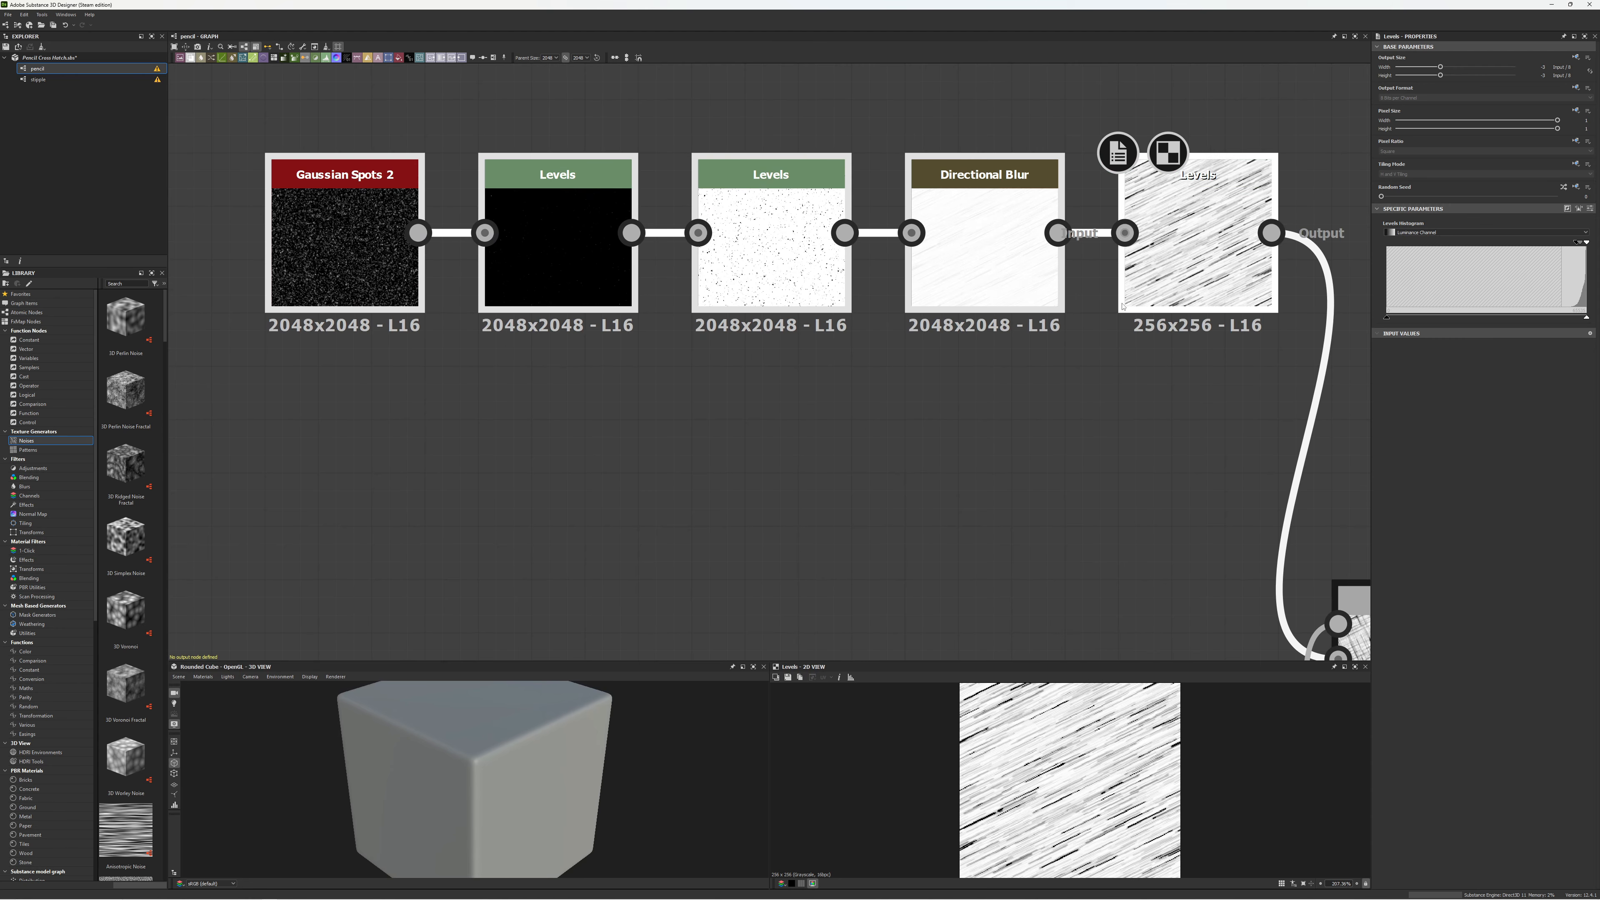
# - Examine the duplicated node rows below the top chain and the column of Blend nodes combining them
pyautogui.scroll(-5, 1122, 307)
pyautogui.moveTo(1132, 428); pyautogui.dragTo(954, 210, button='middle')
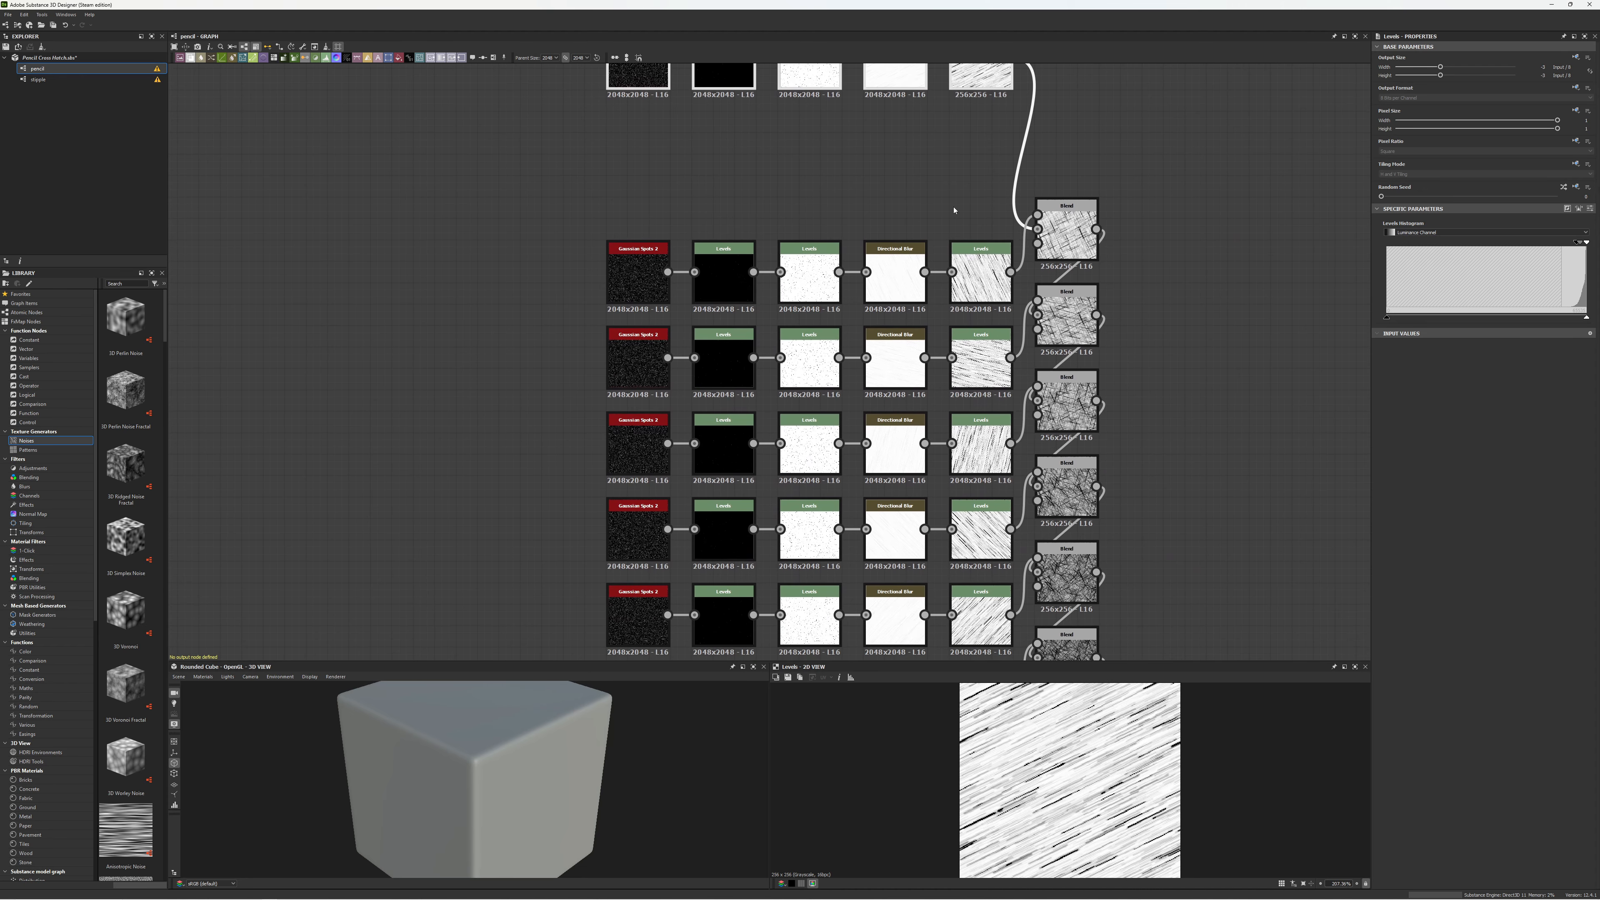
pyautogui.scroll(-3, 953, 210)
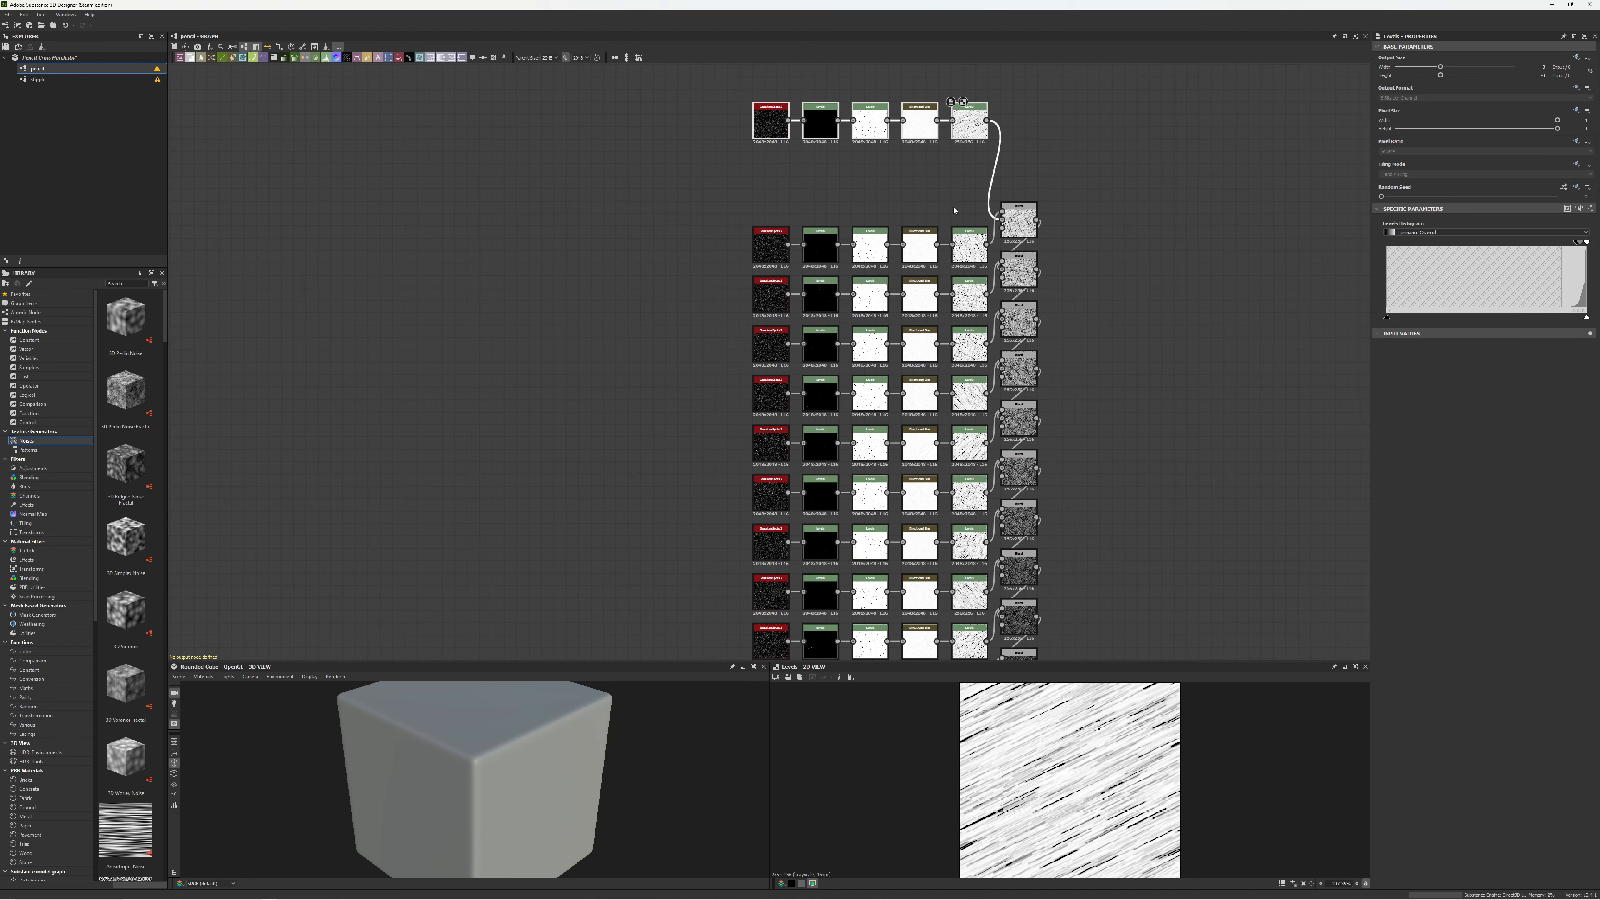
pyautogui.moveTo(898, 370); pyautogui.dragTo(894, 182, button='middle')
pyautogui.moveTo(909, 433)
pyautogui.mouseDown(button='middle')
pyautogui.moveTo(902, 292)
pyautogui.moveTo(893, 499)
pyautogui.mouseUp(button='middle')
pyautogui.scroll(6, 893, 499)
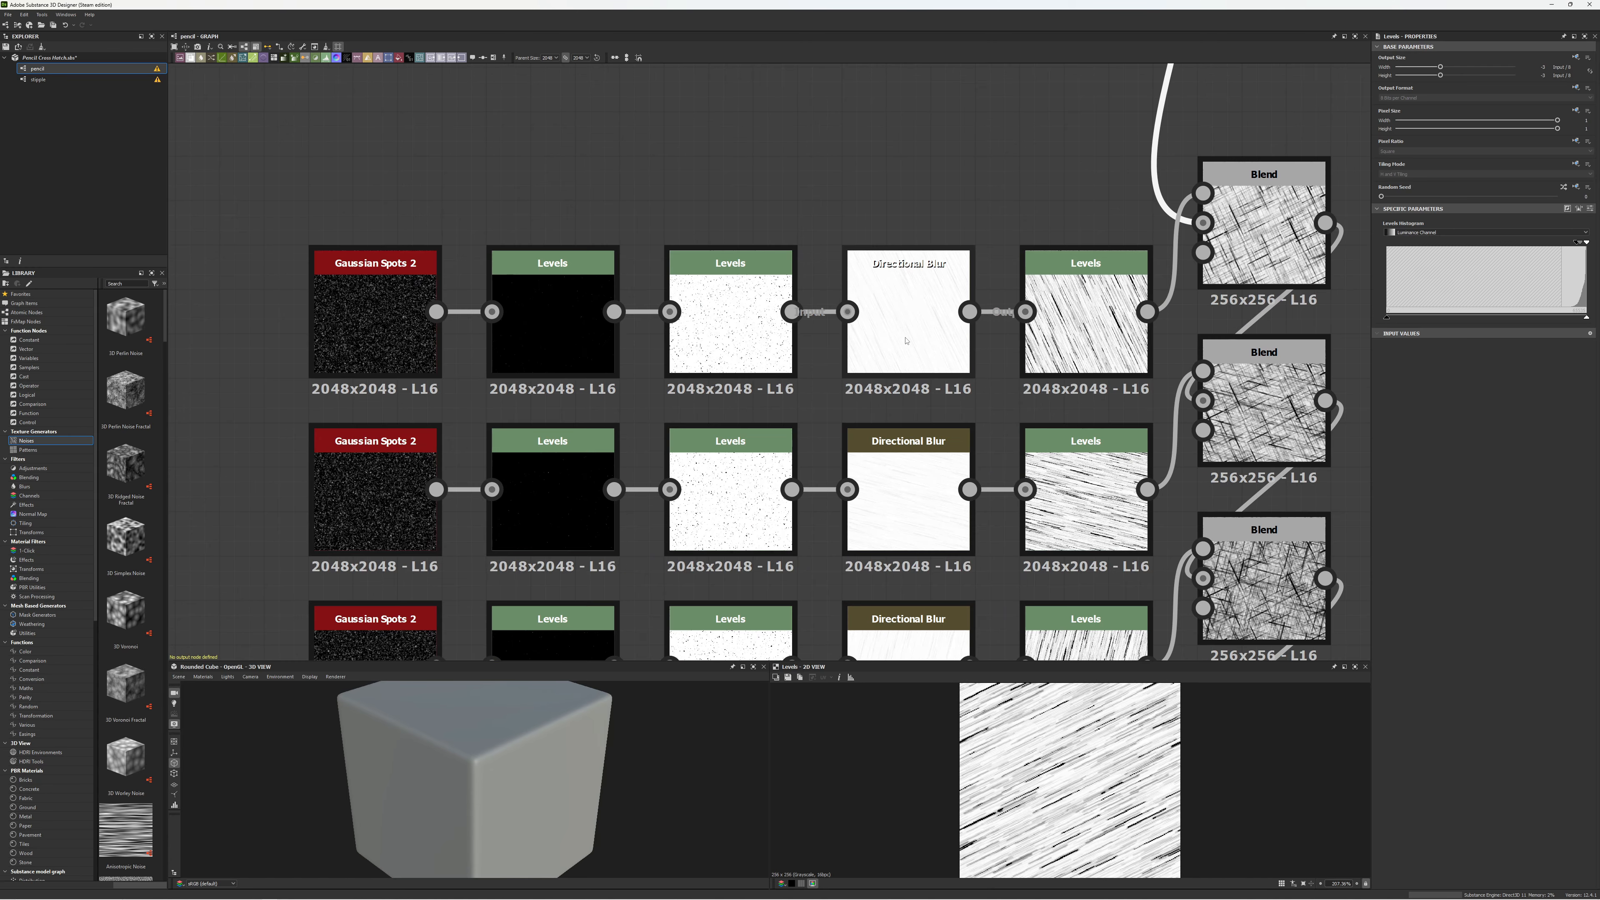
# - Inspect the Gaussian Spots 2 parameters in the first three duplicated rows and the first one's Directional Blur intensity and angle
pyautogui.doubleClick(373, 344)
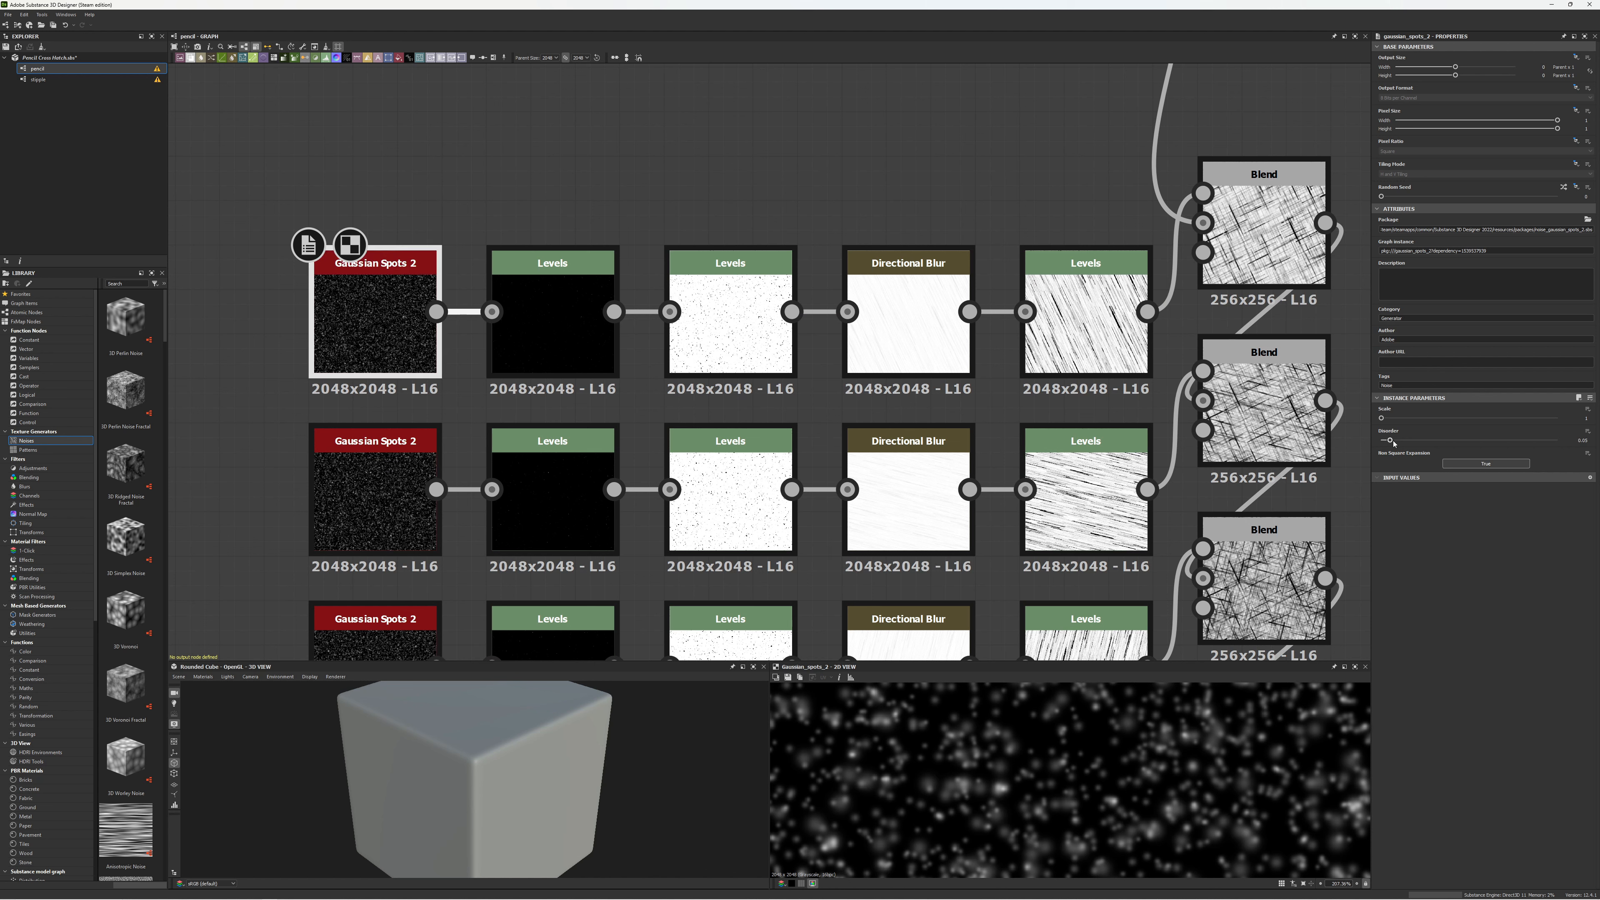
pyautogui.doubleClick(362, 493)
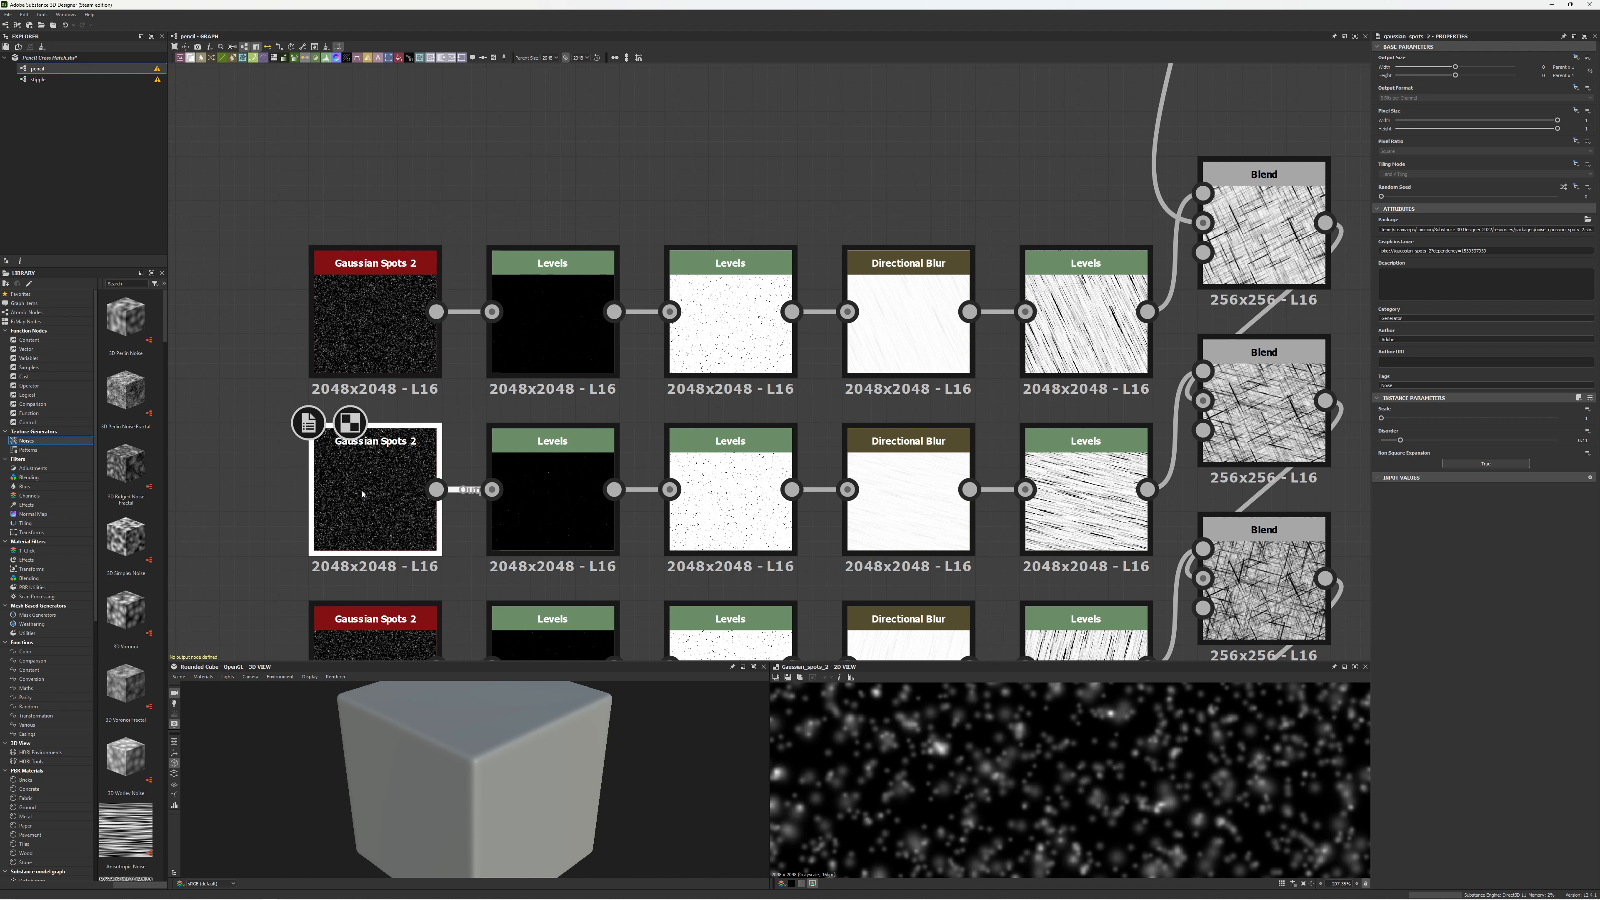
pyautogui.doubleClick(380, 641)
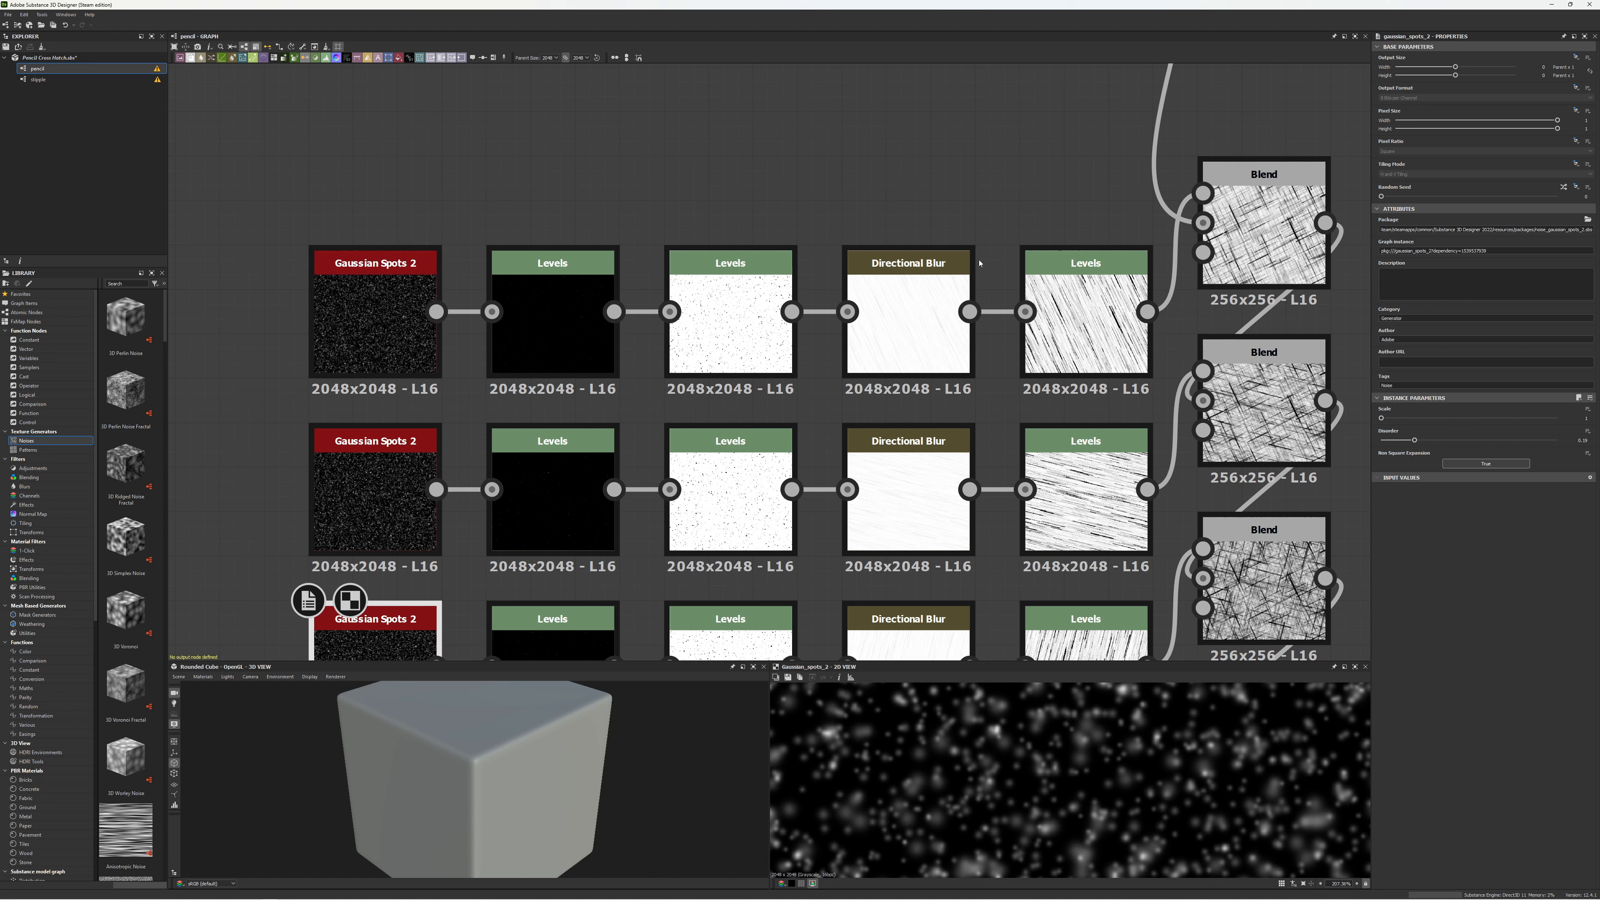
pyautogui.click(963, 266)
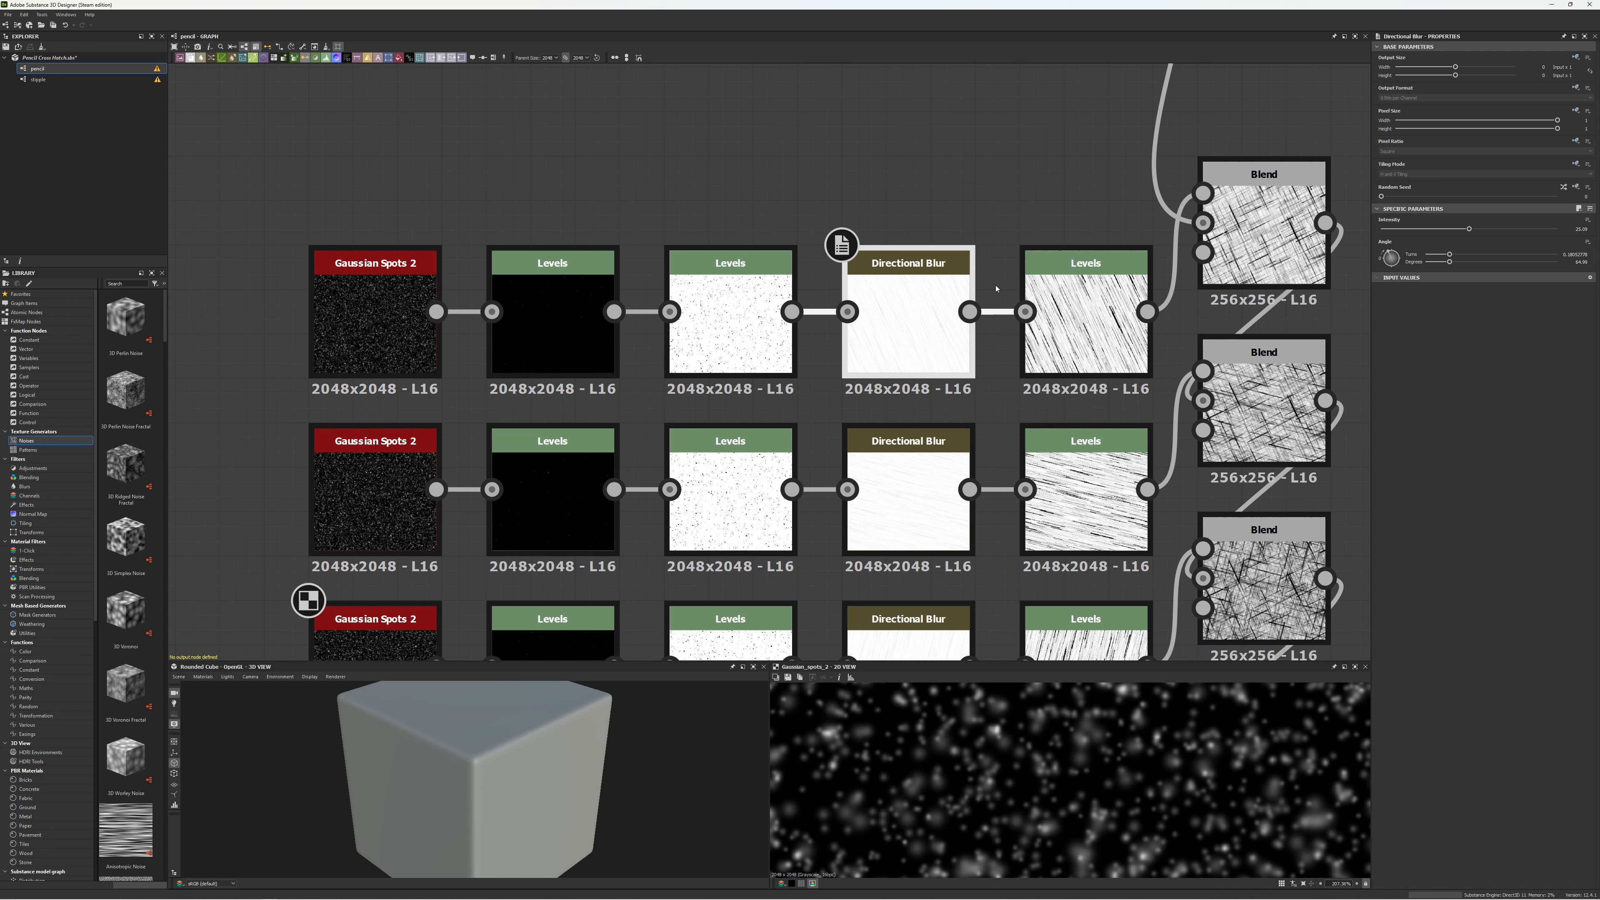
# - Preview the final Levels output of the top chain and of the duplicated rows below it, enlarging the 2D view
pyautogui.scroll(-5, 1043, 135)
pyautogui.moveTo(1043, 136); pyautogui.dragTo(982, 285, button='middle')
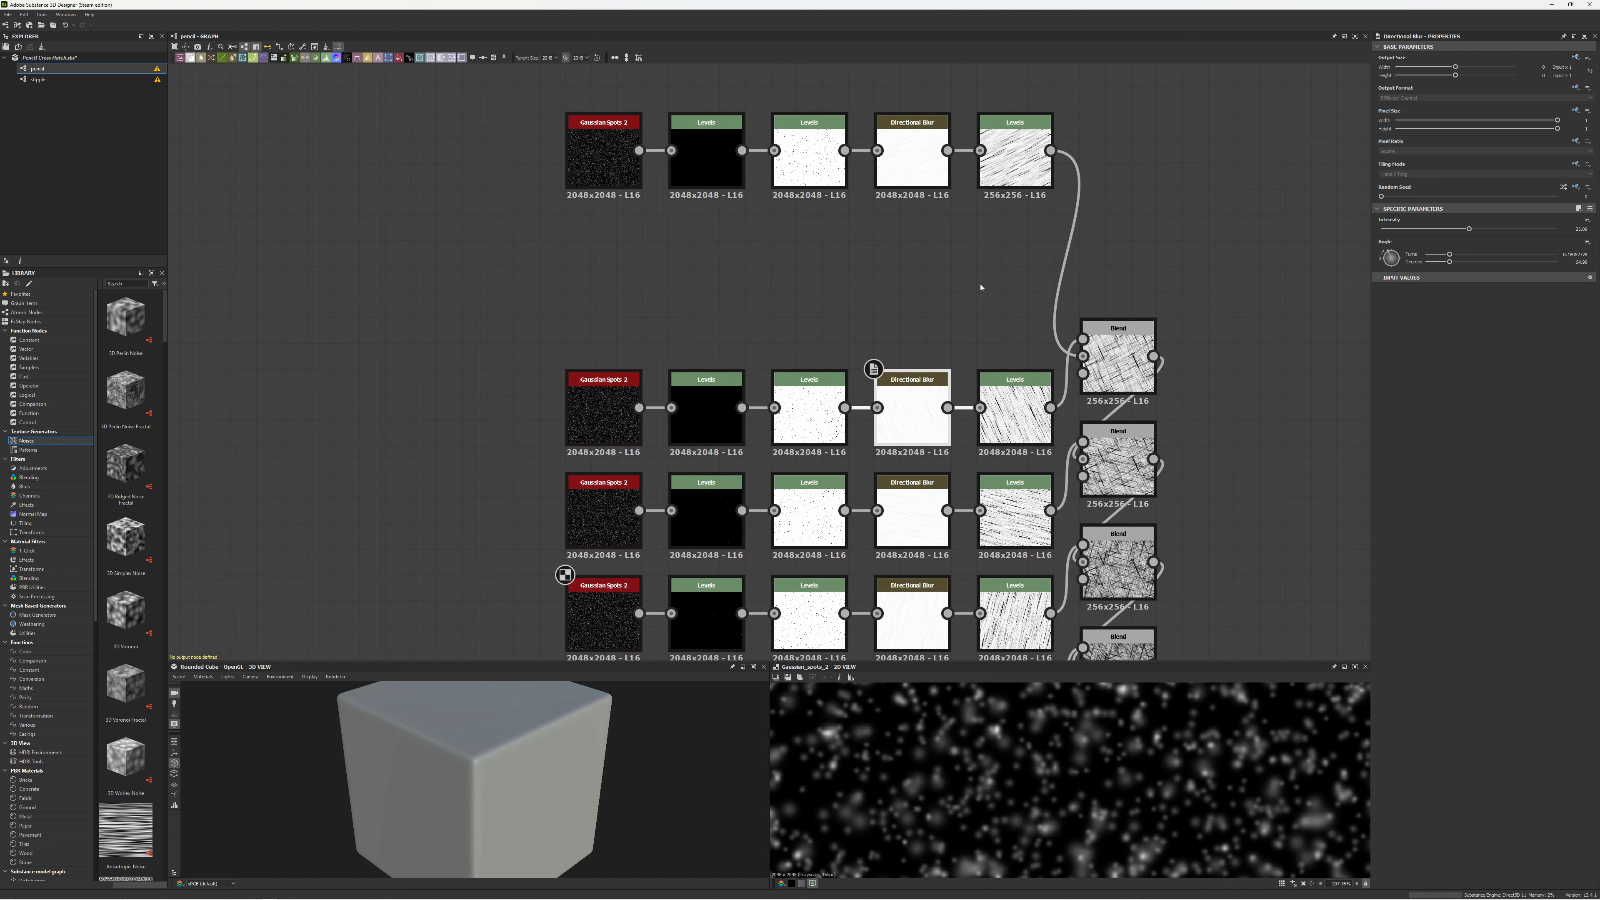
pyautogui.doubleClick(1018, 157)
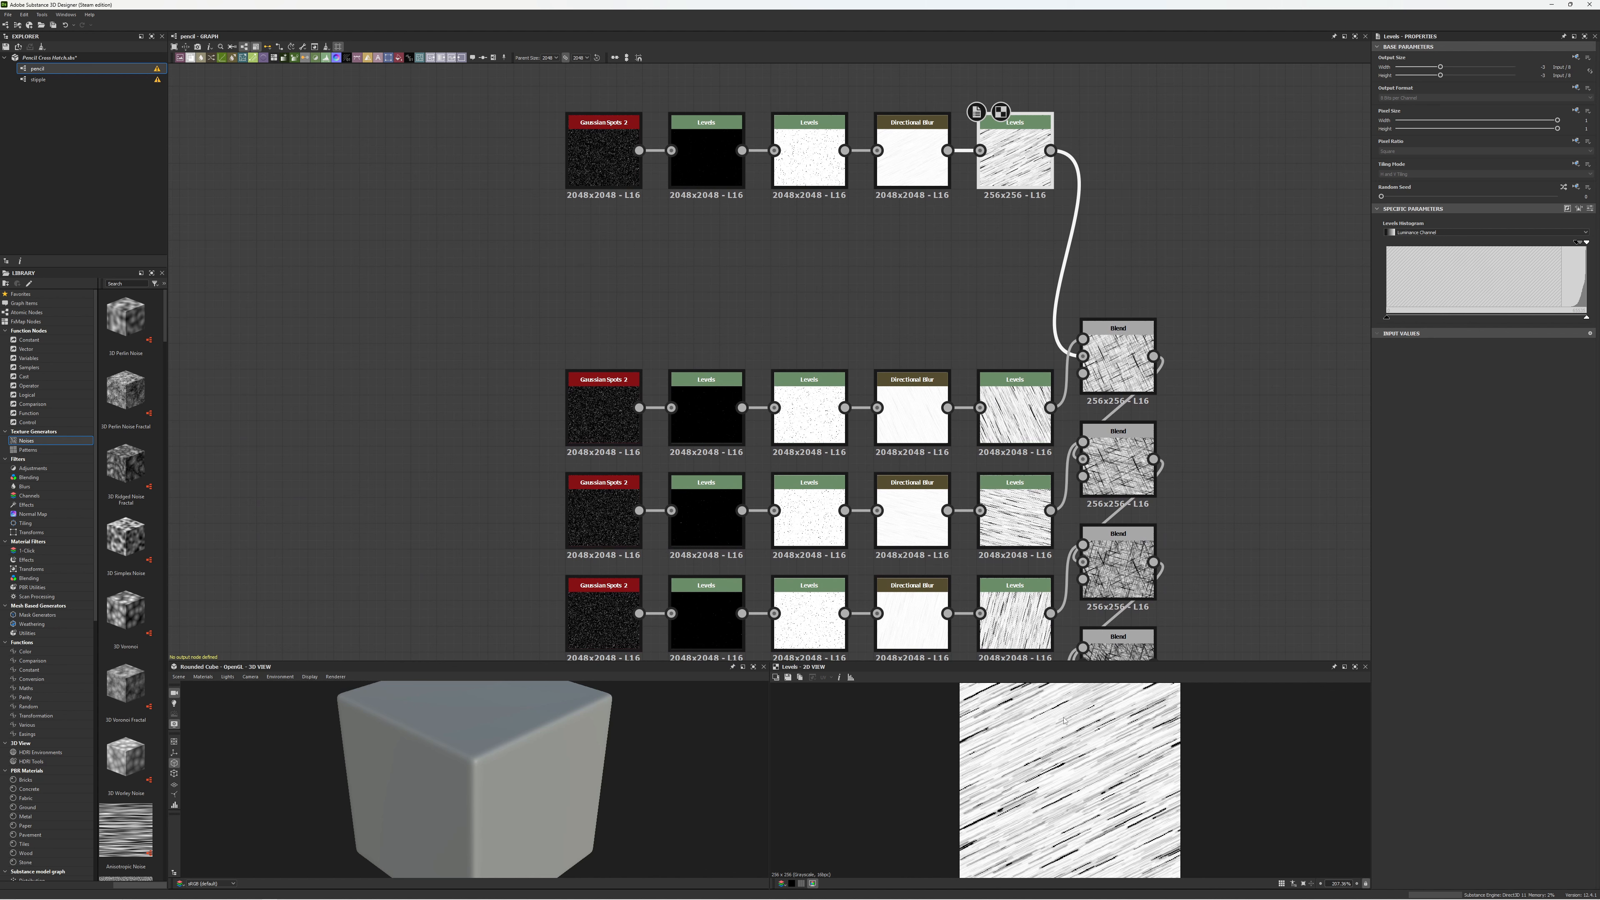
pyautogui.moveTo(1035, 662); pyautogui.dragTo(1025, 520)
pyautogui.moveTo(997, 343); pyautogui.dragTo(968, 168, button='middle')
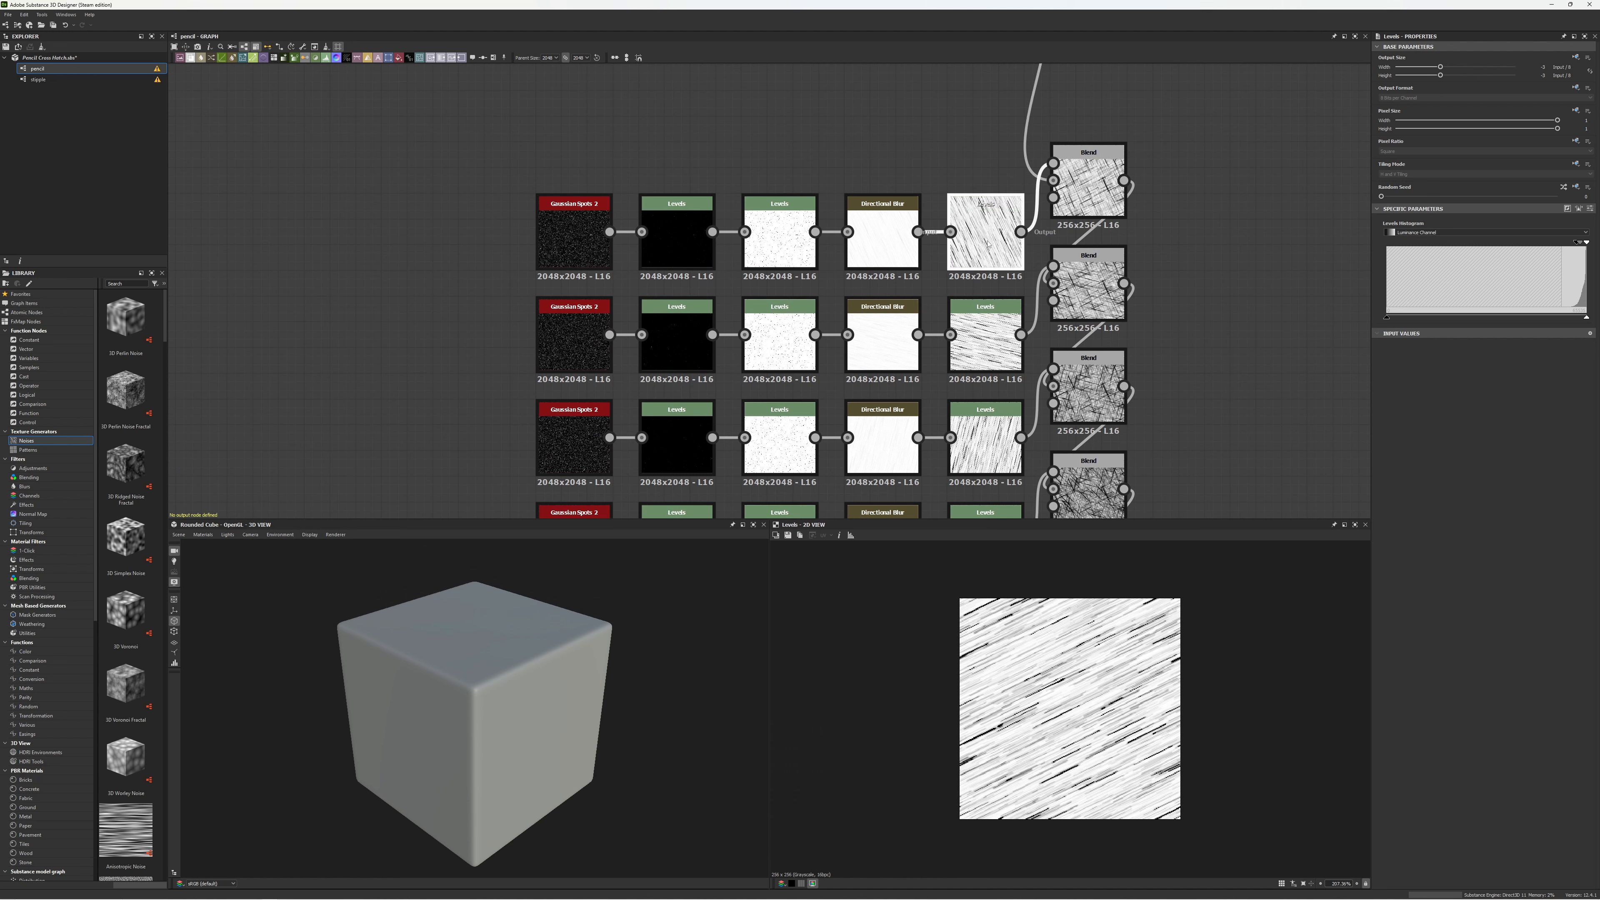
pyautogui.doubleClick(985, 234)
pyautogui.scroll(-5, 1025, 643)
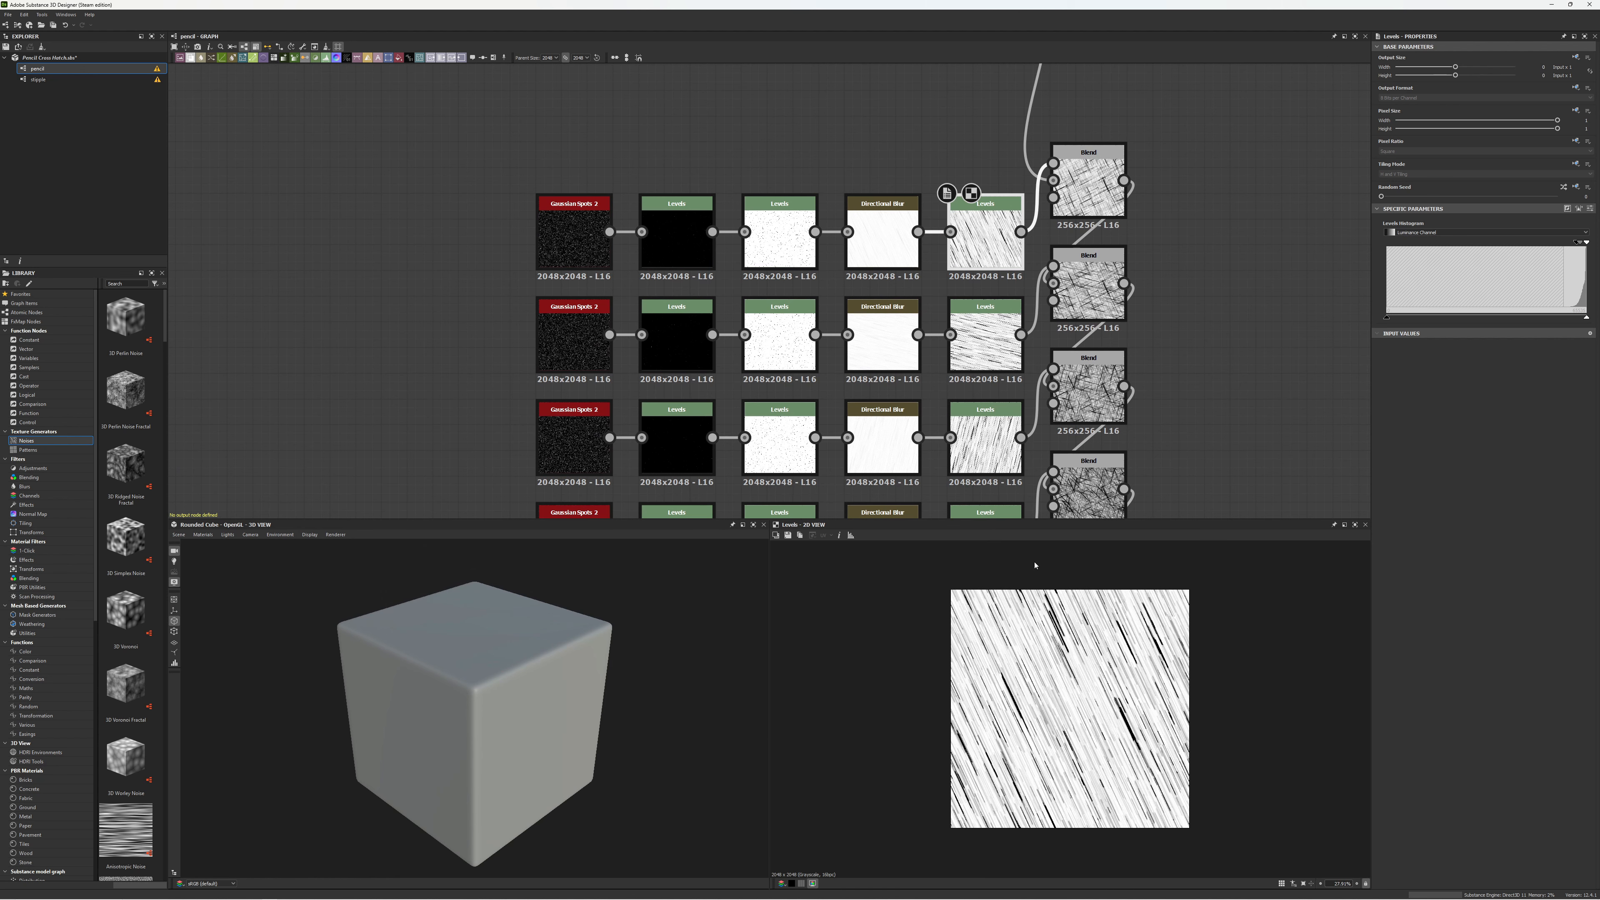
pyautogui.doubleClick(986, 343)
pyautogui.doubleClick(984, 445)
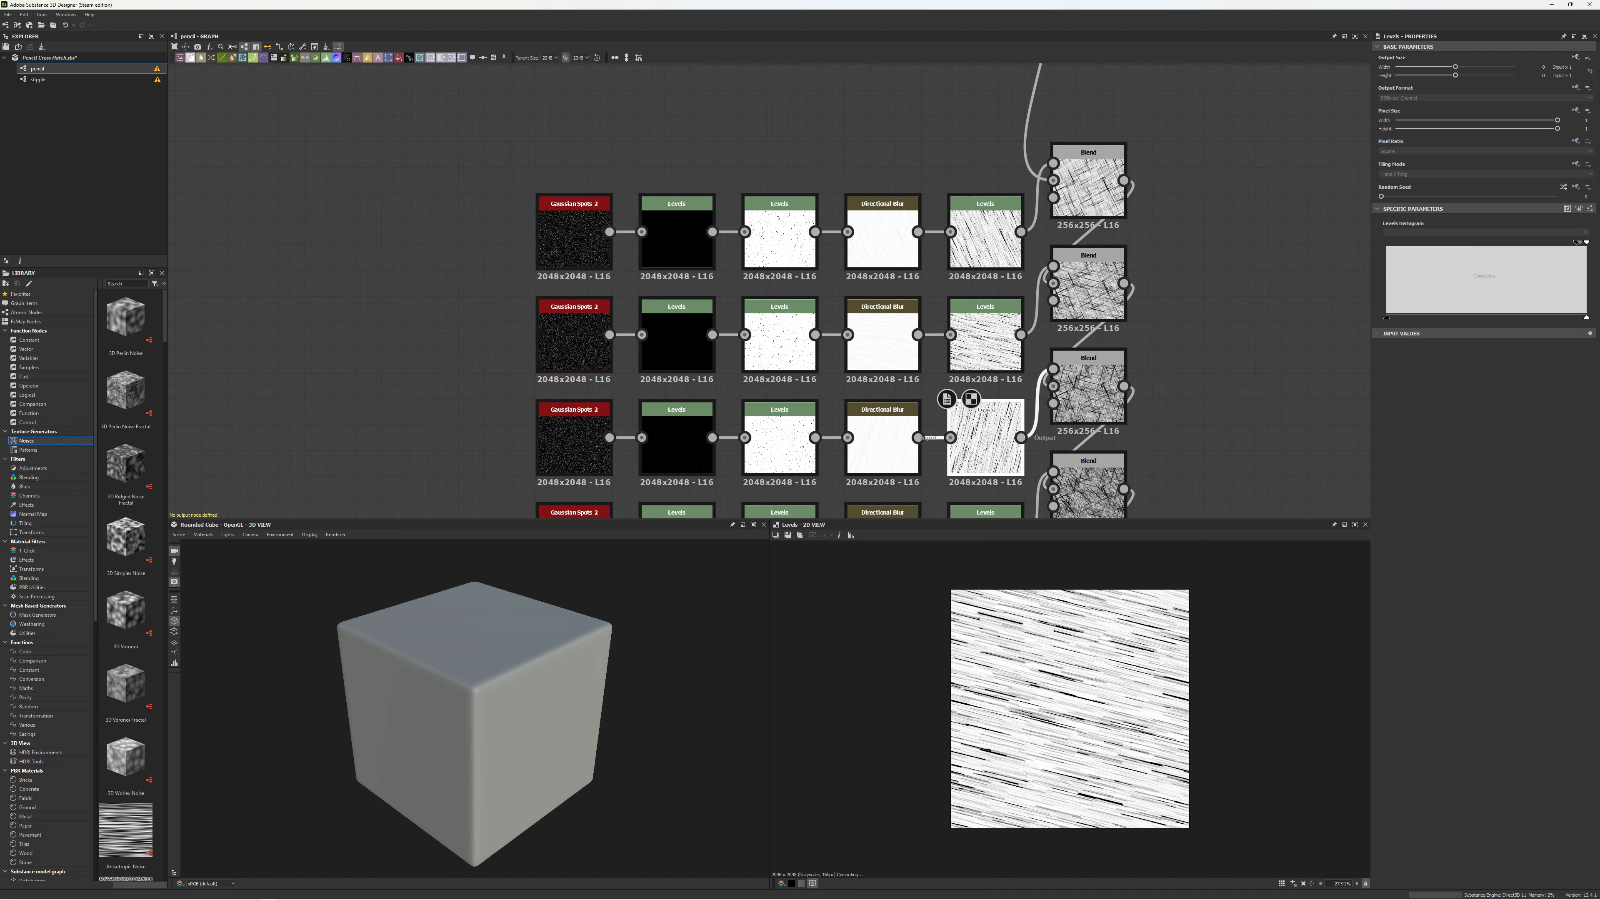
pyautogui.moveTo(985, 445); pyautogui.dragTo(962, 294, button='middle')
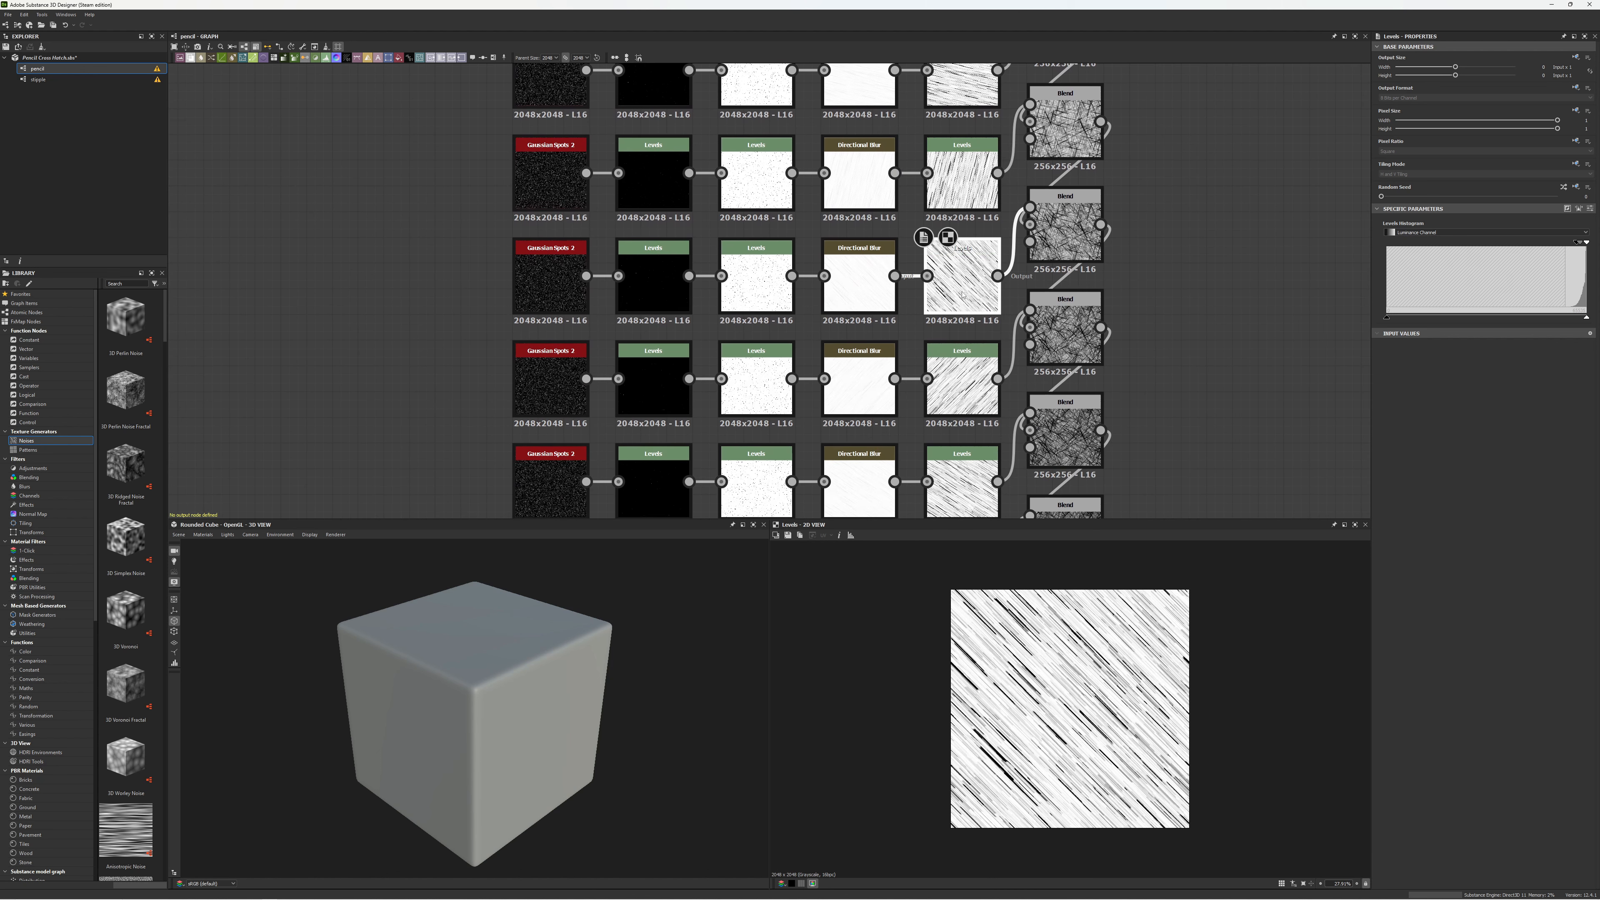
pyautogui.doubleClick(962, 386)
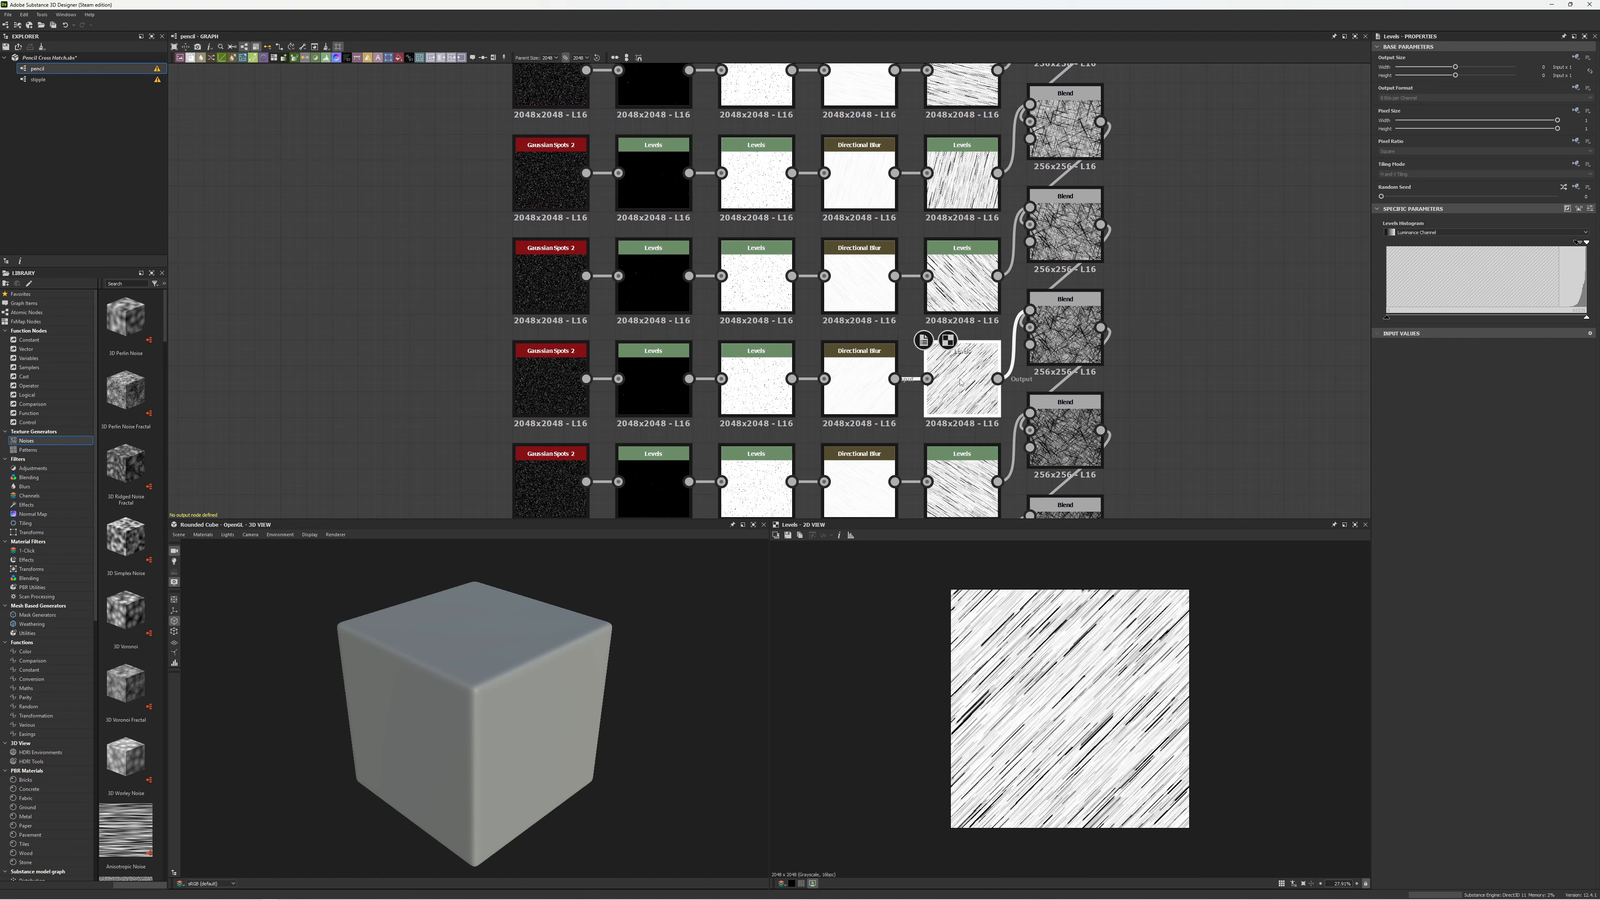
pyautogui.doubleClick(963, 487)
# - Compare the top chain's Levels output with the first Blend result, enlarged in the 2D view
pyautogui.scroll(6, 1155, 425)
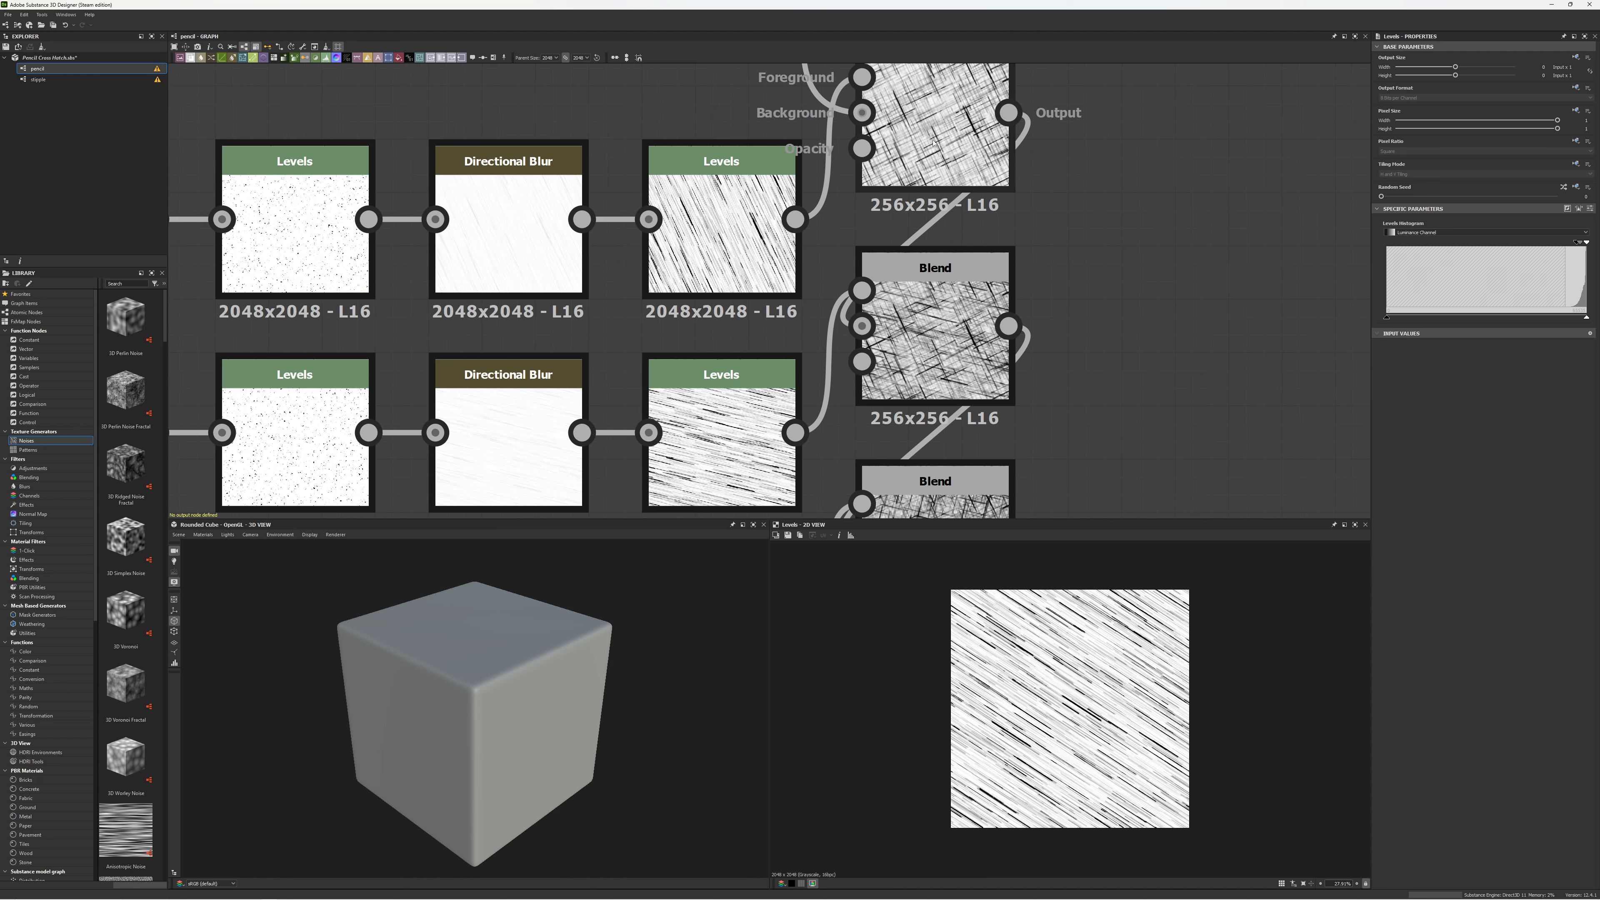
pyautogui.doubleClick(935, 142)
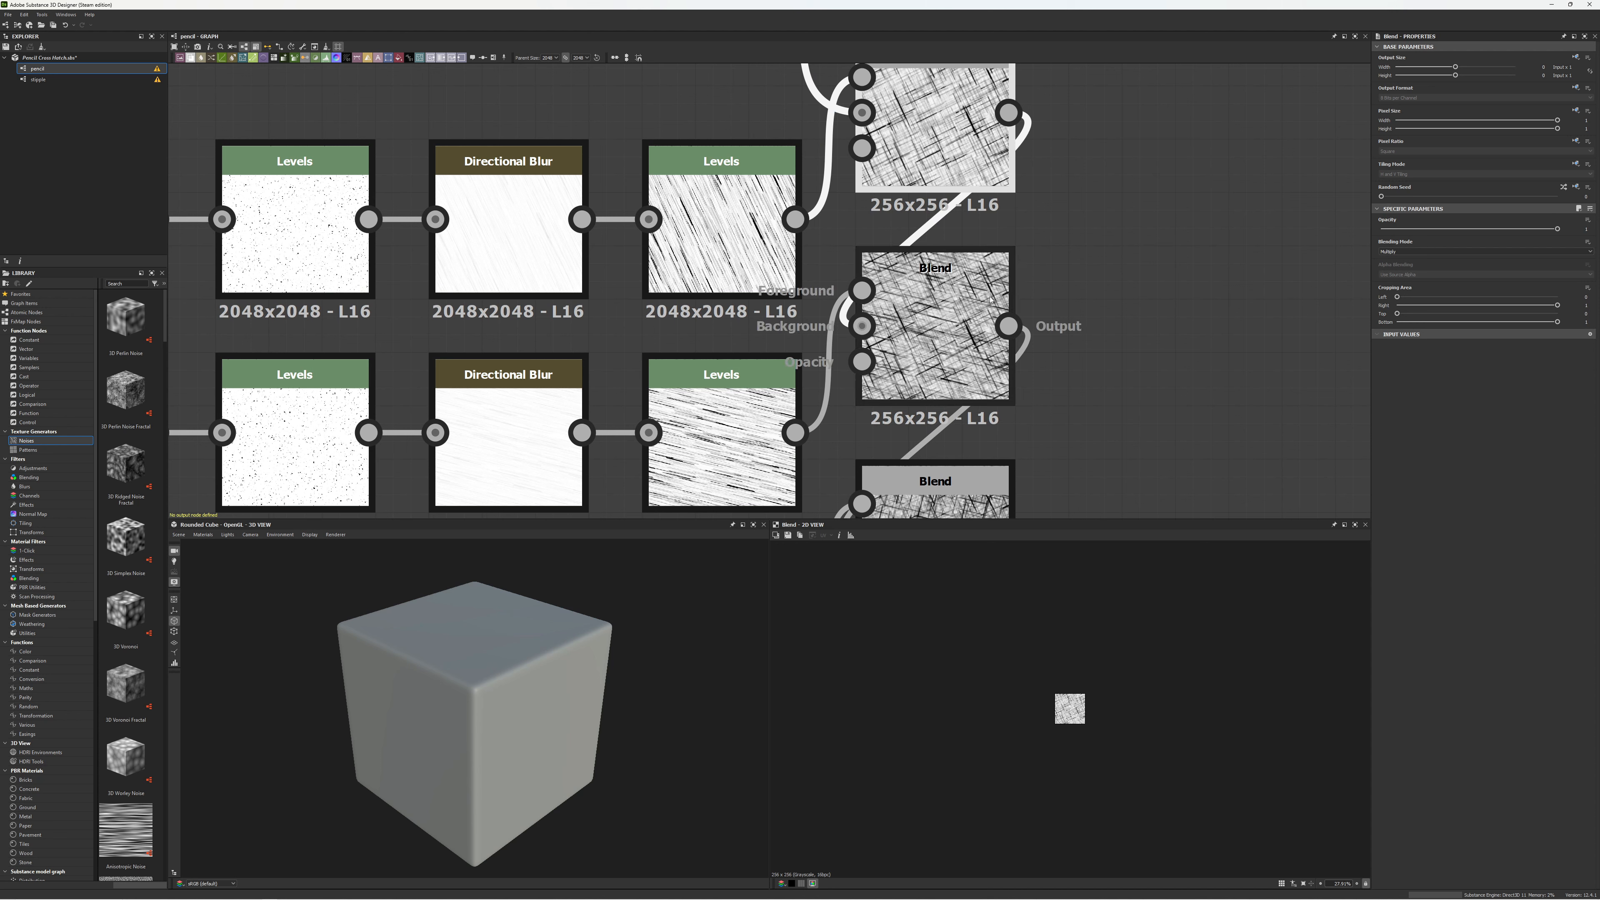
pyautogui.scroll(-6, 1065, 235)
pyautogui.moveTo(1066, 235); pyautogui.dragTo(1068, 433, button='middle')
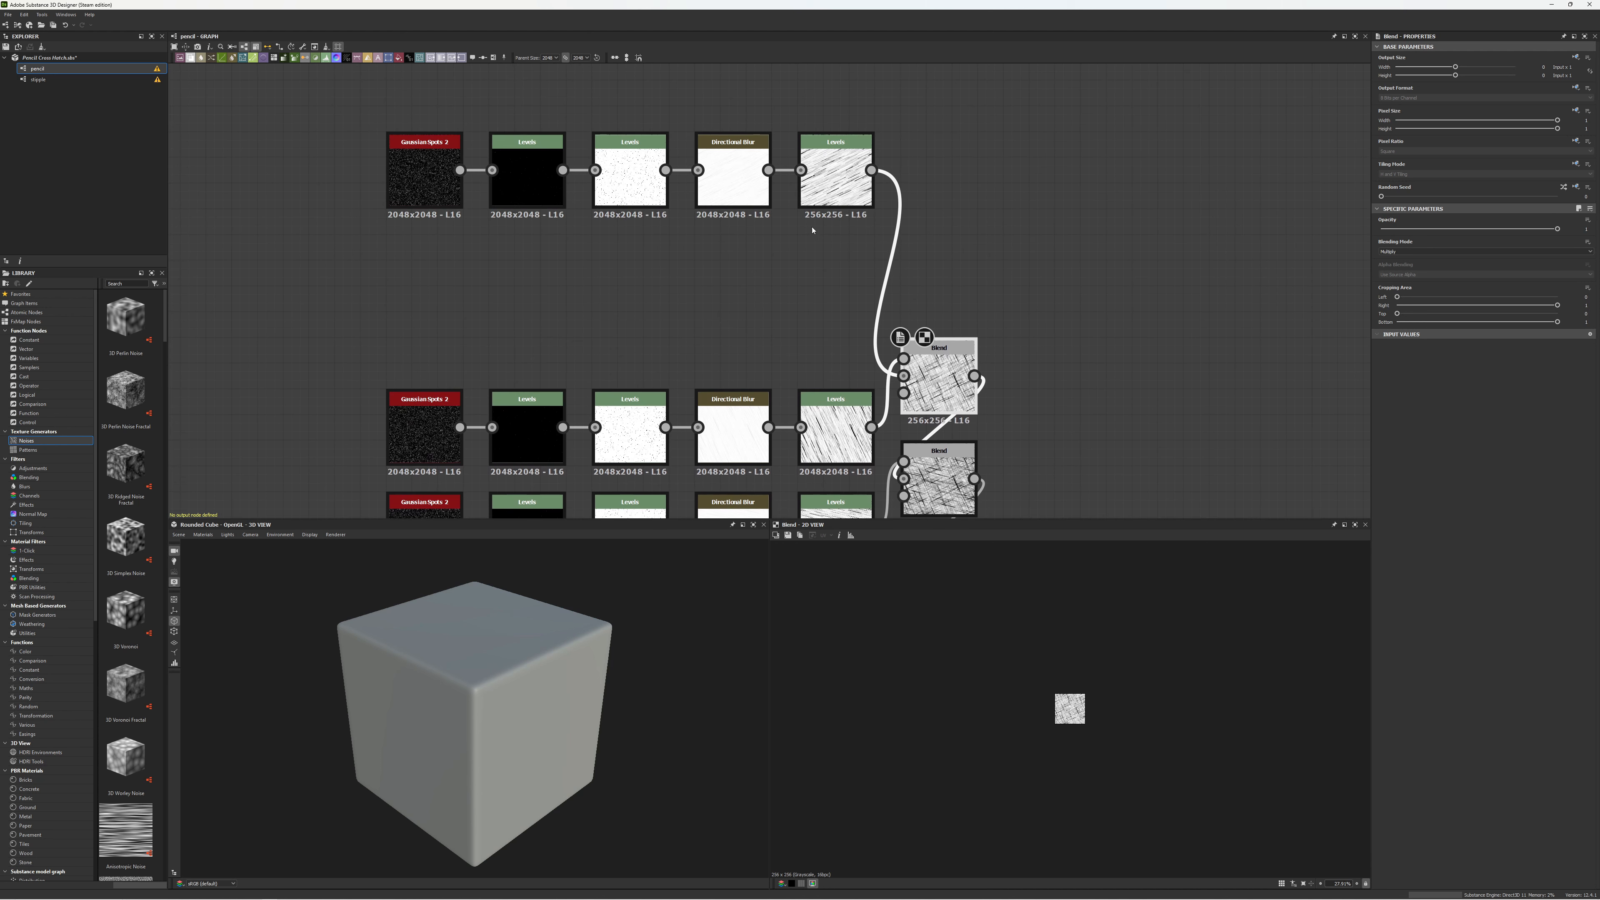
pyautogui.doubleClick(825, 180)
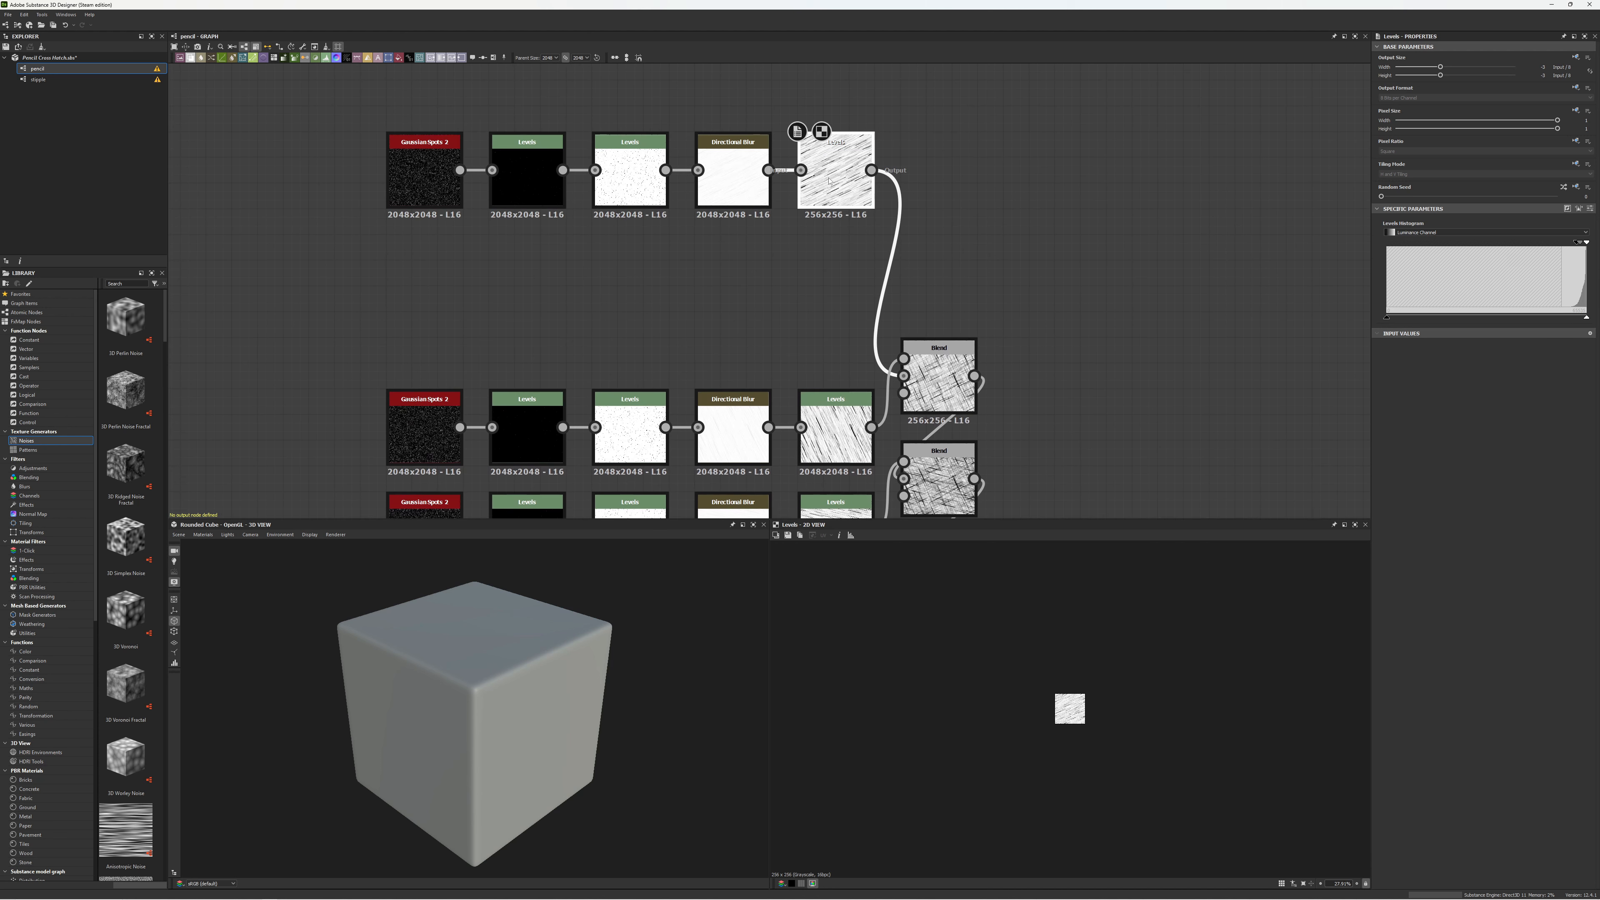
pyautogui.doubleClick(937, 373)
pyautogui.scroll(8, 1079, 708)
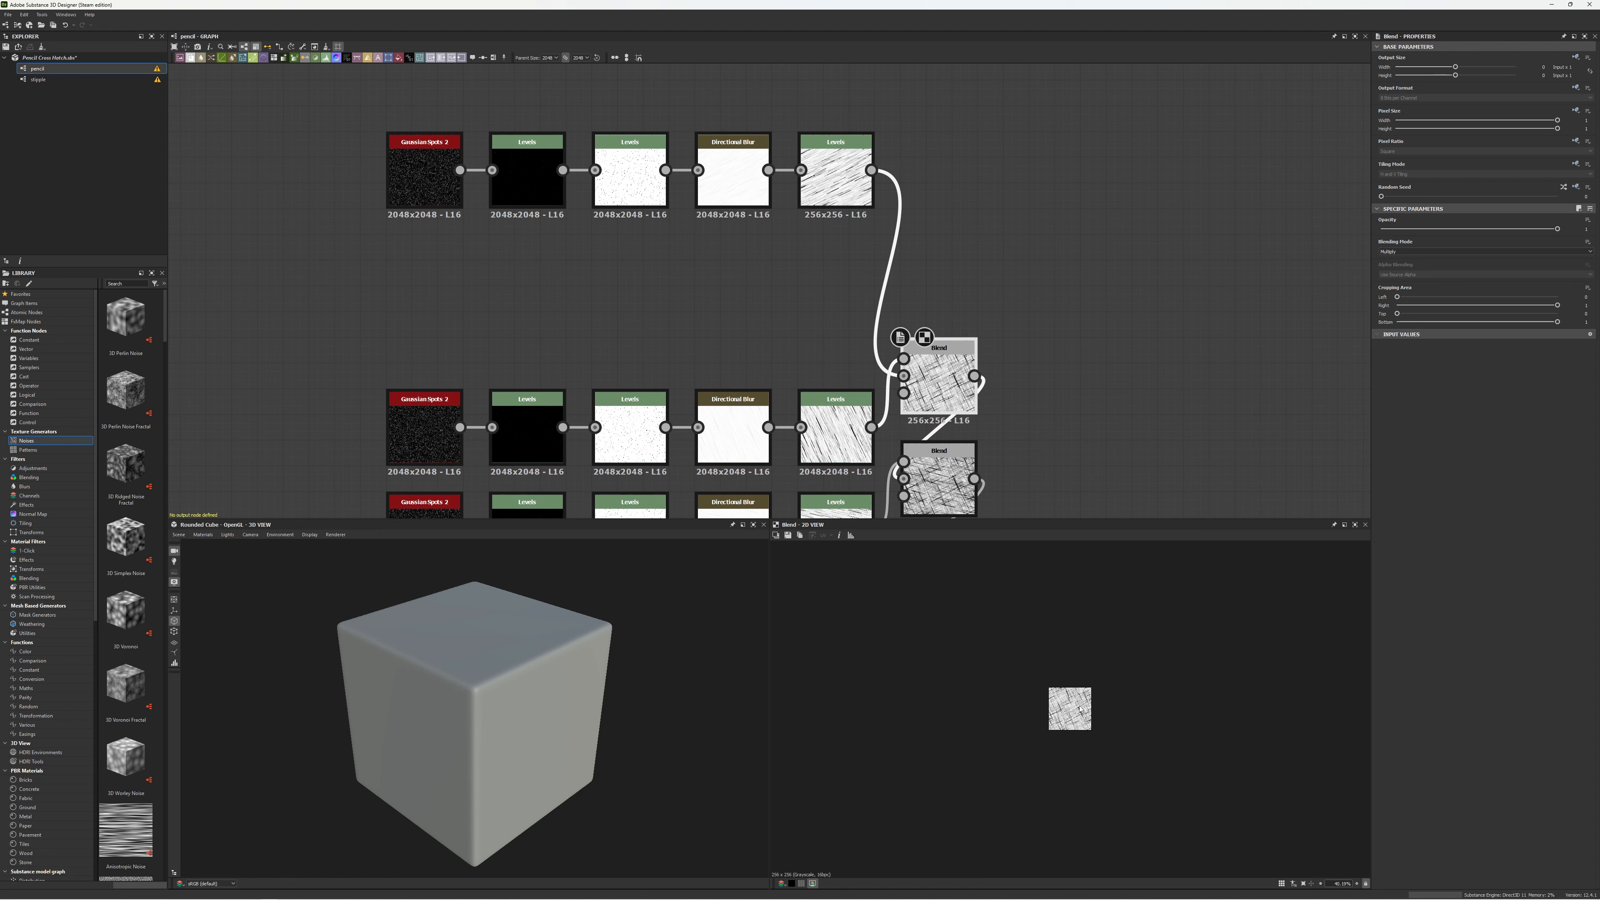
pyautogui.scroll(2, 1078, 708)
pyautogui.scroll(-1, 1078, 708)
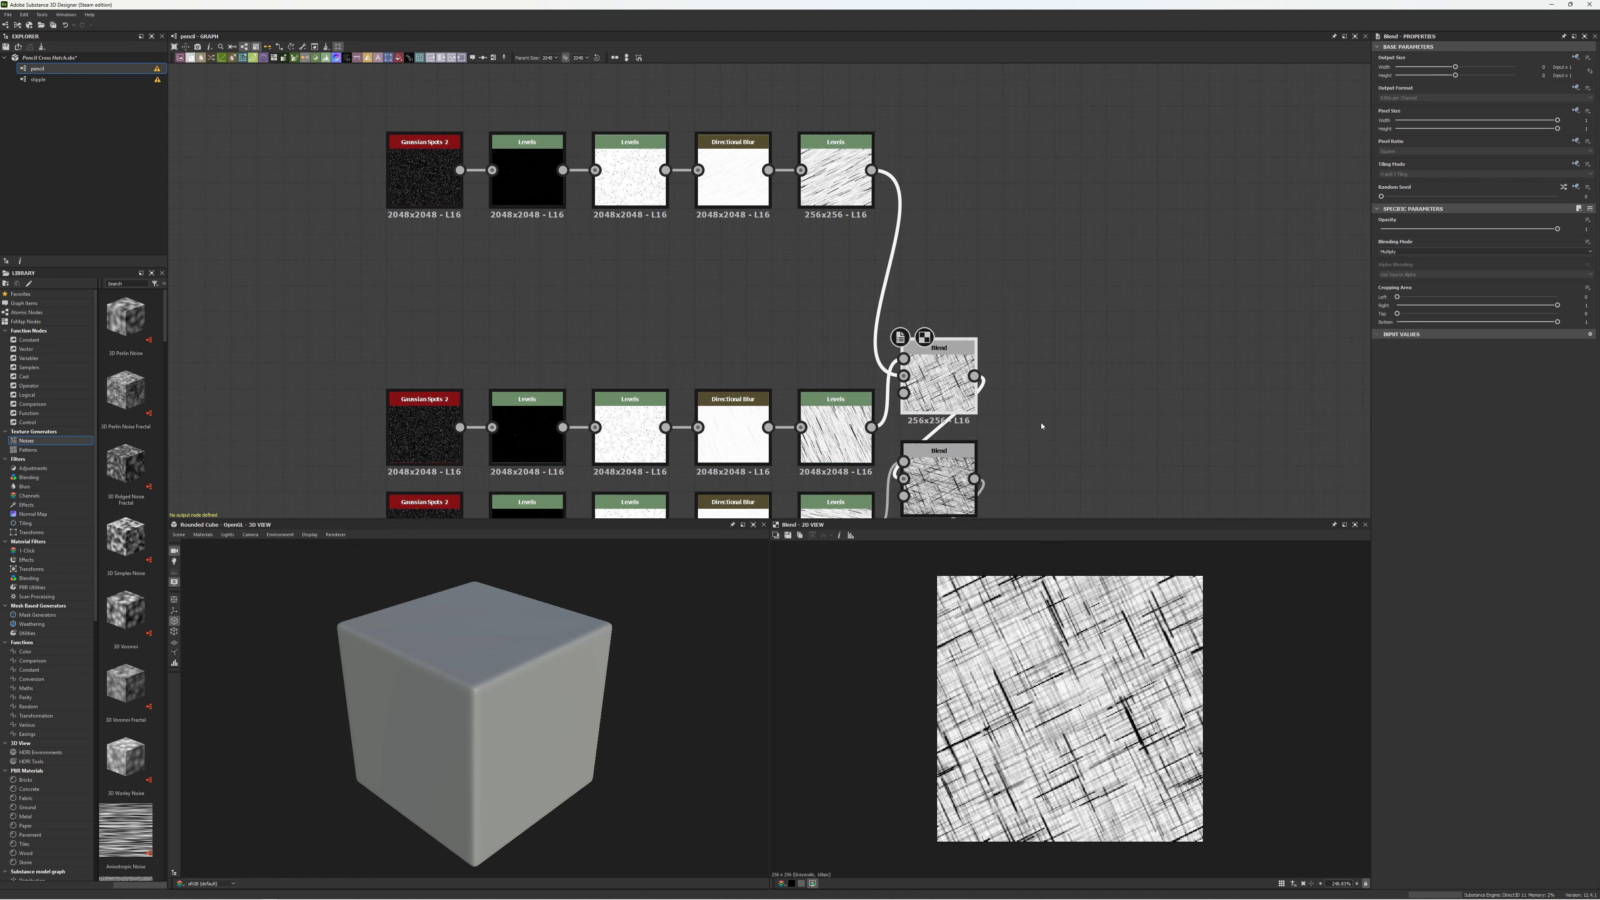
# - Preview the second through ninth Blend nodes in sequence to examine the hatching as layers build up
pyautogui.moveTo(1041, 426); pyautogui.dragTo(1038, 183, button='middle')
pyautogui.doubleClick(928, 236)
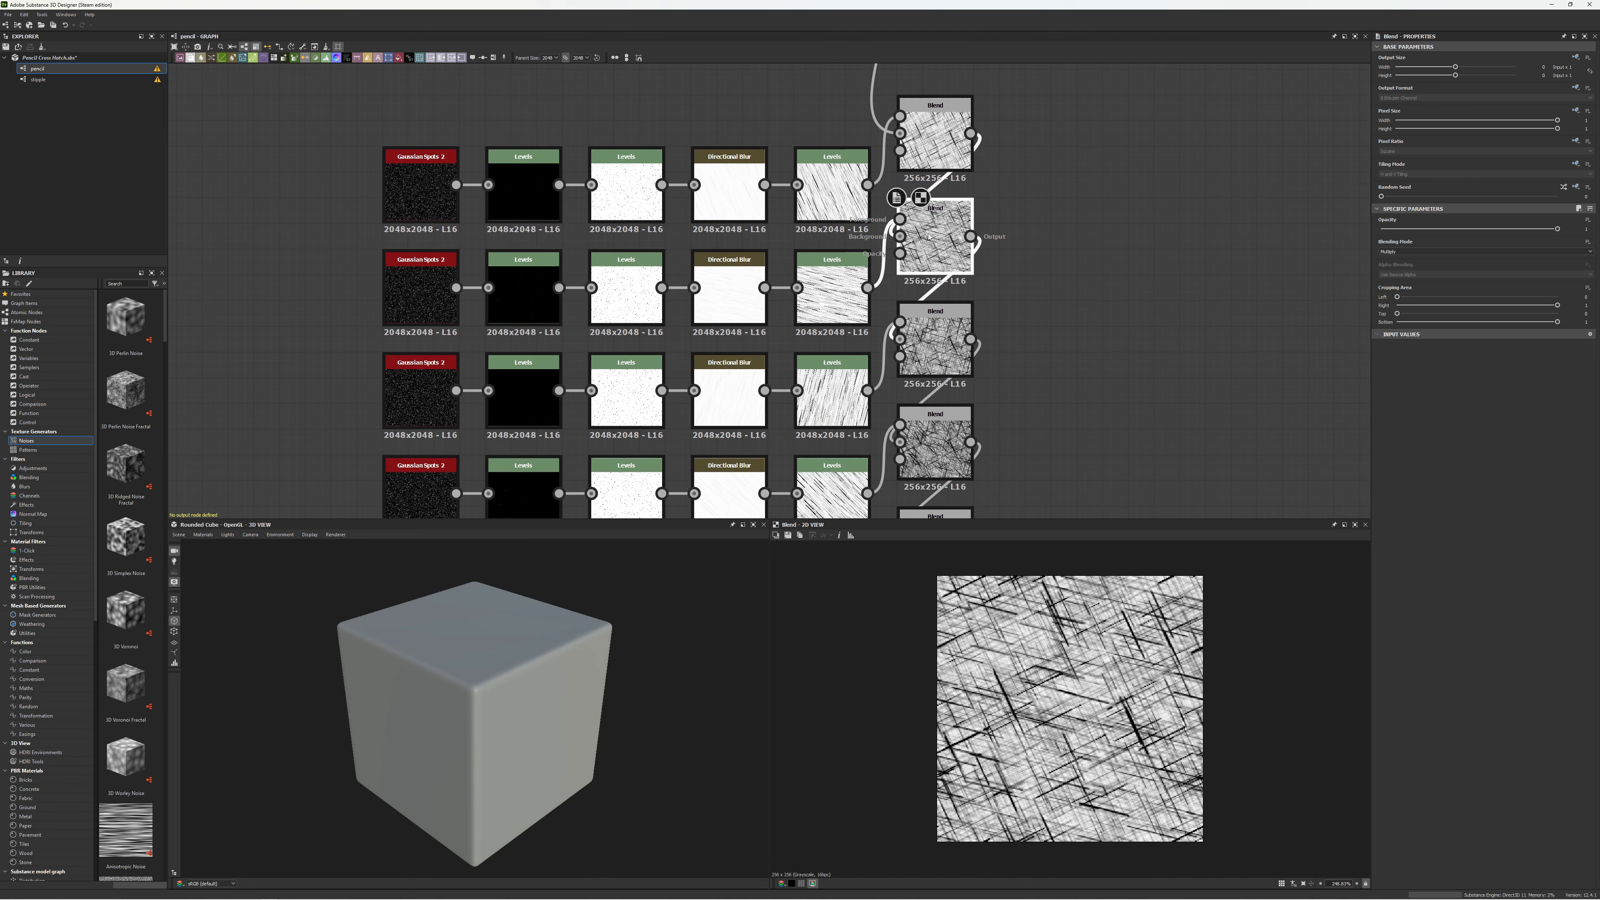
pyautogui.doubleClick(934, 347)
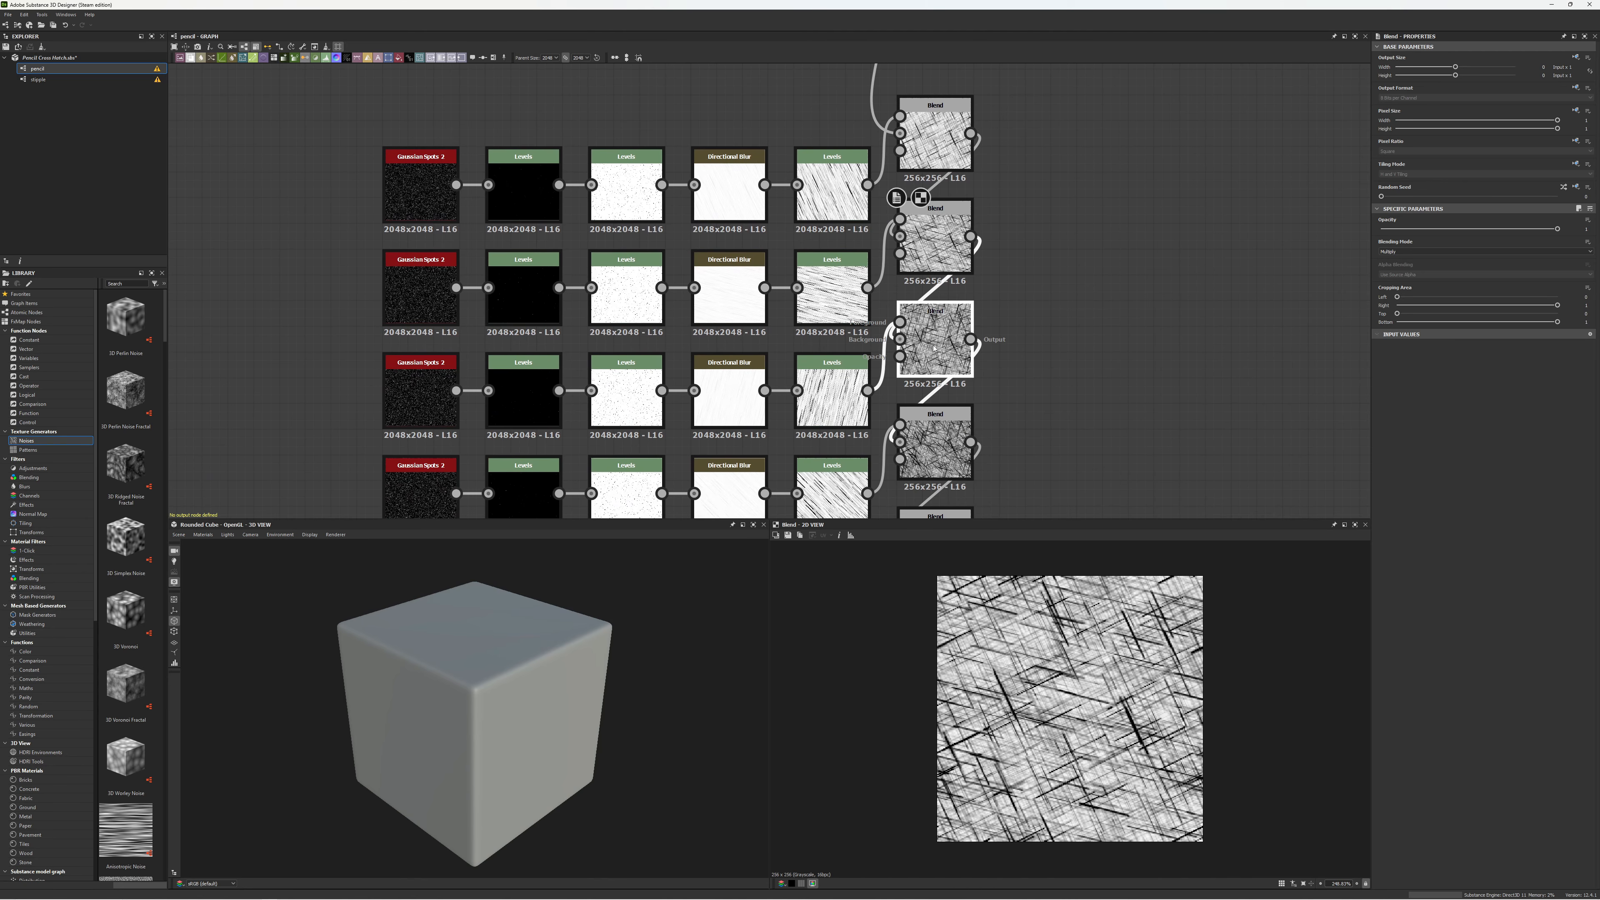
pyautogui.doubleClick(935, 447)
pyautogui.moveTo(1064, 421); pyautogui.dragTo(1056, 108, button='middle')
pyautogui.doubleClick(925, 258)
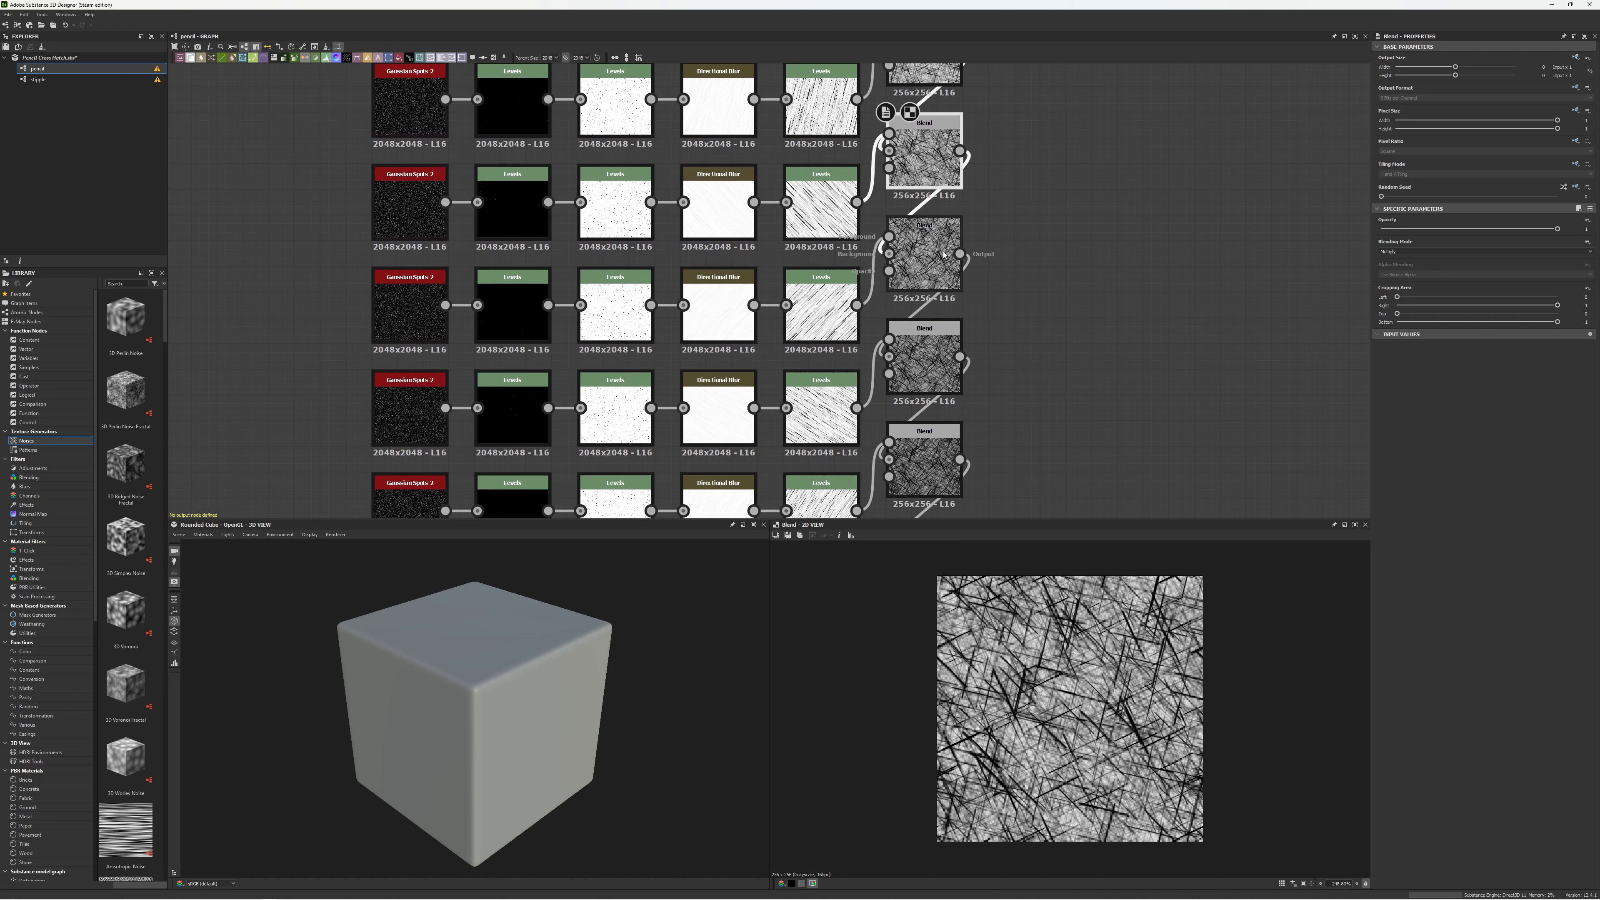
pyautogui.doubleClick(921, 352)
pyautogui.doubleClick(926, 464)
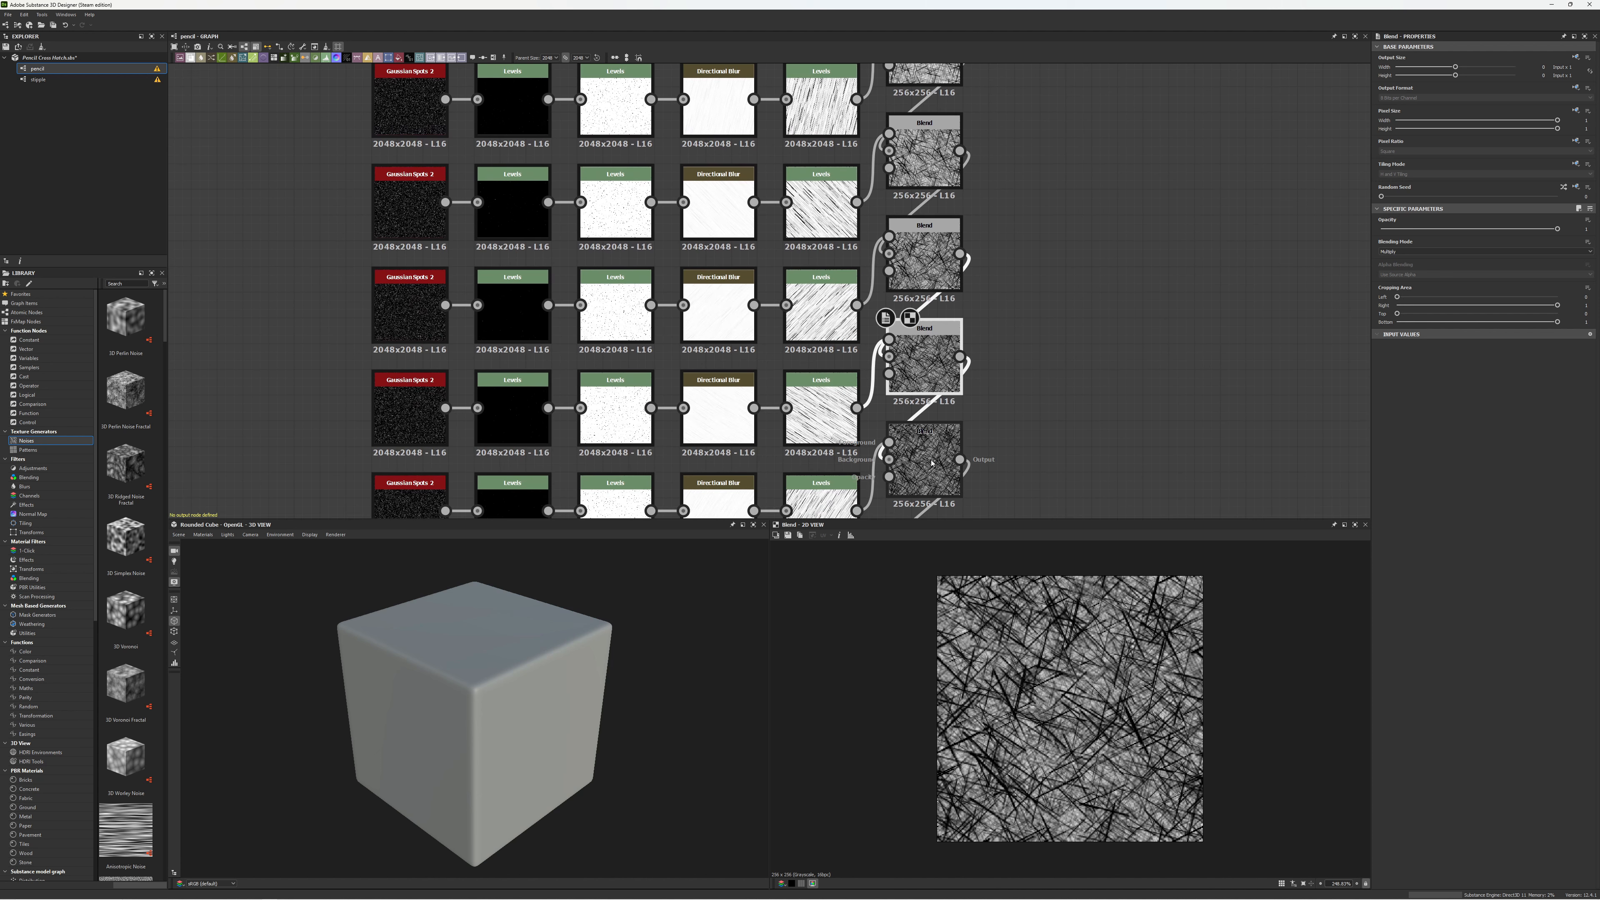
pyautogui.moveTo(1064, 422); pyautogui.dragTo(1055, 155, button='middle')
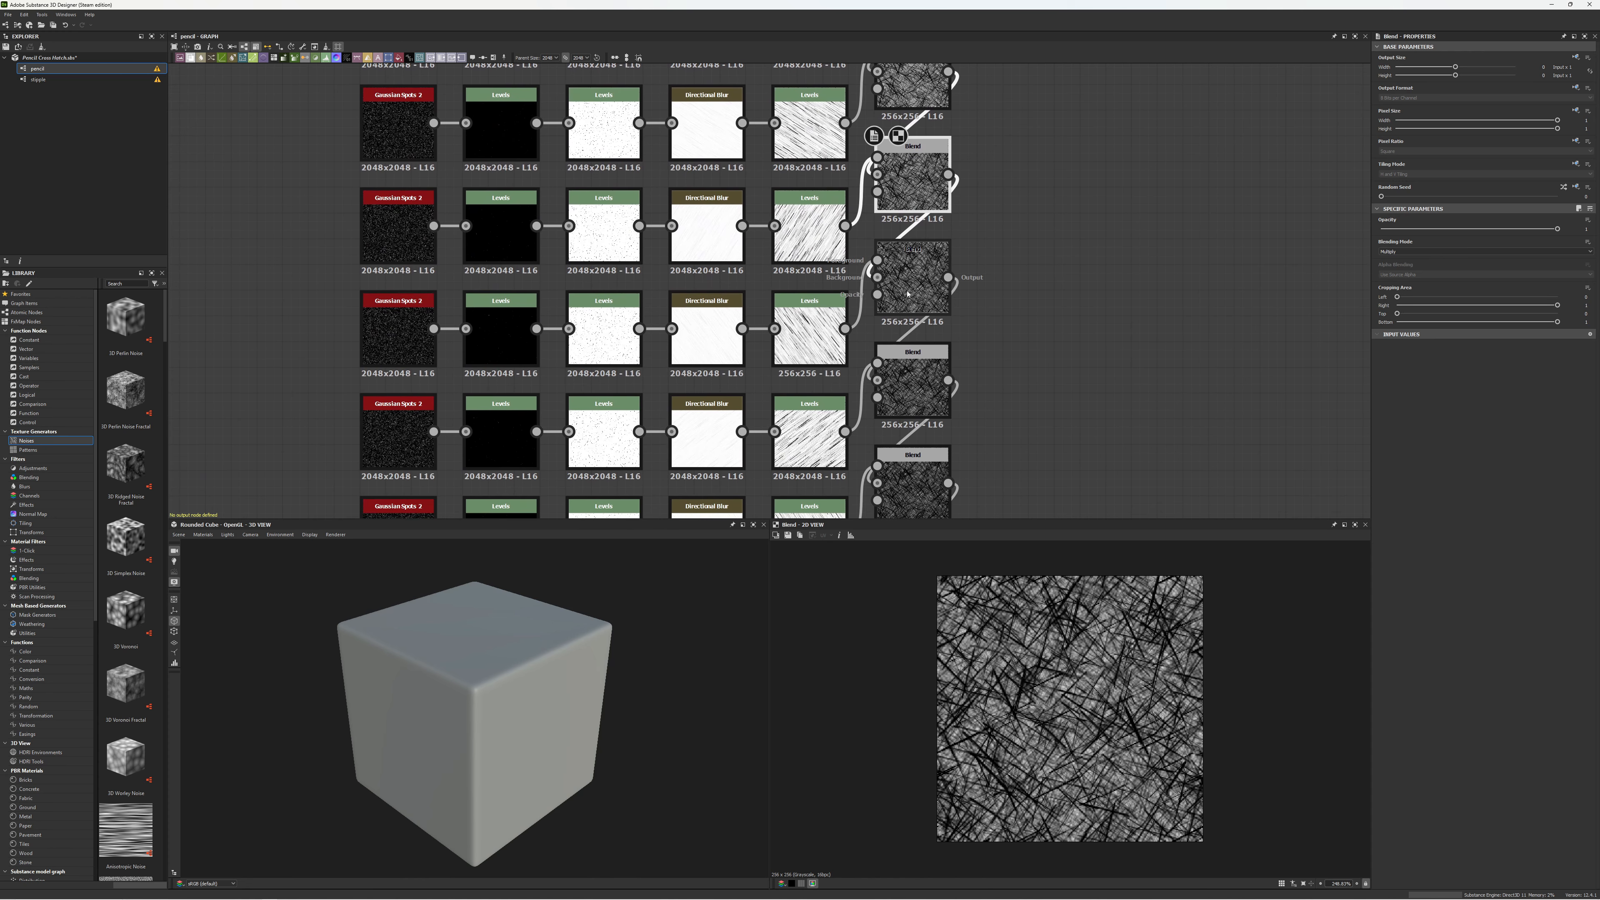
pyautogui.doubleClick(919, 282)
pyautogui.doubleClick(917, 389)
# - Bring the whole graph into view in an enlarged graph area and preview the last Blend node
pyautogui.scroll(-5, 957, 252)
pyautogui.scroll(-3, 957, 252)
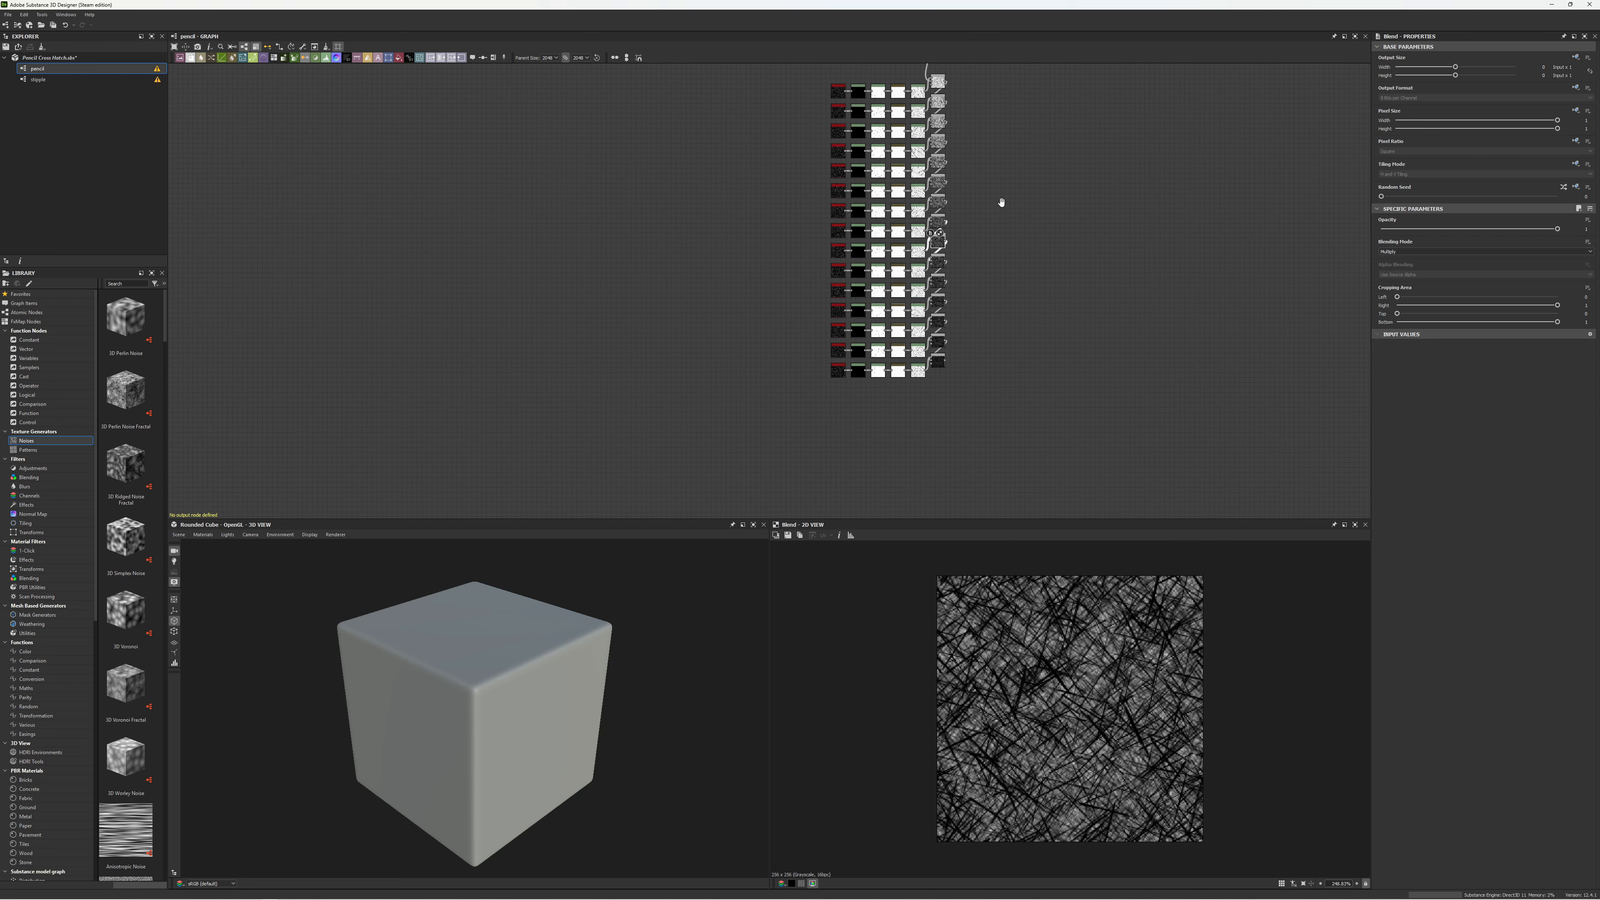
pyautogui.moveTo(893, 258); pyautogui.dragTo(833, 397, button='middle')
pyautogui.moveTo(682, 518); pyautogui.dragTo(683, 644)
pyautogui.scroll(2, 918, 225)
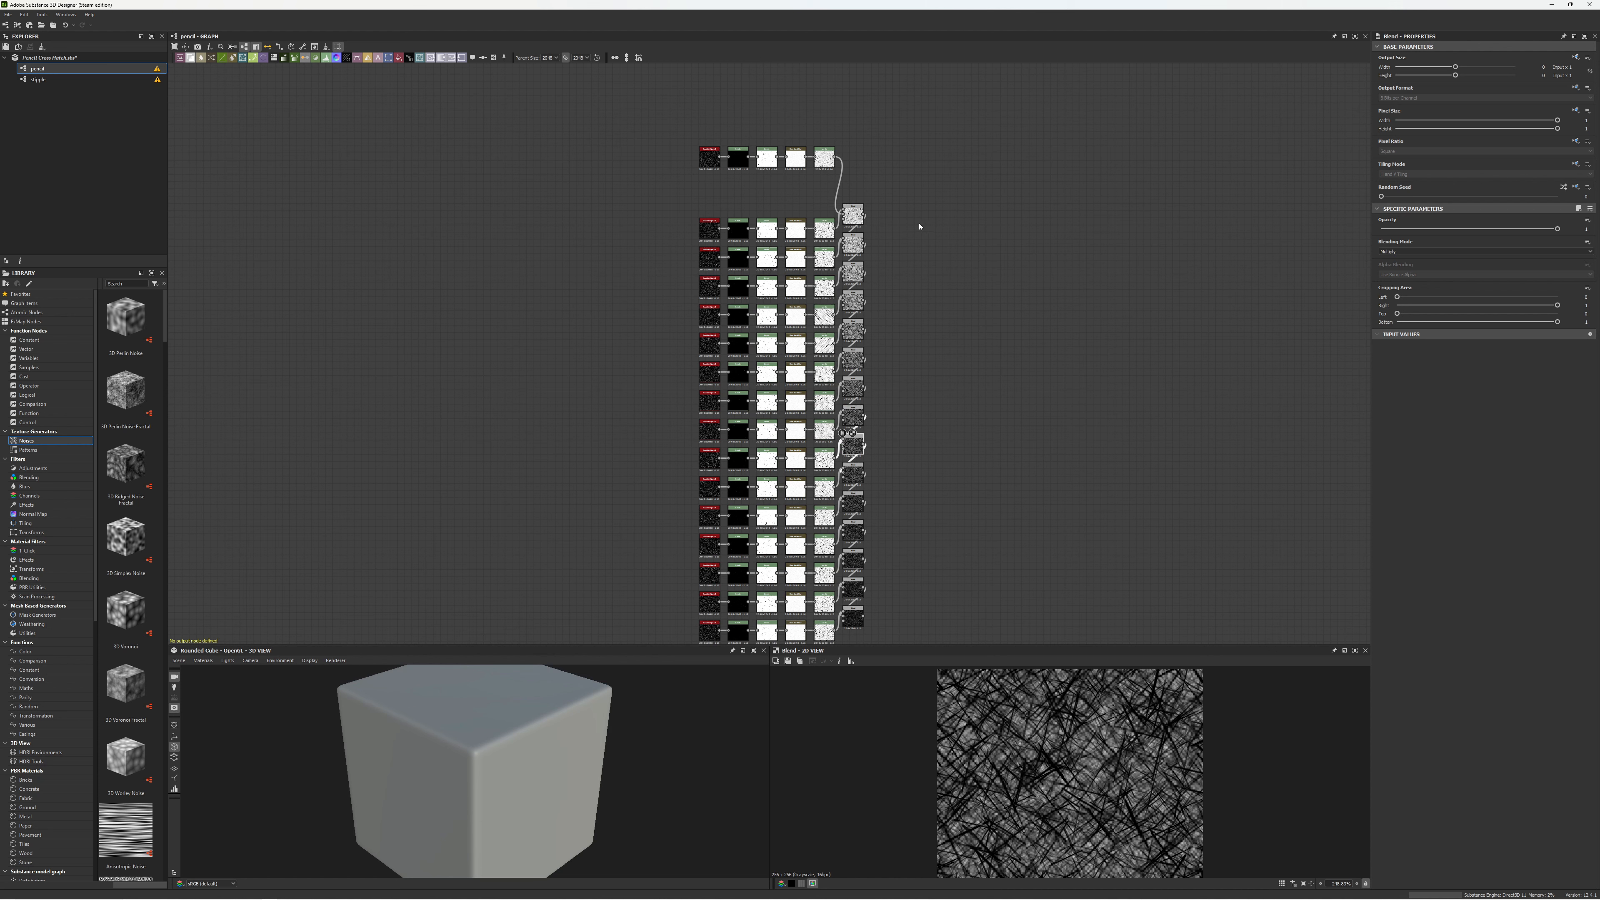
pyautogui.click(826, 158)
pyautogui.click(853, 617)
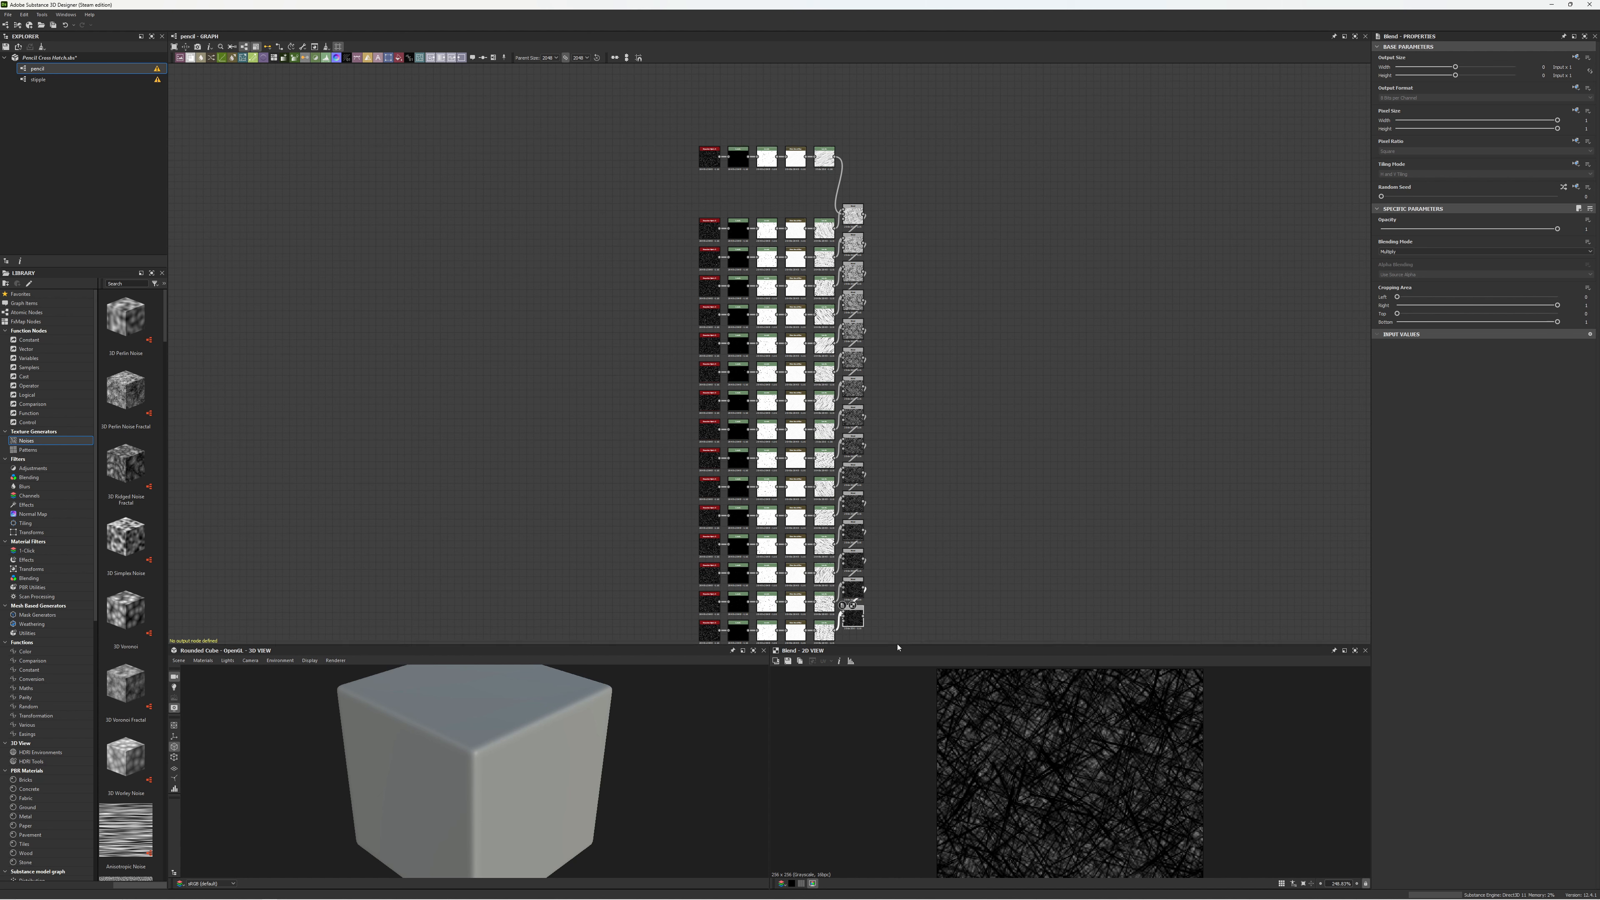
# - Enlarge the 2D view and preview the fourth, fifth and sixth Blend nodes to compare their hatching density
pyautogui.moveTo(897, 644); pyautogui.dragTo(908, 527)
pyautogui.moveTo(930, 384); pyautogui.dragTo(927, 257, button='middle')
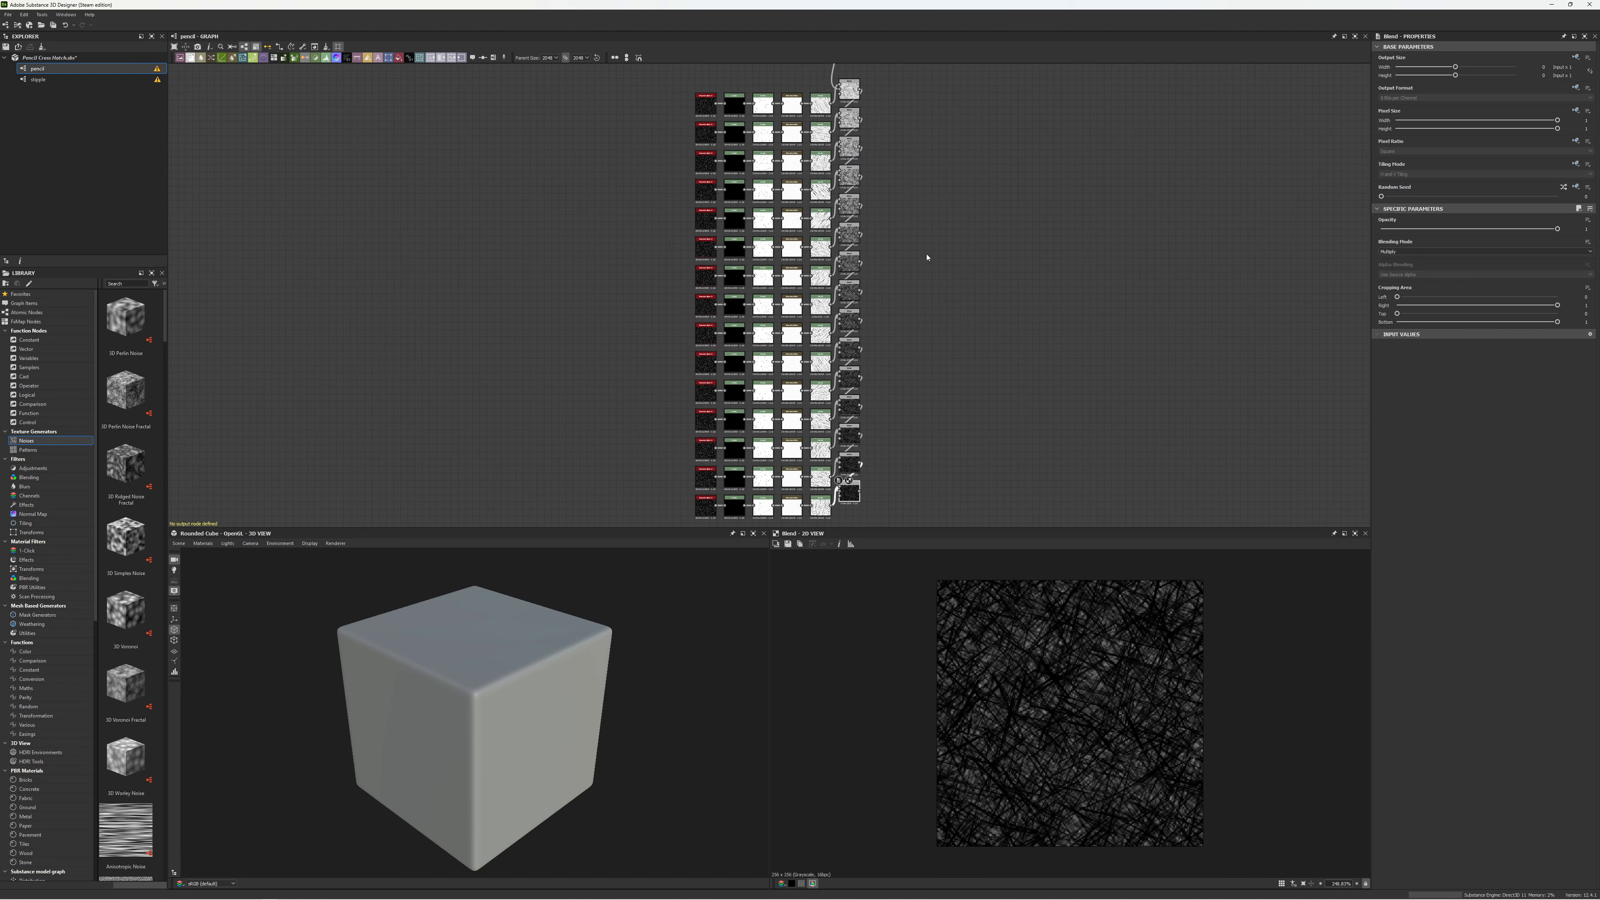
pyautogui.doubleClick(849, 176)
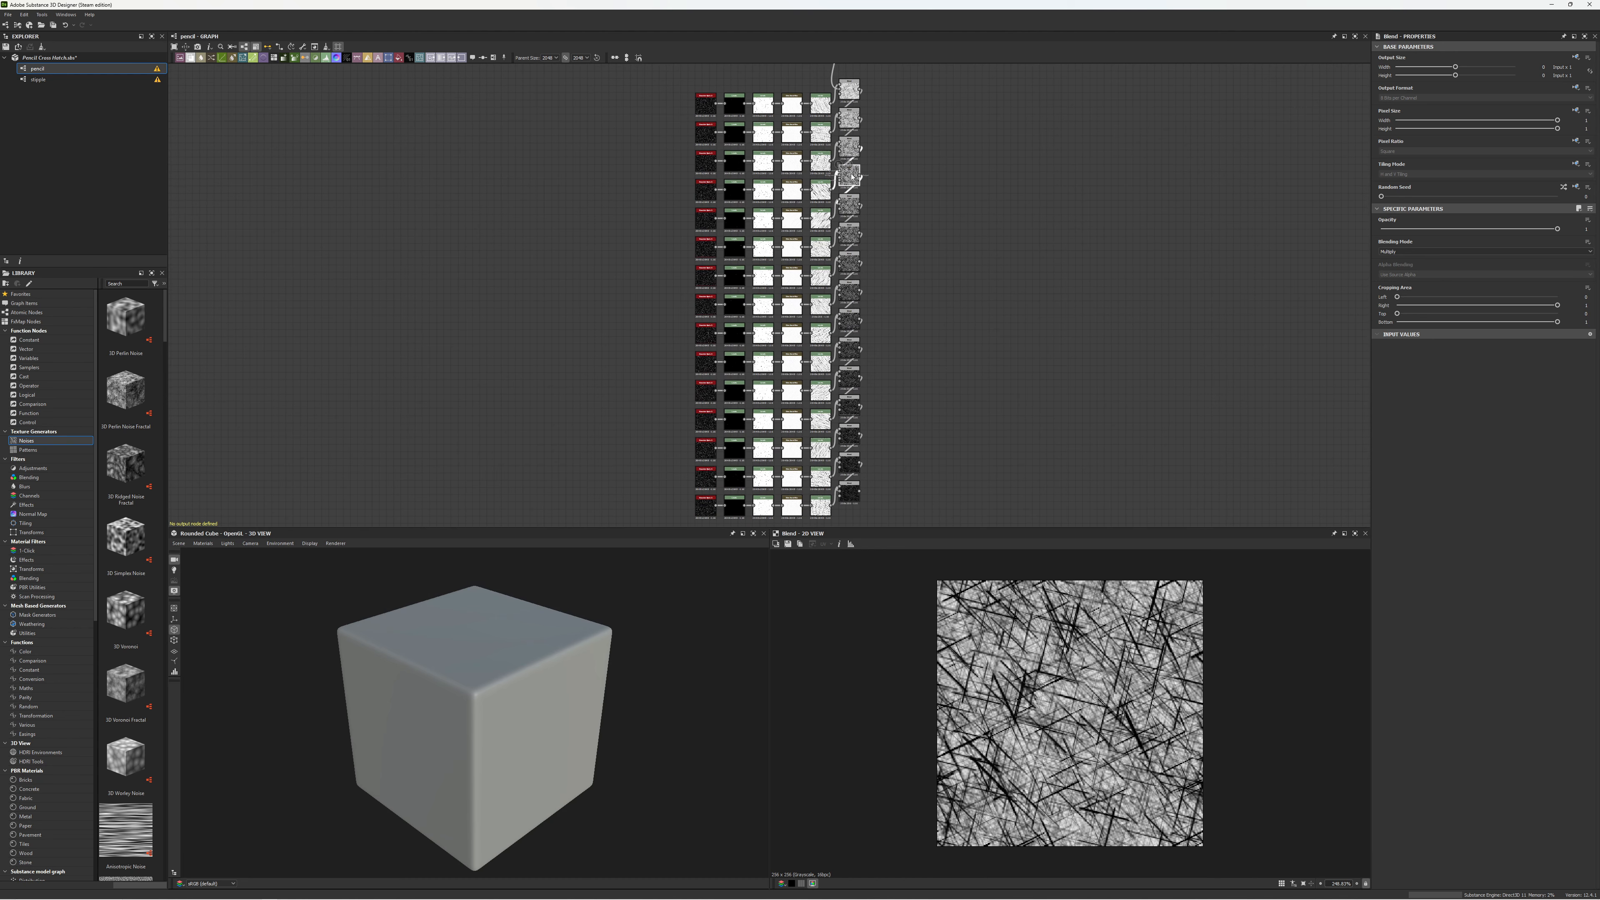
pyautogui.doubleClick(847, 205)
pyautogui.doubleClick(849, 235)
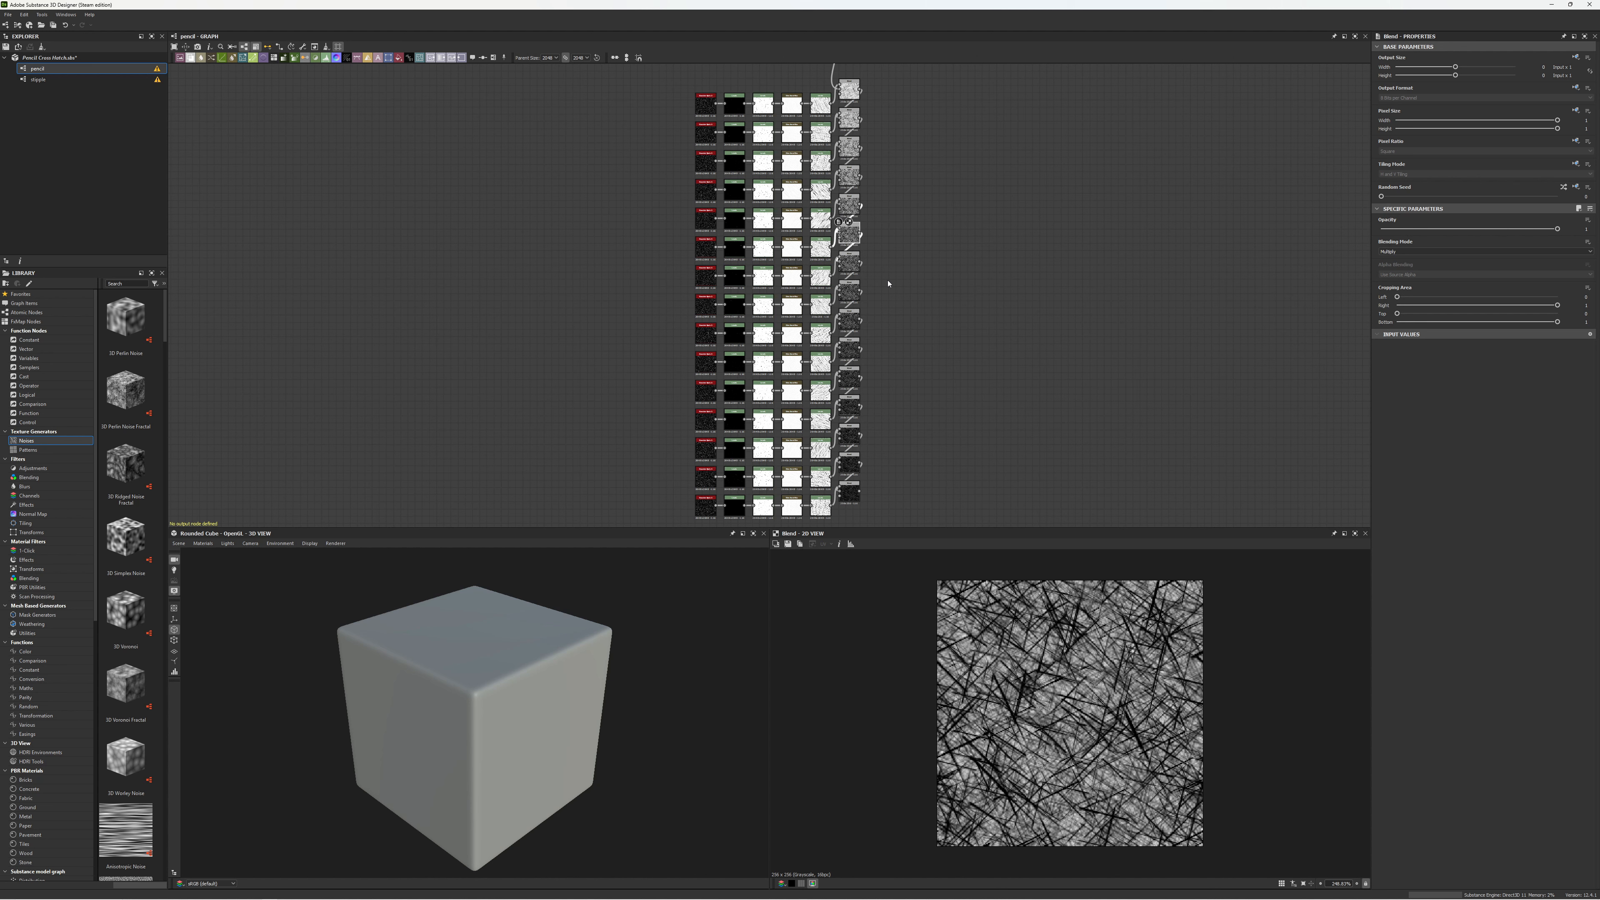
# - Preview the last four Blend nodes in reverse order to compare the darkest hatching layers
pyautogui.click(850, 493)
pyautogui.click(850, 465)
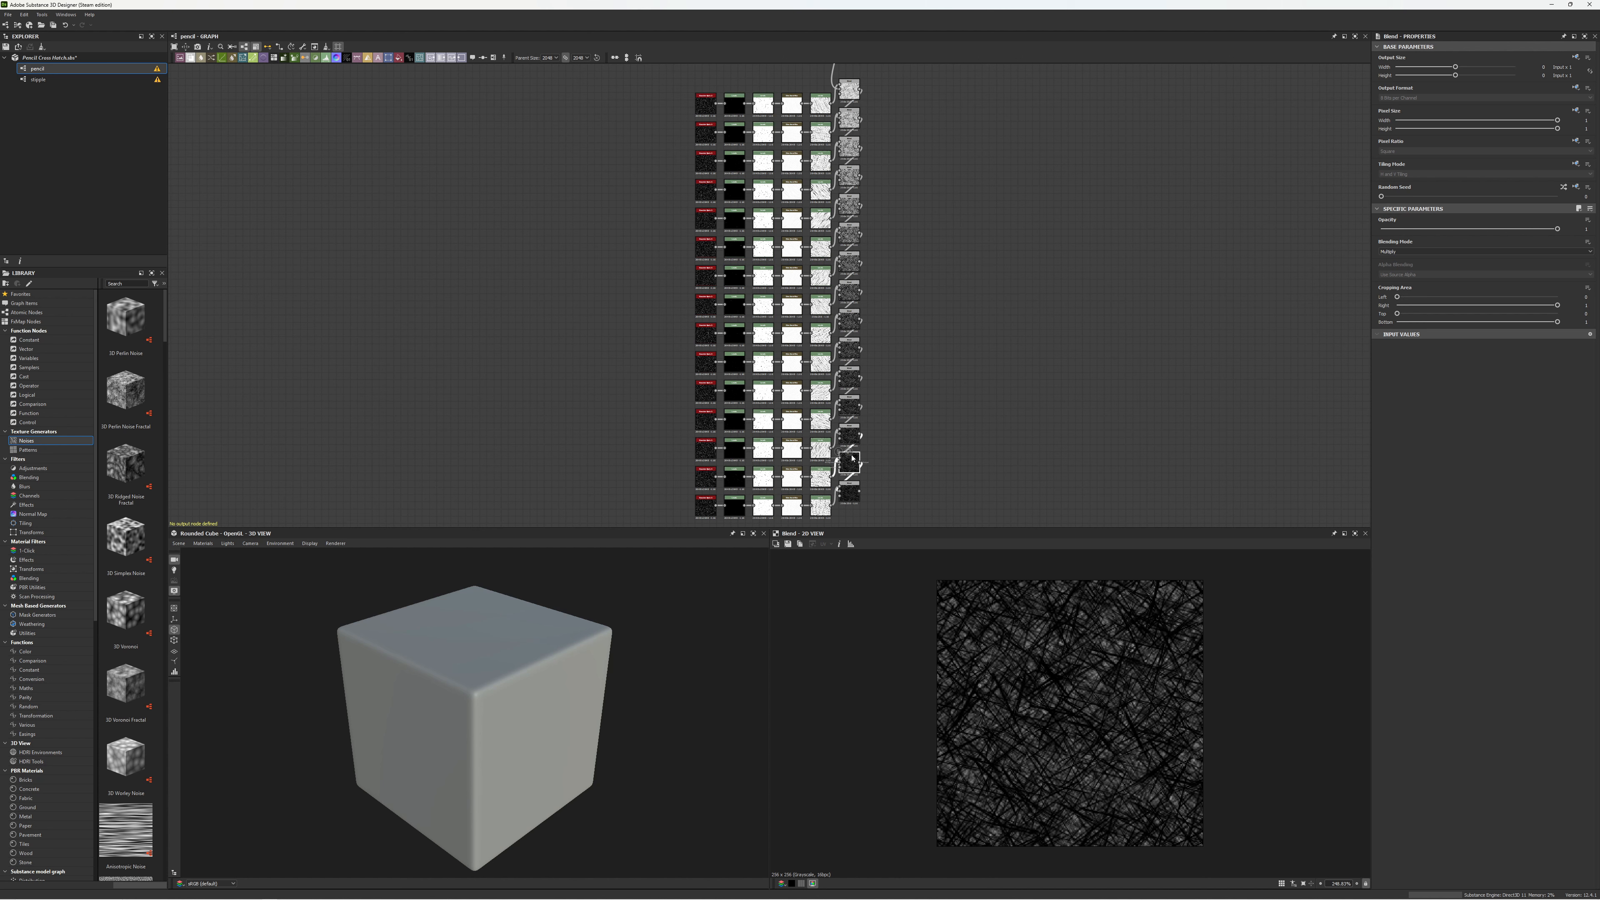
pyautogui.click(850, 435)
pyautogui.click(849, 407)
pyautogui.scroll(3, 844, 391)
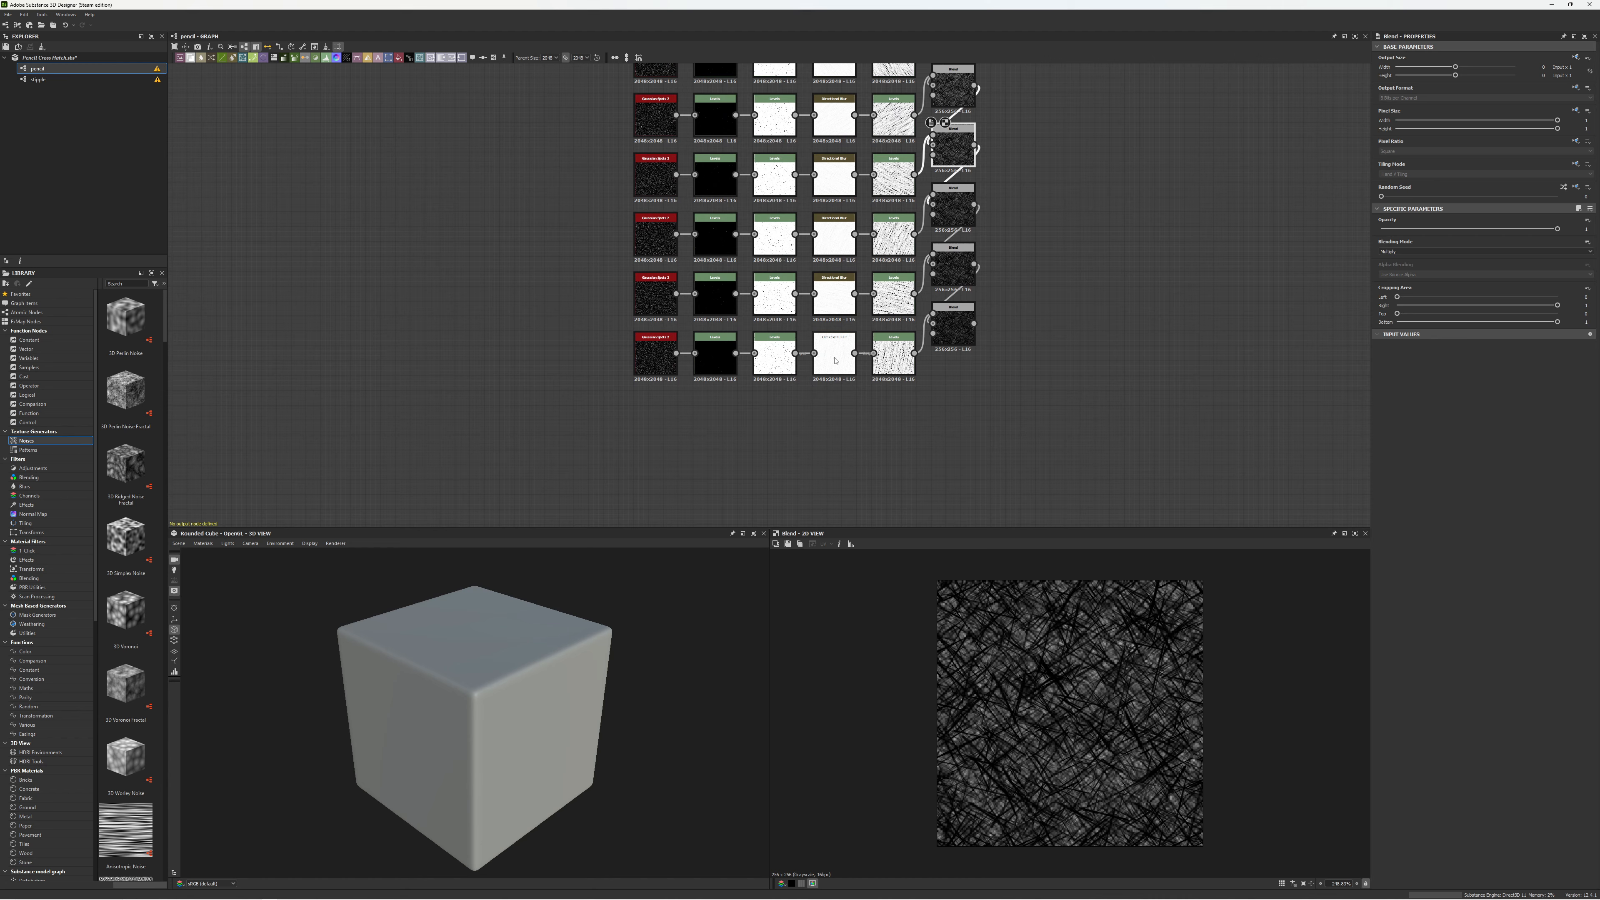
# - Switch to Photoshop and examine the pencil array strip of hatching tiles from darkest to white
pyautogui.scroll(4, 836, 360)
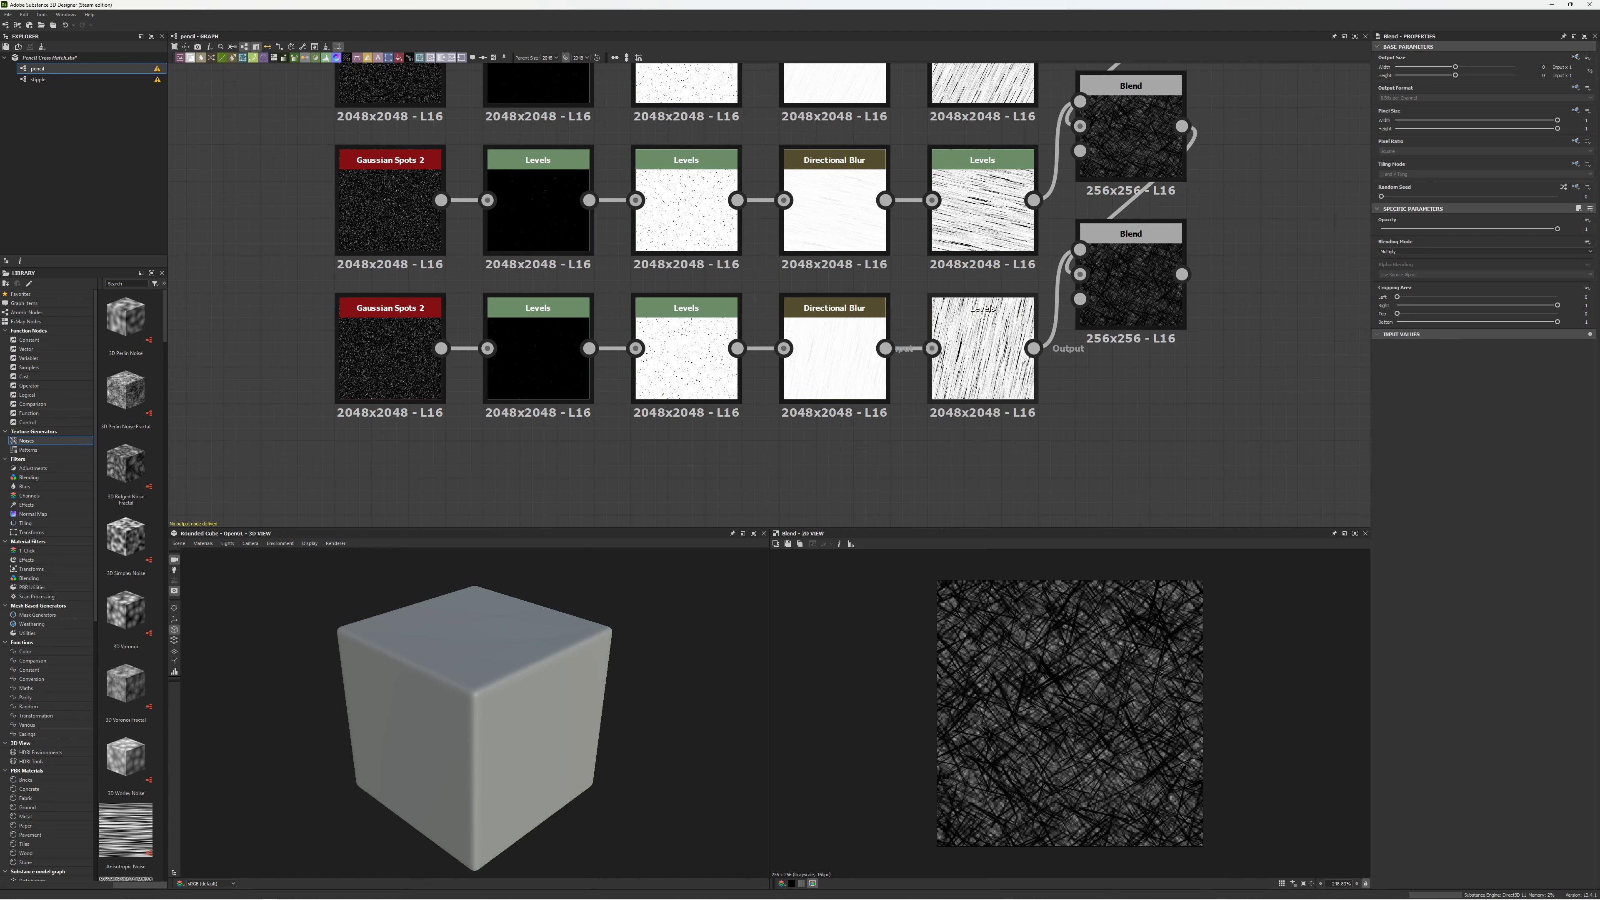
pyautogui.scroll(-3, 1008, 283)
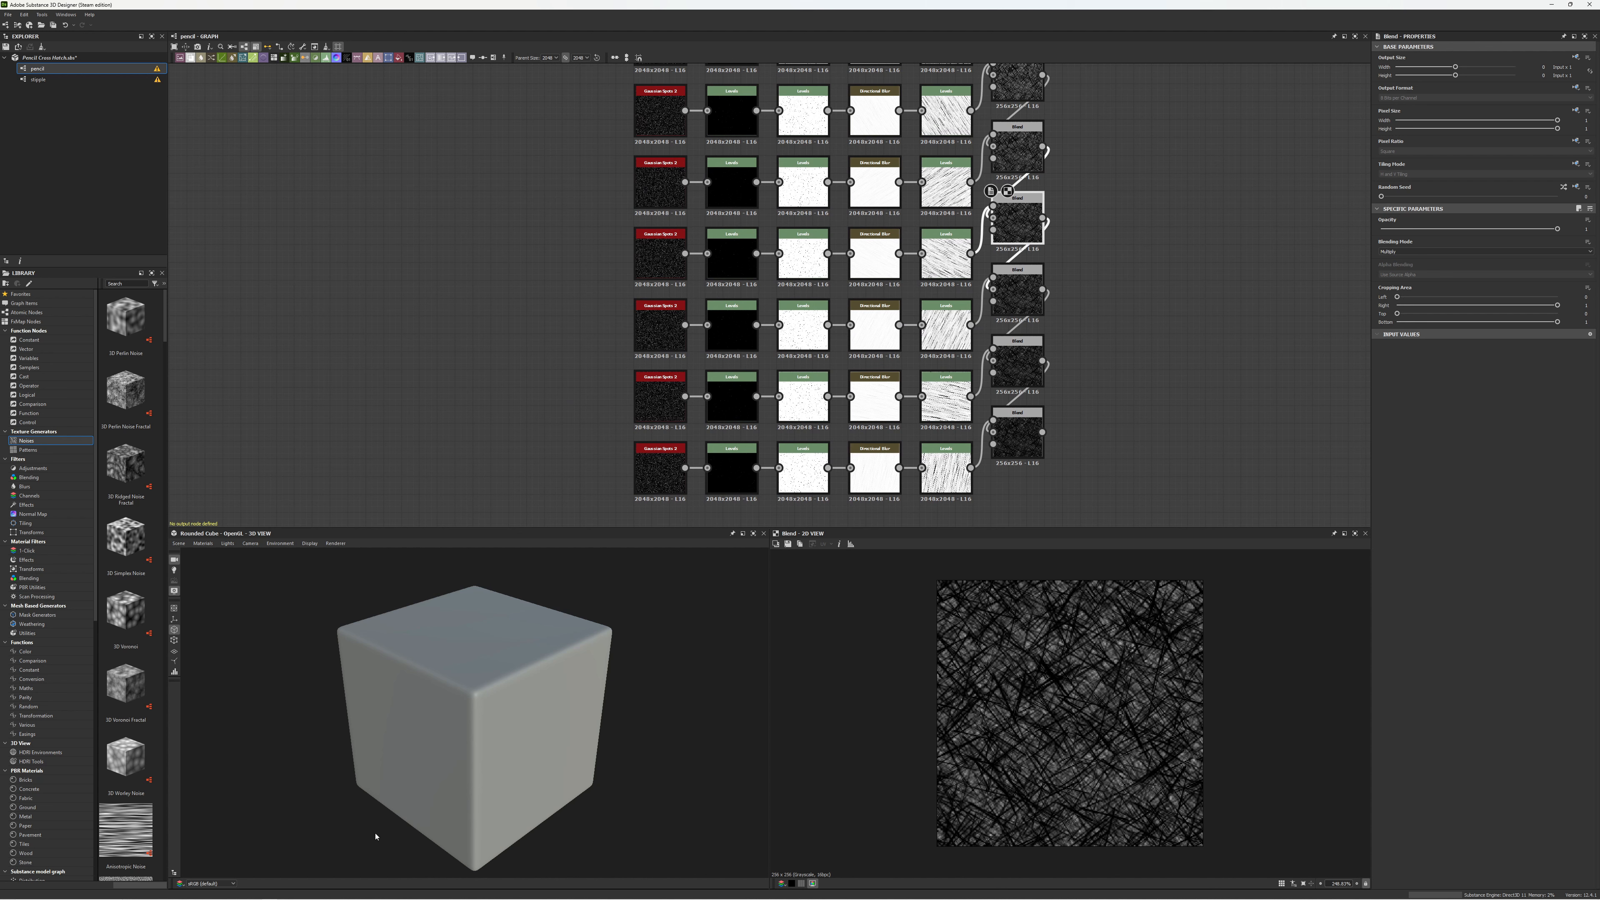
pyautogui.hotkey('alt', 'Tab')
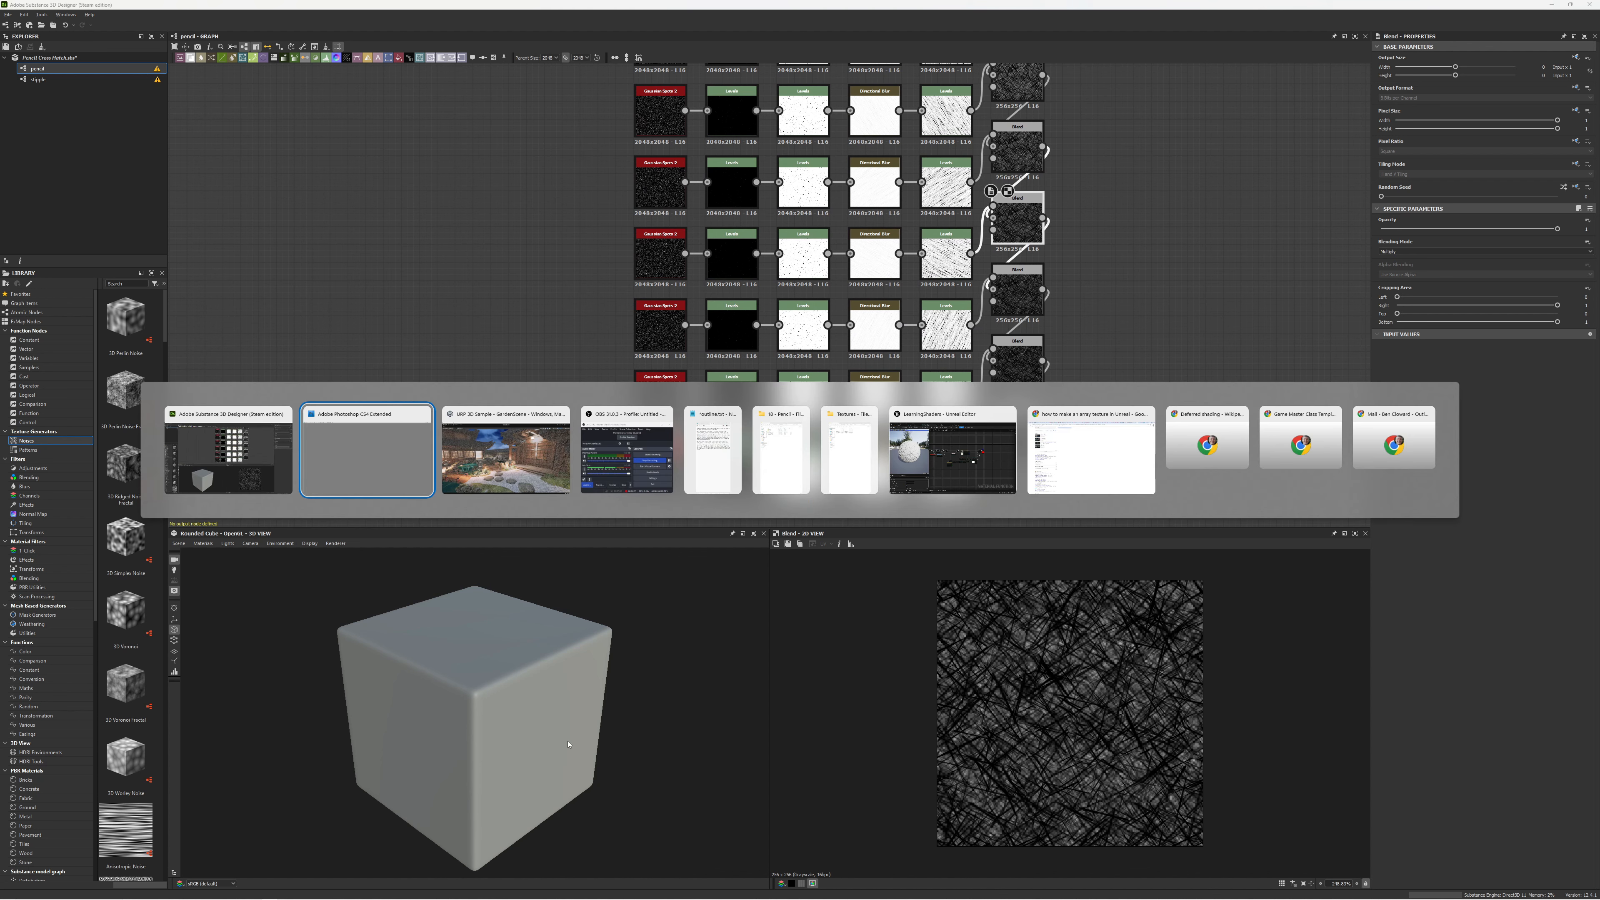
pyautogui.click(377, 470)
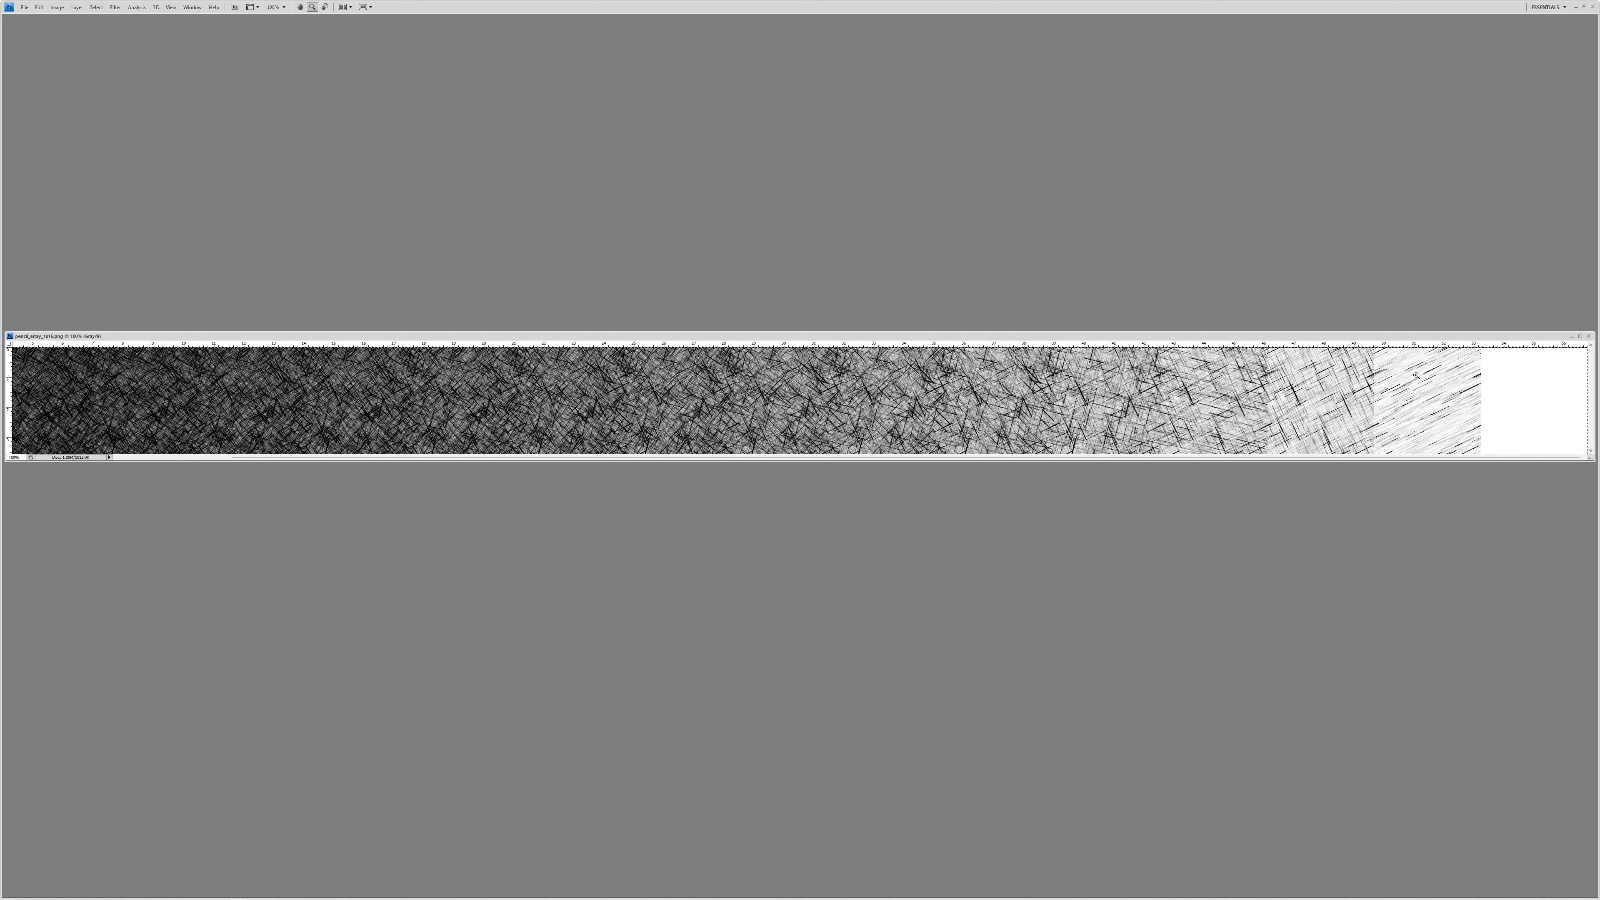
# - Switch to Unity and look around the pencil-shaded garden scene, ending with the full editor layout showing
pyautogui.hotkey('alt', 'Tab')
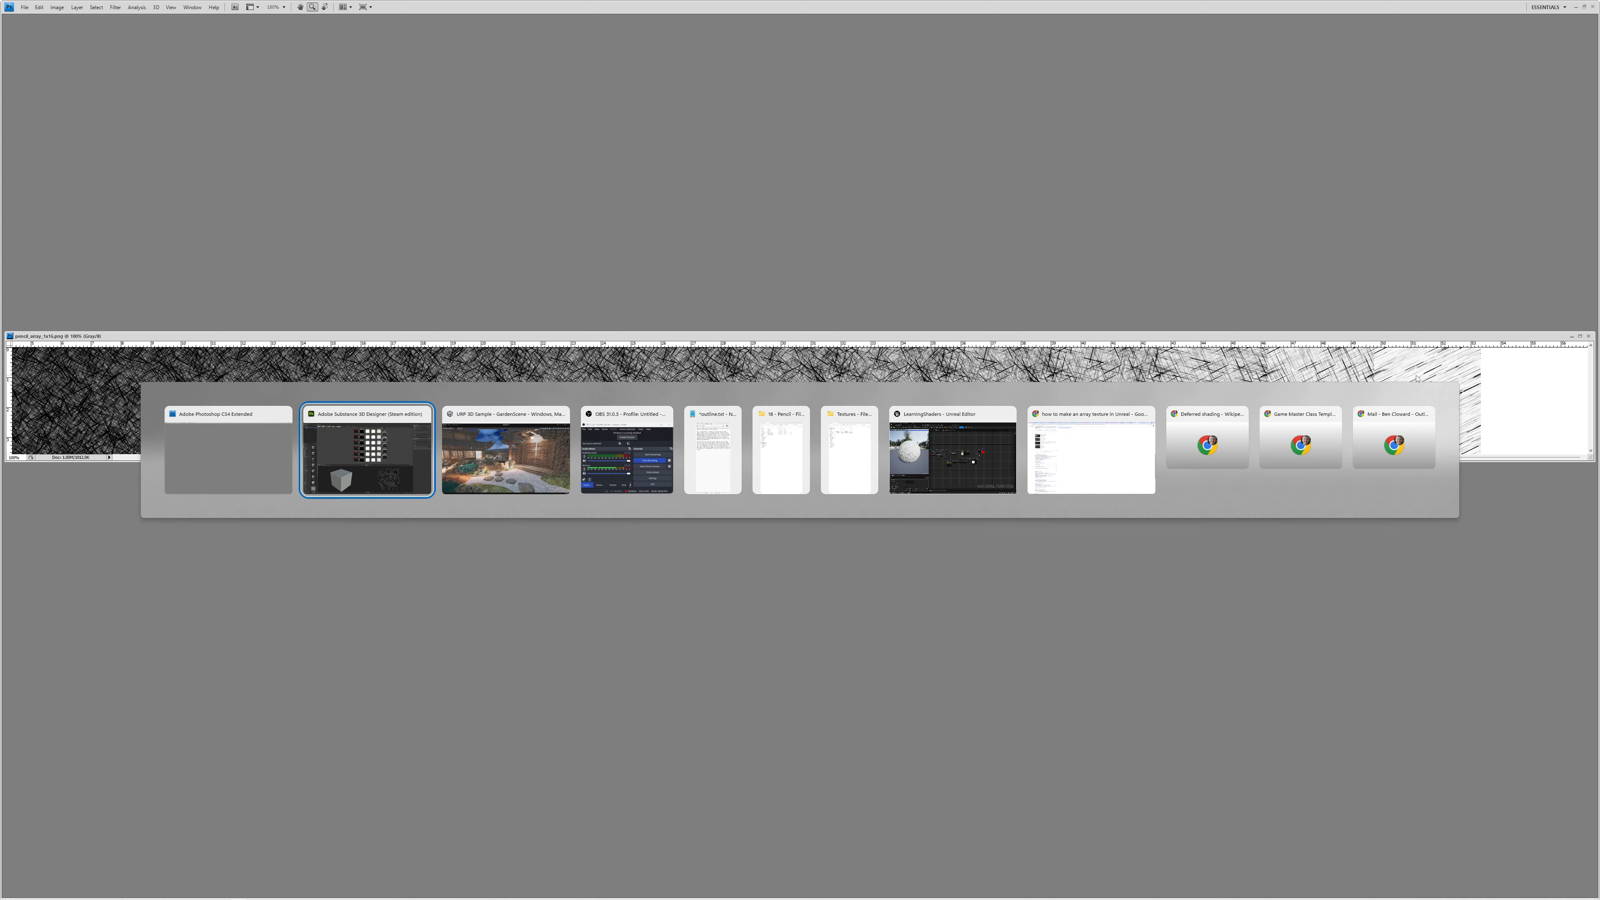
pyautogui.hotkey('alt', 'Tab')
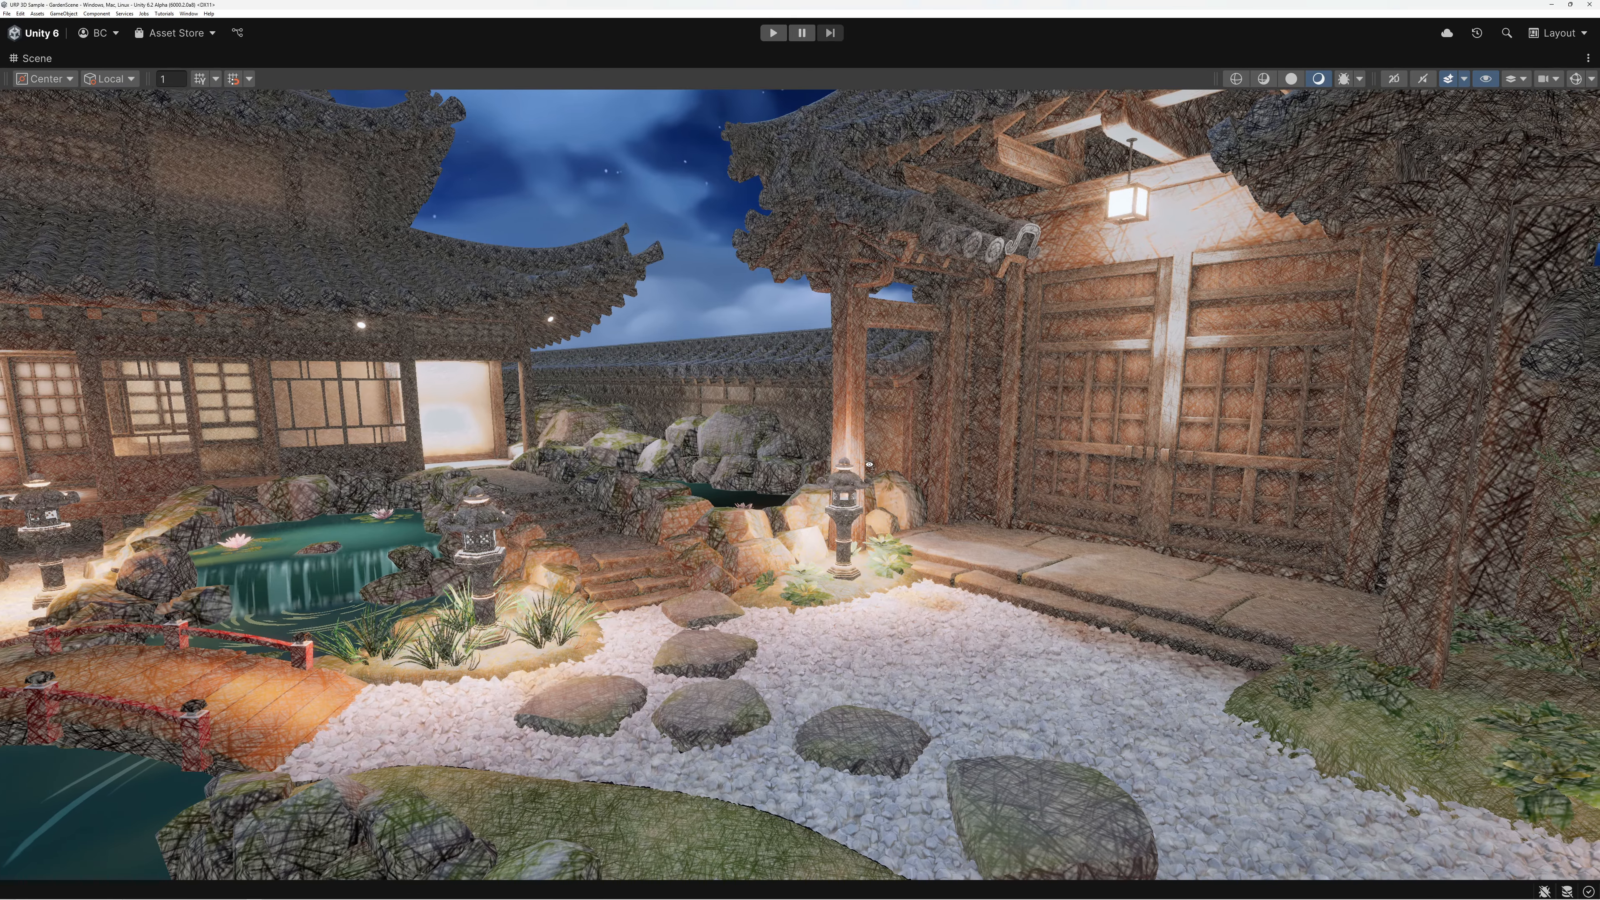
pyautogui.press('w')
pyautogui.moveTo(869, 465); pyautogui.dragTo(555, 501, button='right')
pyautogui.press('s')
pyautogui.hotkey('shift', 'space')
# - Show the import settings of the pencil_array_1x16 texture from the project's Lighting/Textures folder
pyautogui.click(38, 684)
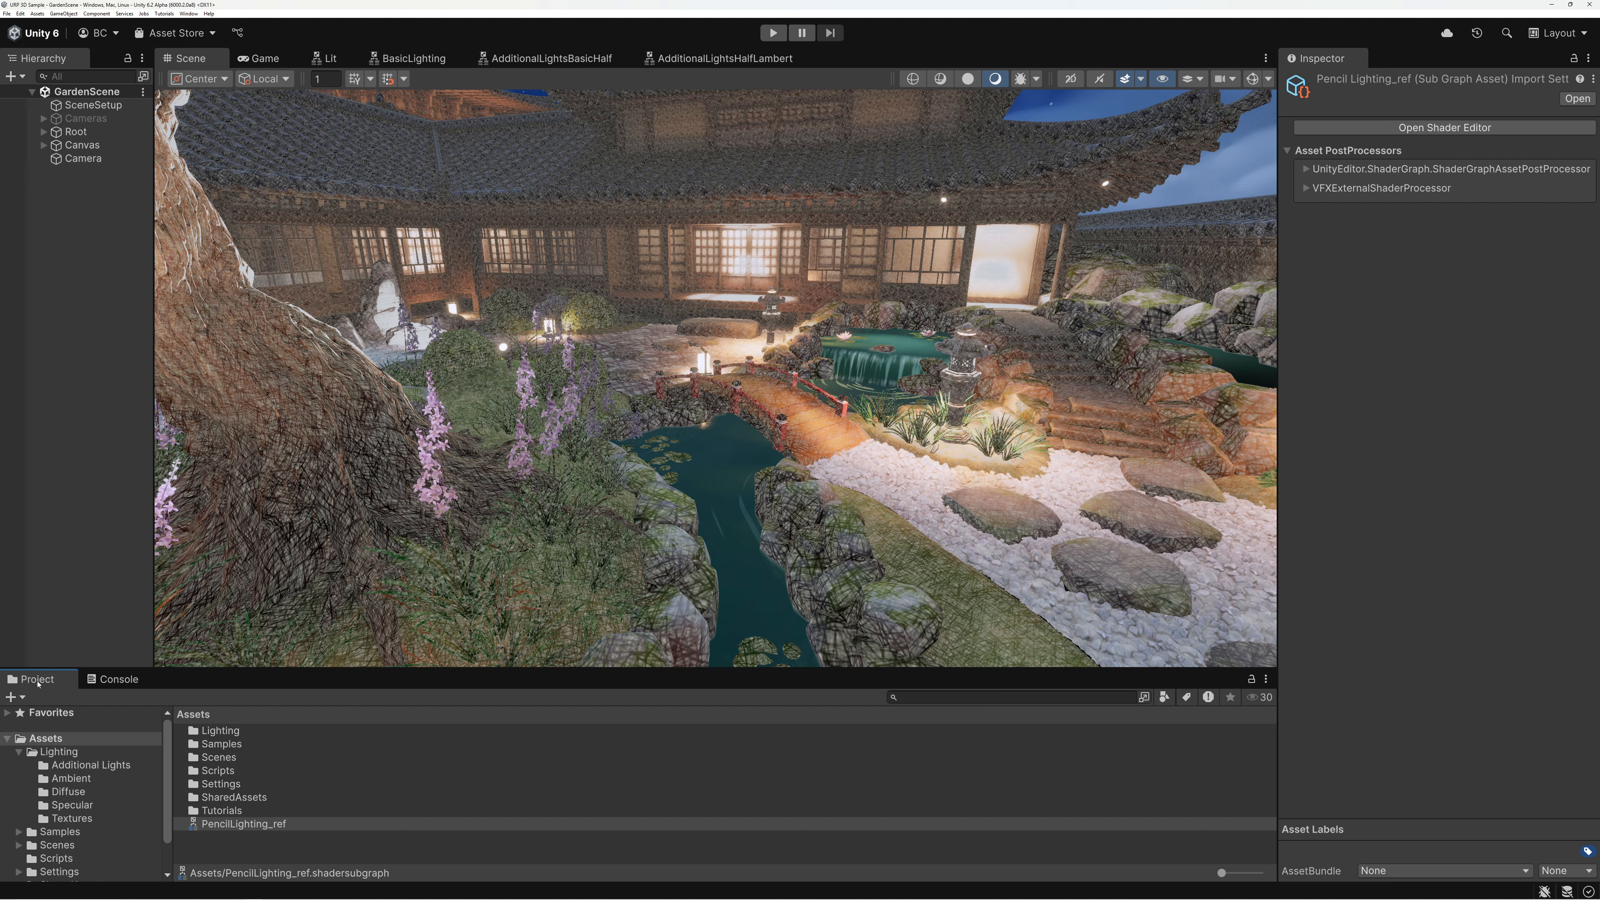
pyautogui.click(67, 817)
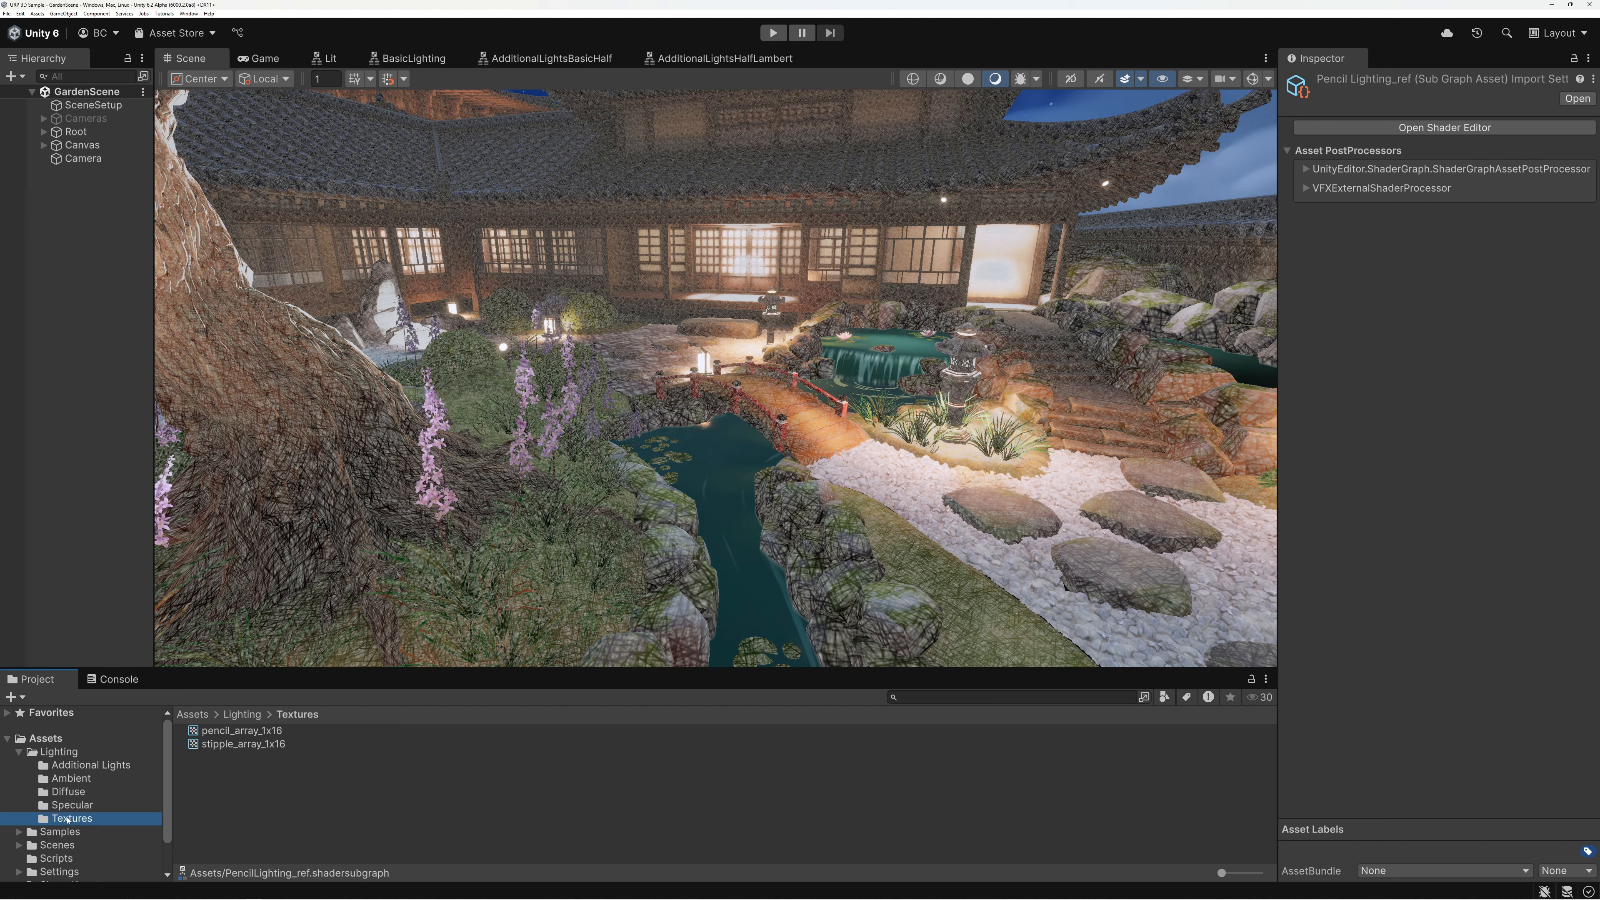
pyautogui.click(214, 733)
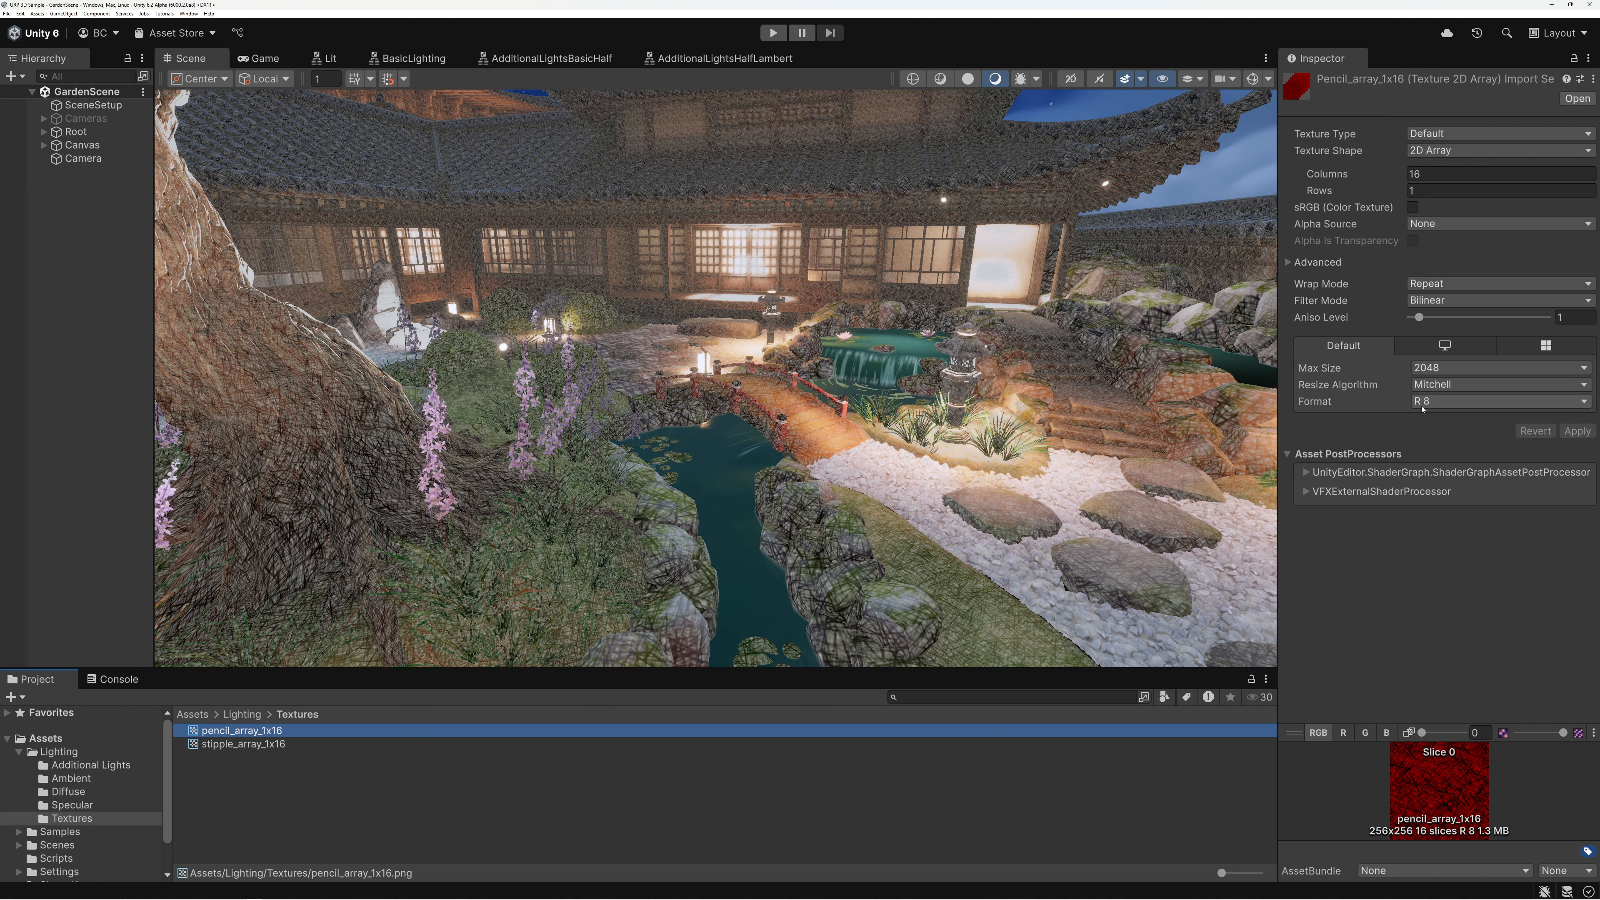
# - Enlarge the texture preview and scrub back and forth through the pencil array's slices 0 to 15
pyautogui.moveTo(1316, 733); pyautogui.dragTo(1315, 575)
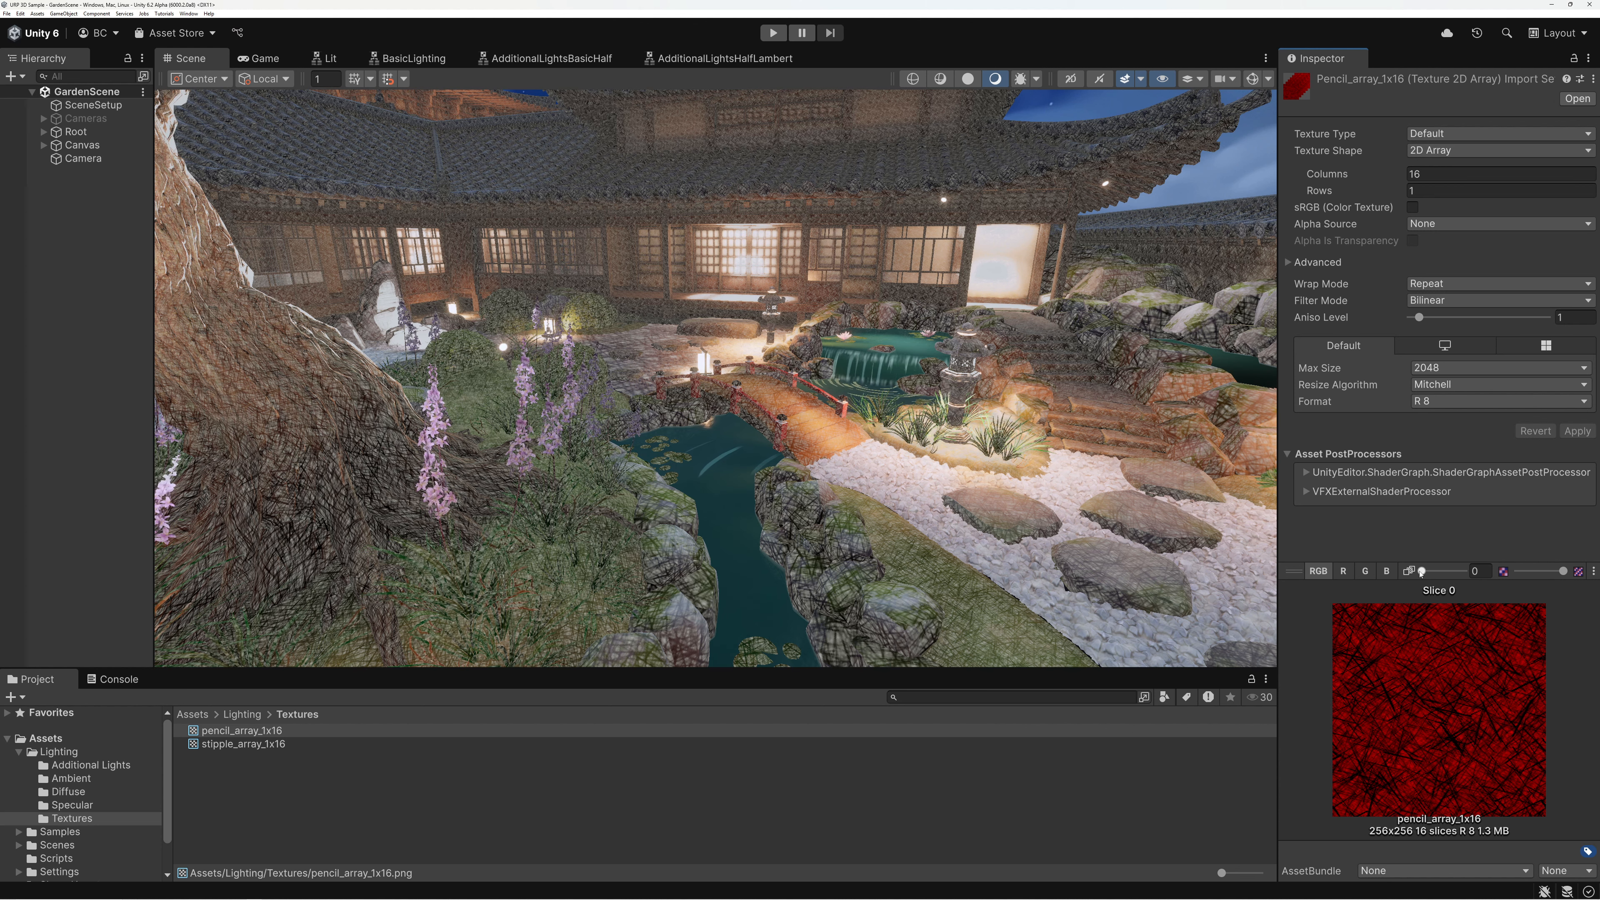
pyautogui.moveTo(1422, 572)
pyautogui.mouseDown()
pyautogui.moveTo(1463, 579)
pyautogui.moveTo(1435, 574)
pyautogui.mouseUp()
pyautogui.moveTo(1427, 572); pyautogui.dragTo(1468, 574)
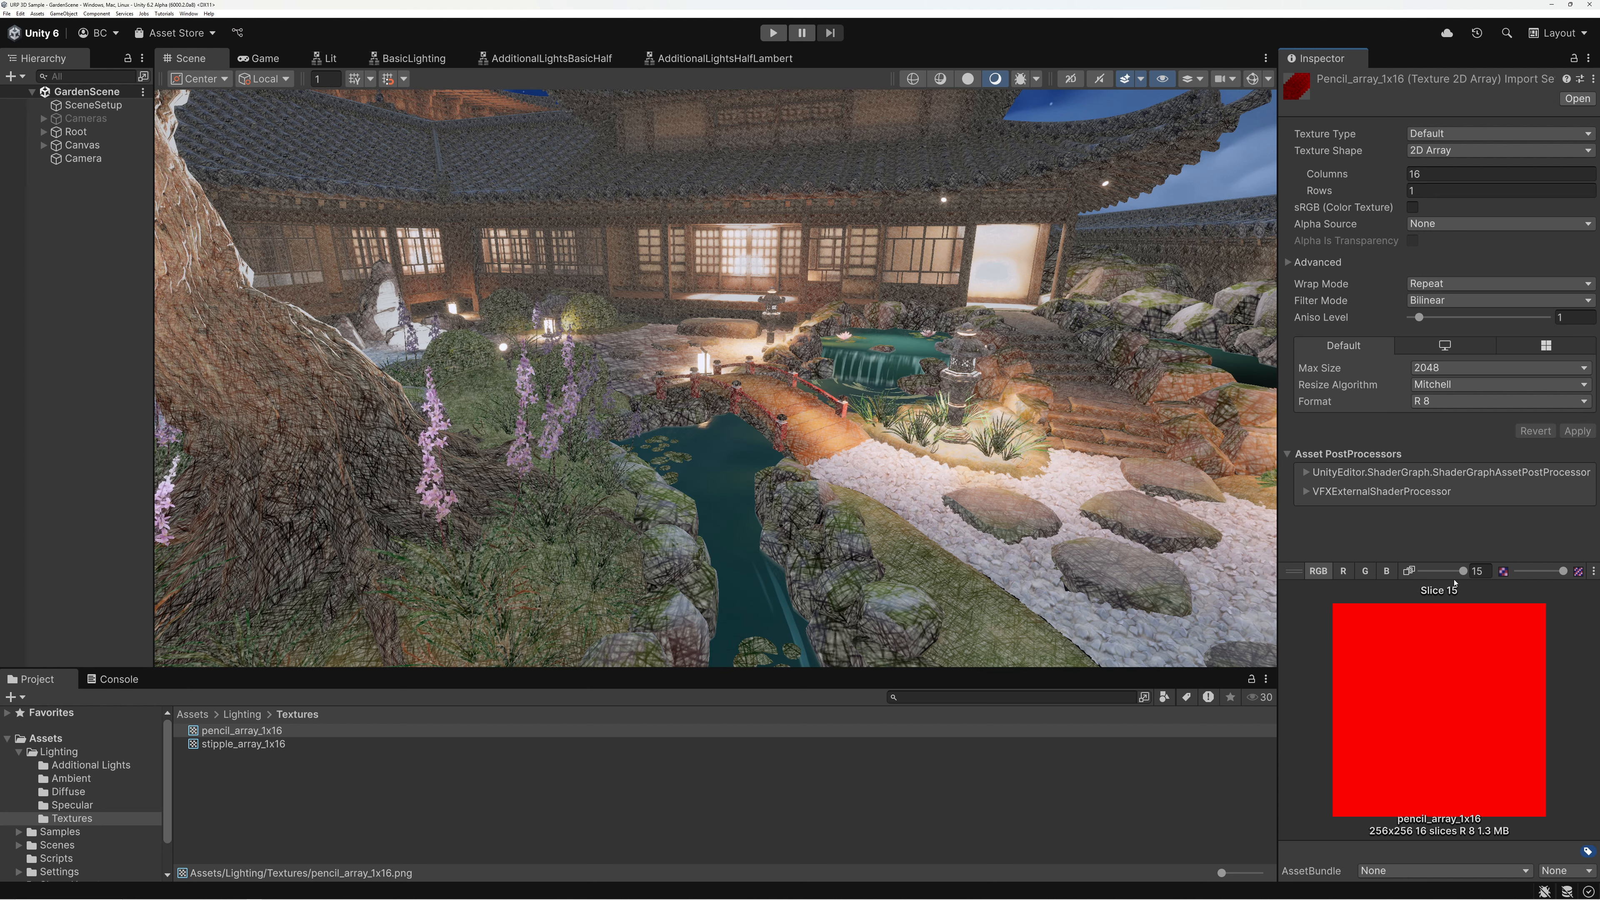
pyautogui.moveTo(1464, 572)
pyautogui.mouseDown()
pyautogui.moveTo(1416, 576)
pyautogui.moveTo(1464, 572)
pyautogui.mouseUp()
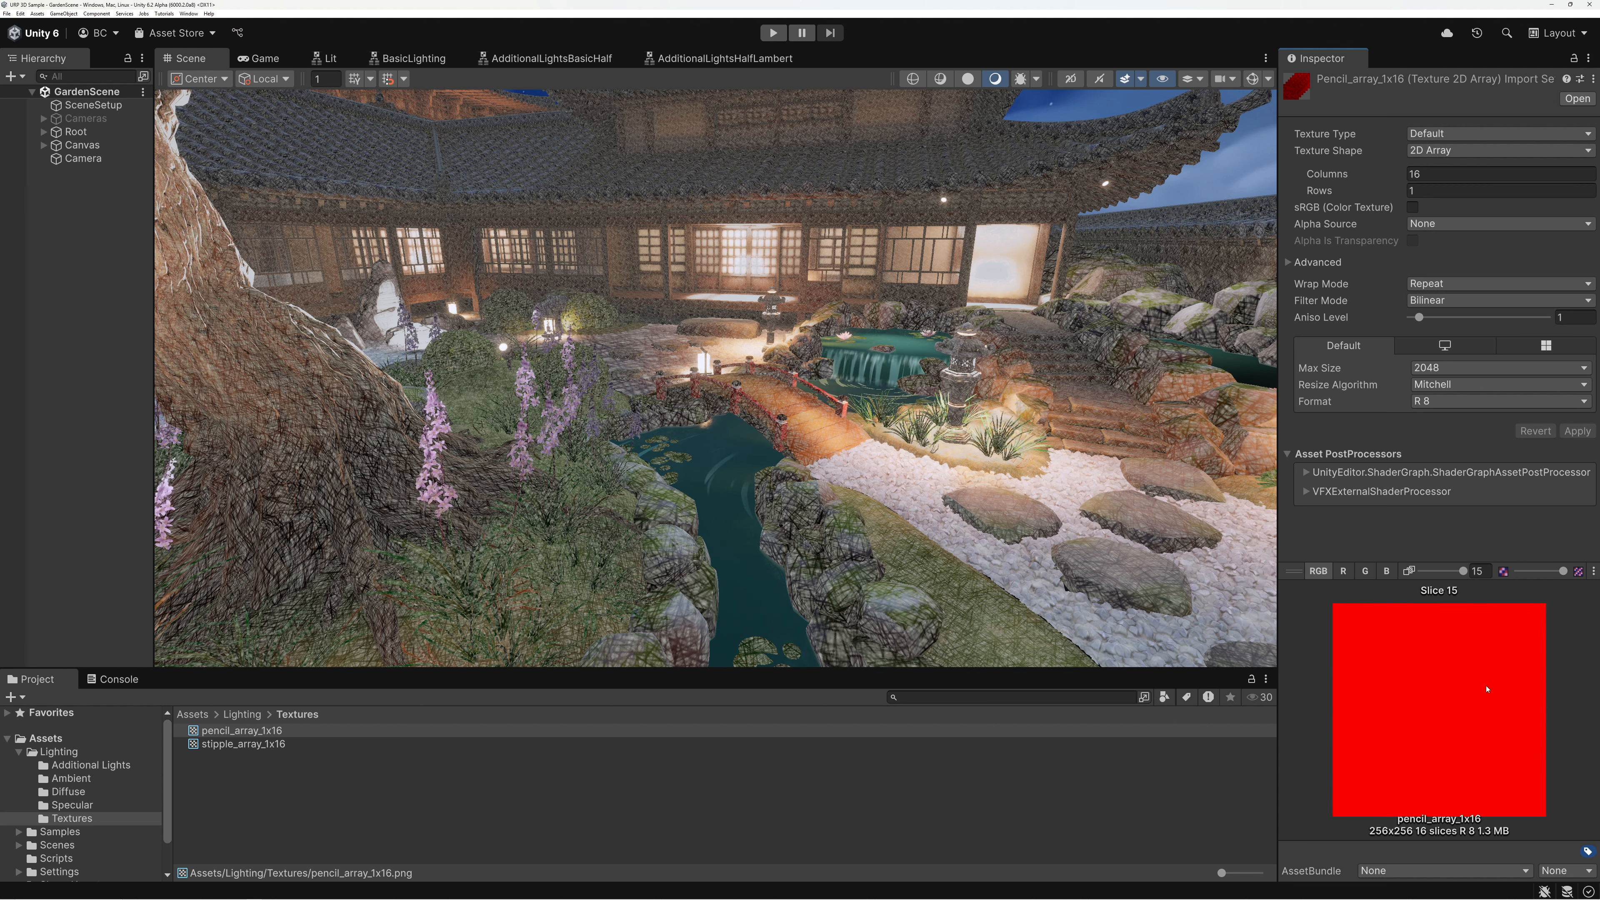
pyautogui.moveTo(1462, 570); pyautogui.dragTo(1403, 577)
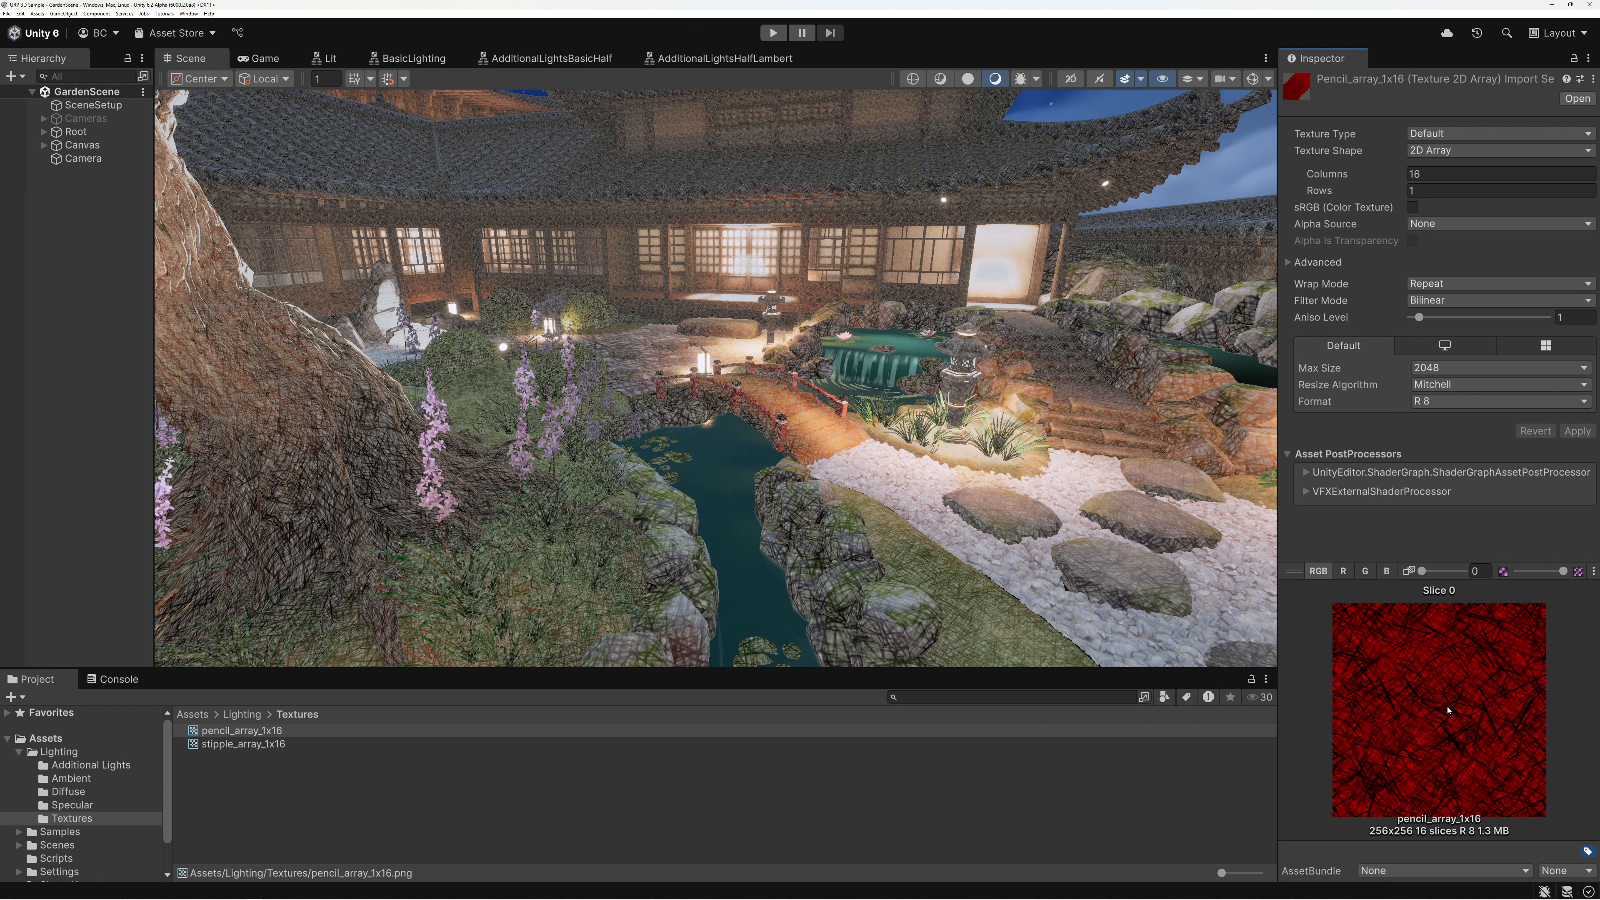
pyautogui.moveTo(1422, 573); pyautogui.dragTo(1468, 573)
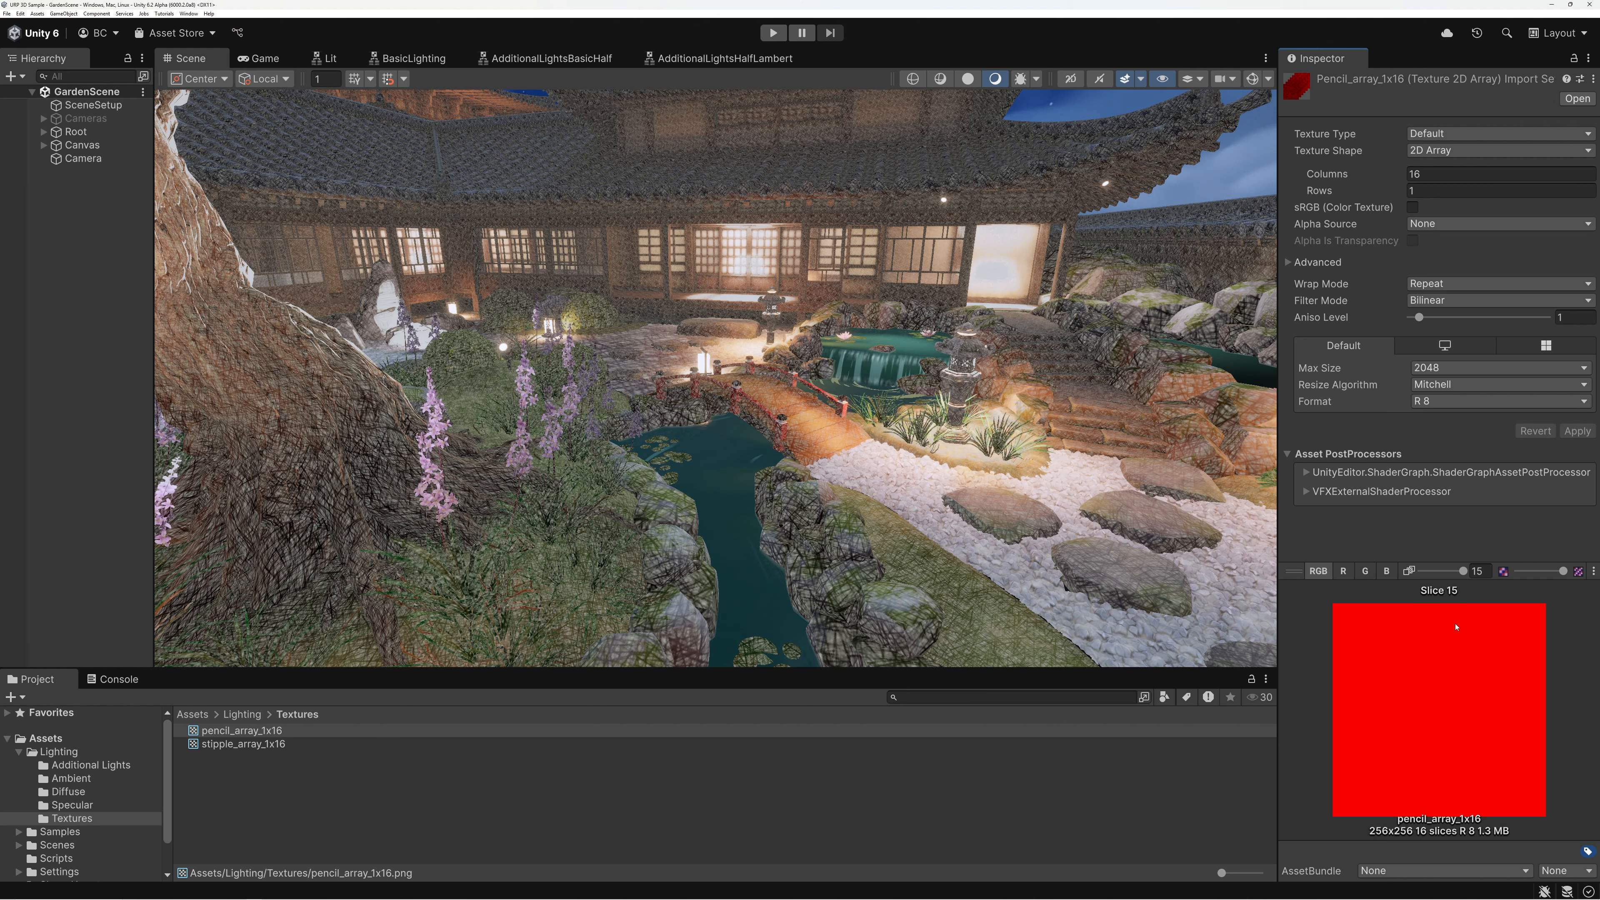
pyautogui.moveTo(1463, 573); pyautogui.dragTo(1417, 575)
# - Switch to Photoshop, separate the pencil and stipple strips, and examine the stipple array's dots up close
pyautogui.hotkey('alt', 'Tab')
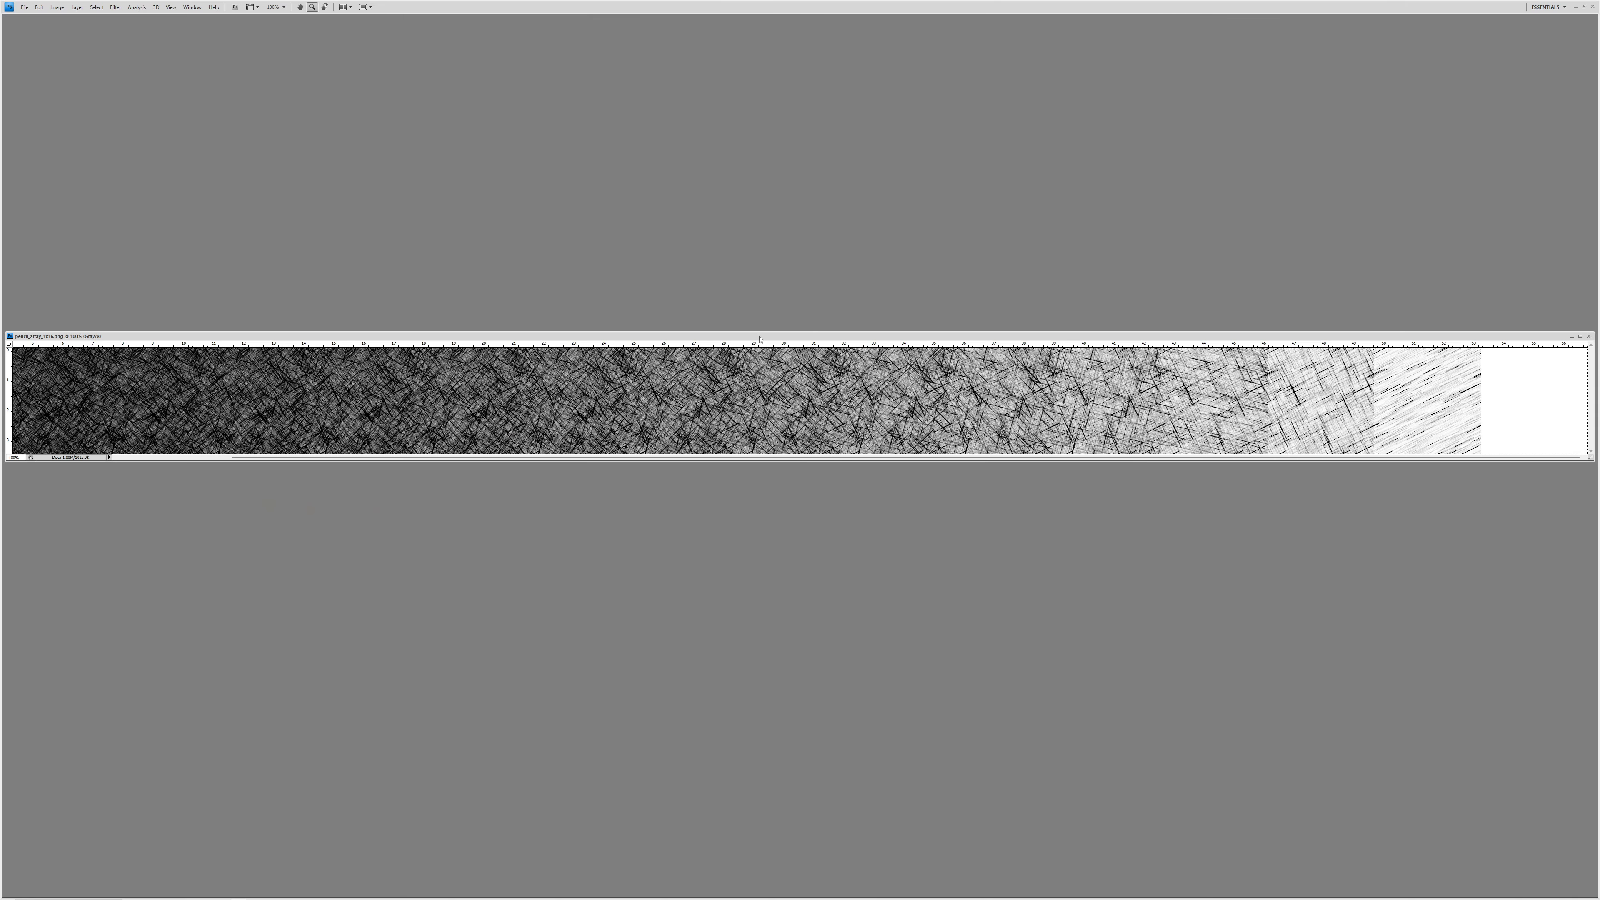
pyautogui.moveTo(759, 338); pyautogui.dragTo(751, 212)
pyautogui.moveTo(724, 358); pyautogui.dragTo(789, 407)
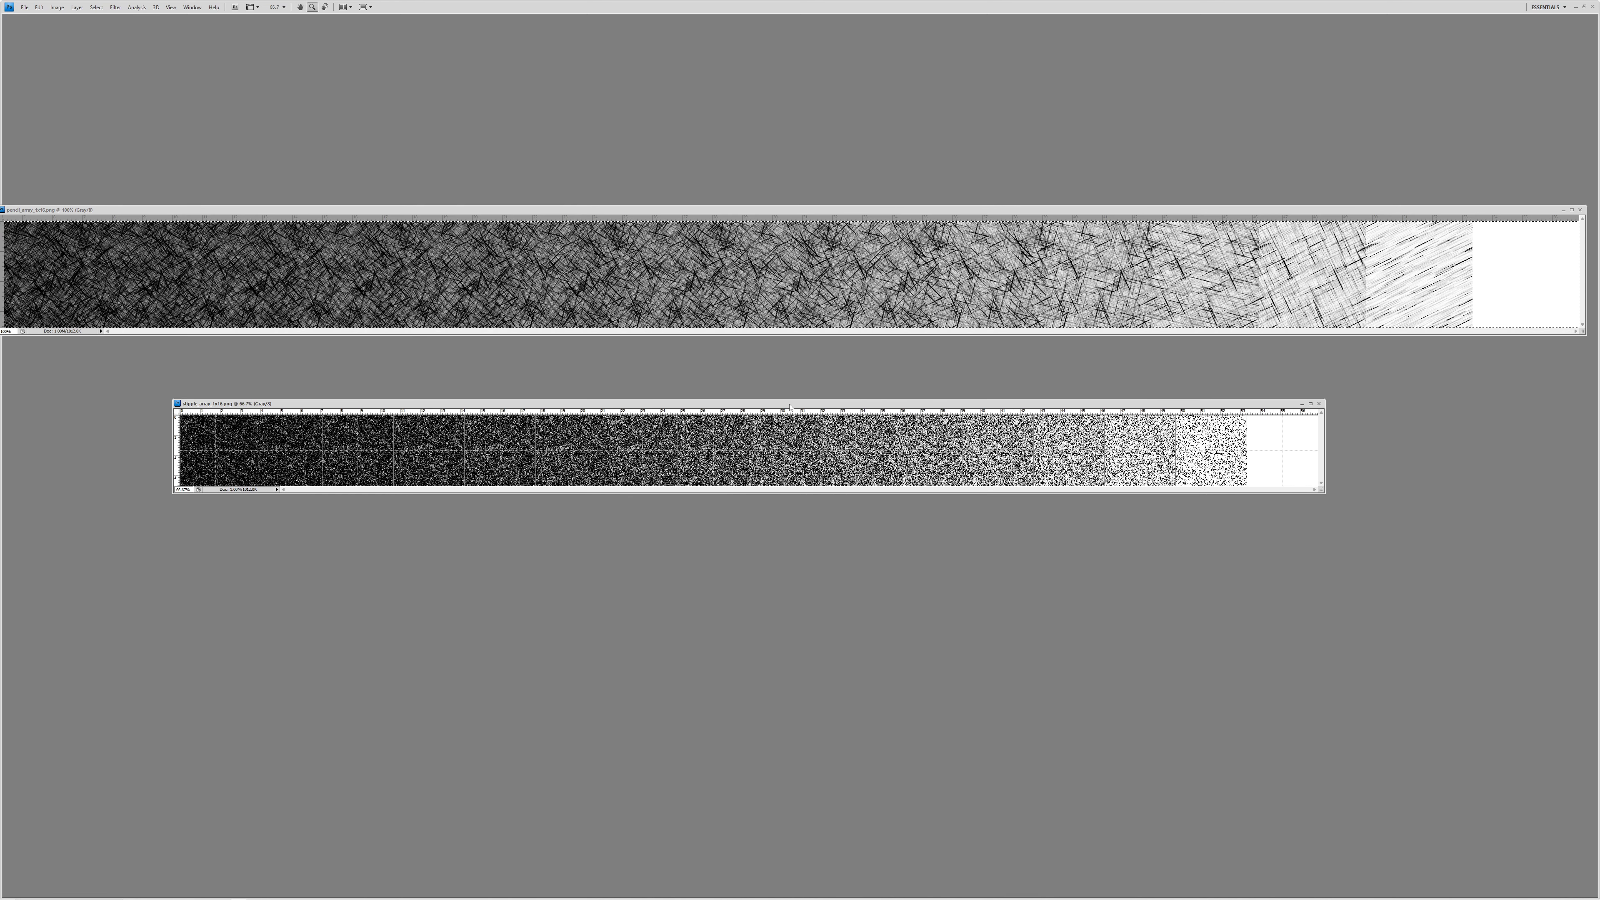
pyautogui.click(748, 451)
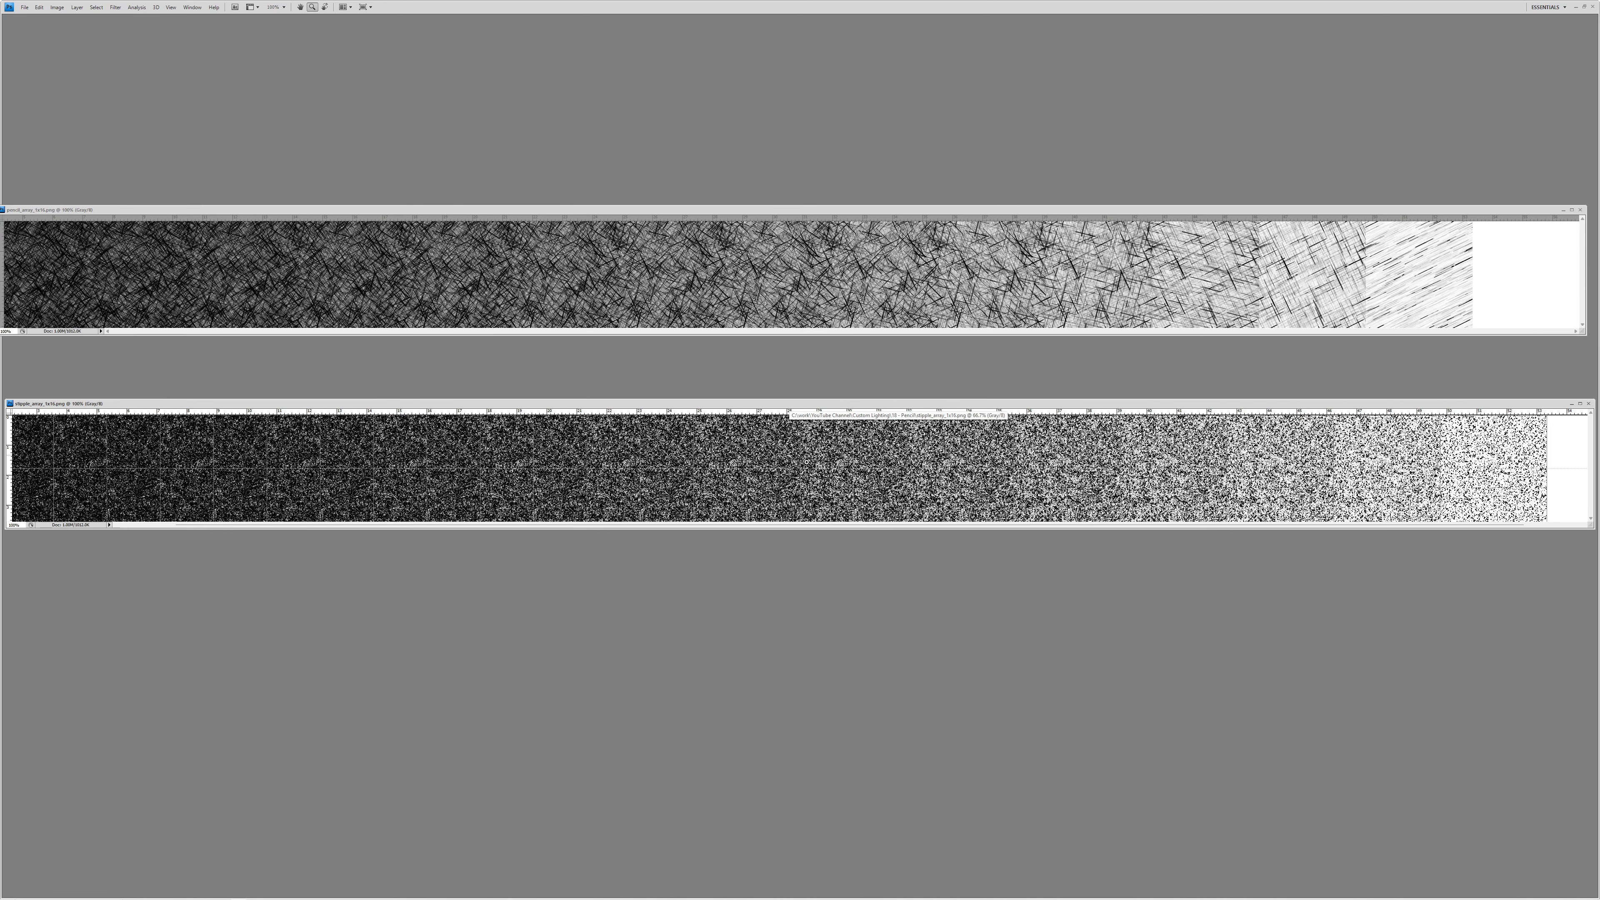
pyautogui.hotkey('ctrl', '+')
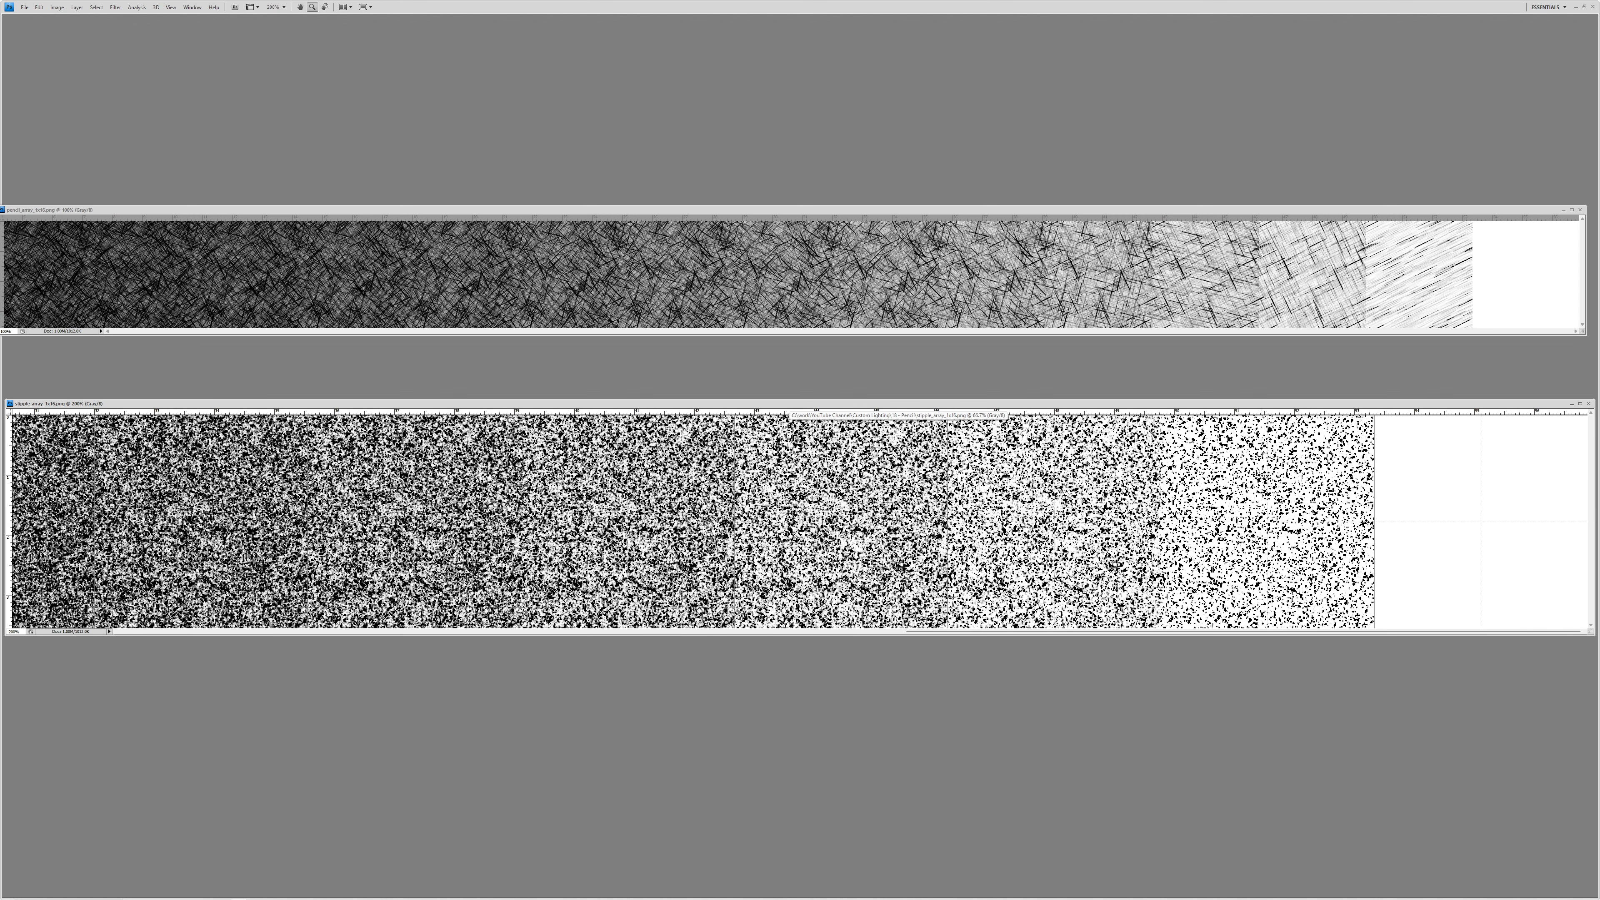
pyautogui.moveTo(507, 502); pyautogui.dragTo(876, 495)
pyautogui.moveTo(441, 495); pyautogui.dragTo(820, 493)
pyautogui.moveTo(342, 492); pyautogui.dragTo(490, 490)
# - Reduce the stipple and pencil strips to 66.7% zoom and keep them apart for comparison
pyautogui.hotkey('ctrl', '-')
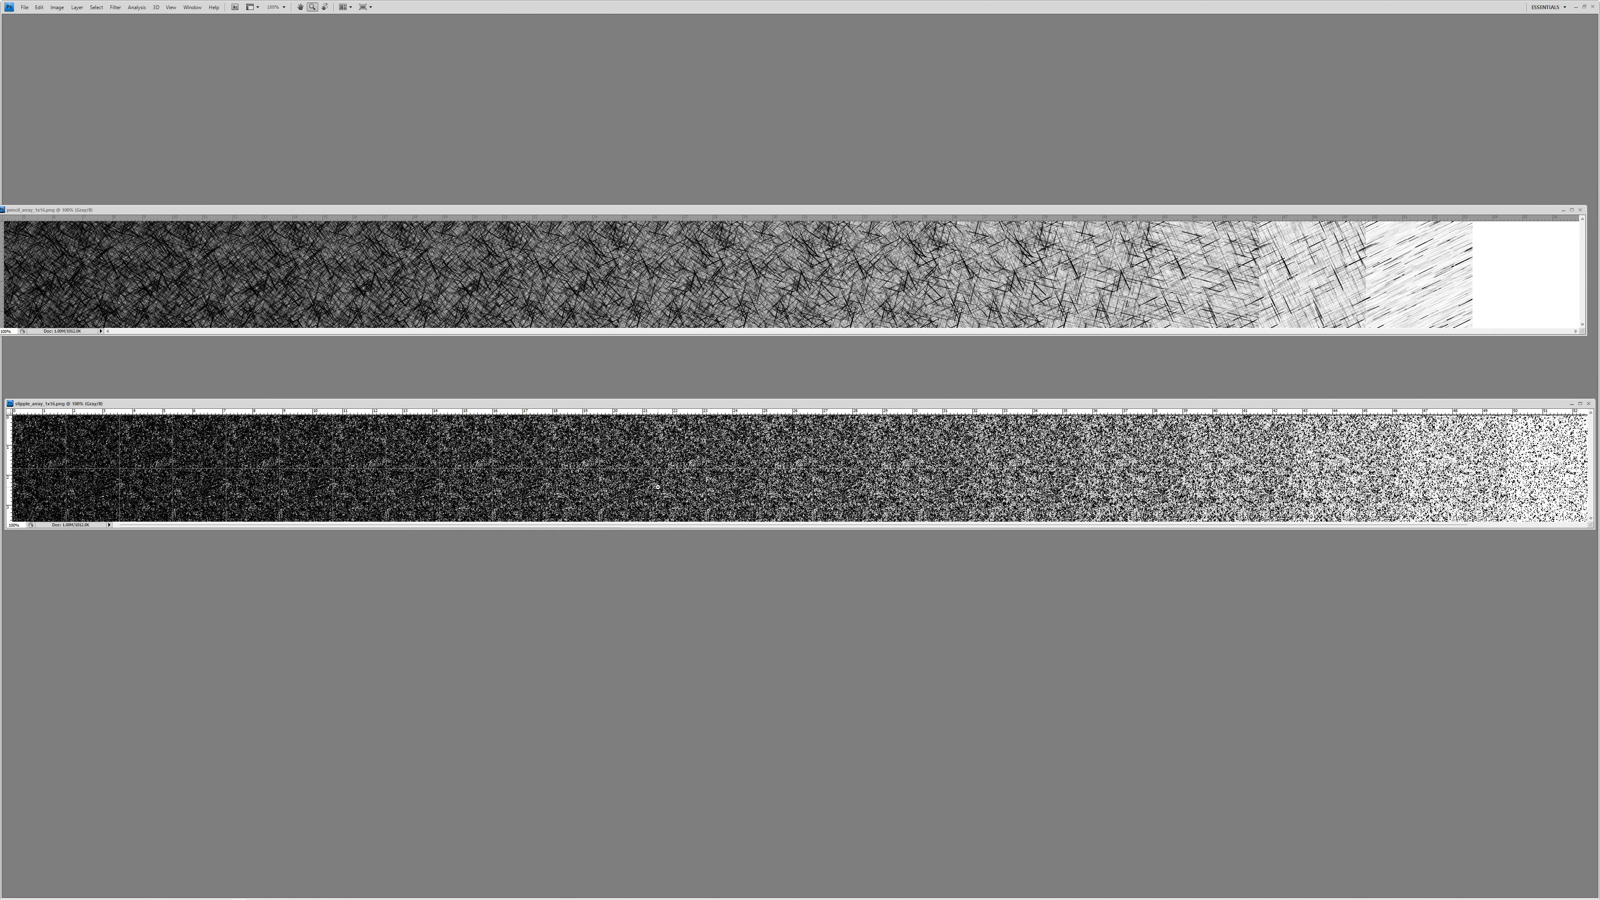
pyautogui.hotkey('ctrl', '-')
pyautogui.moveTo(693, 405); pyautogui.dragTo(879, 421)
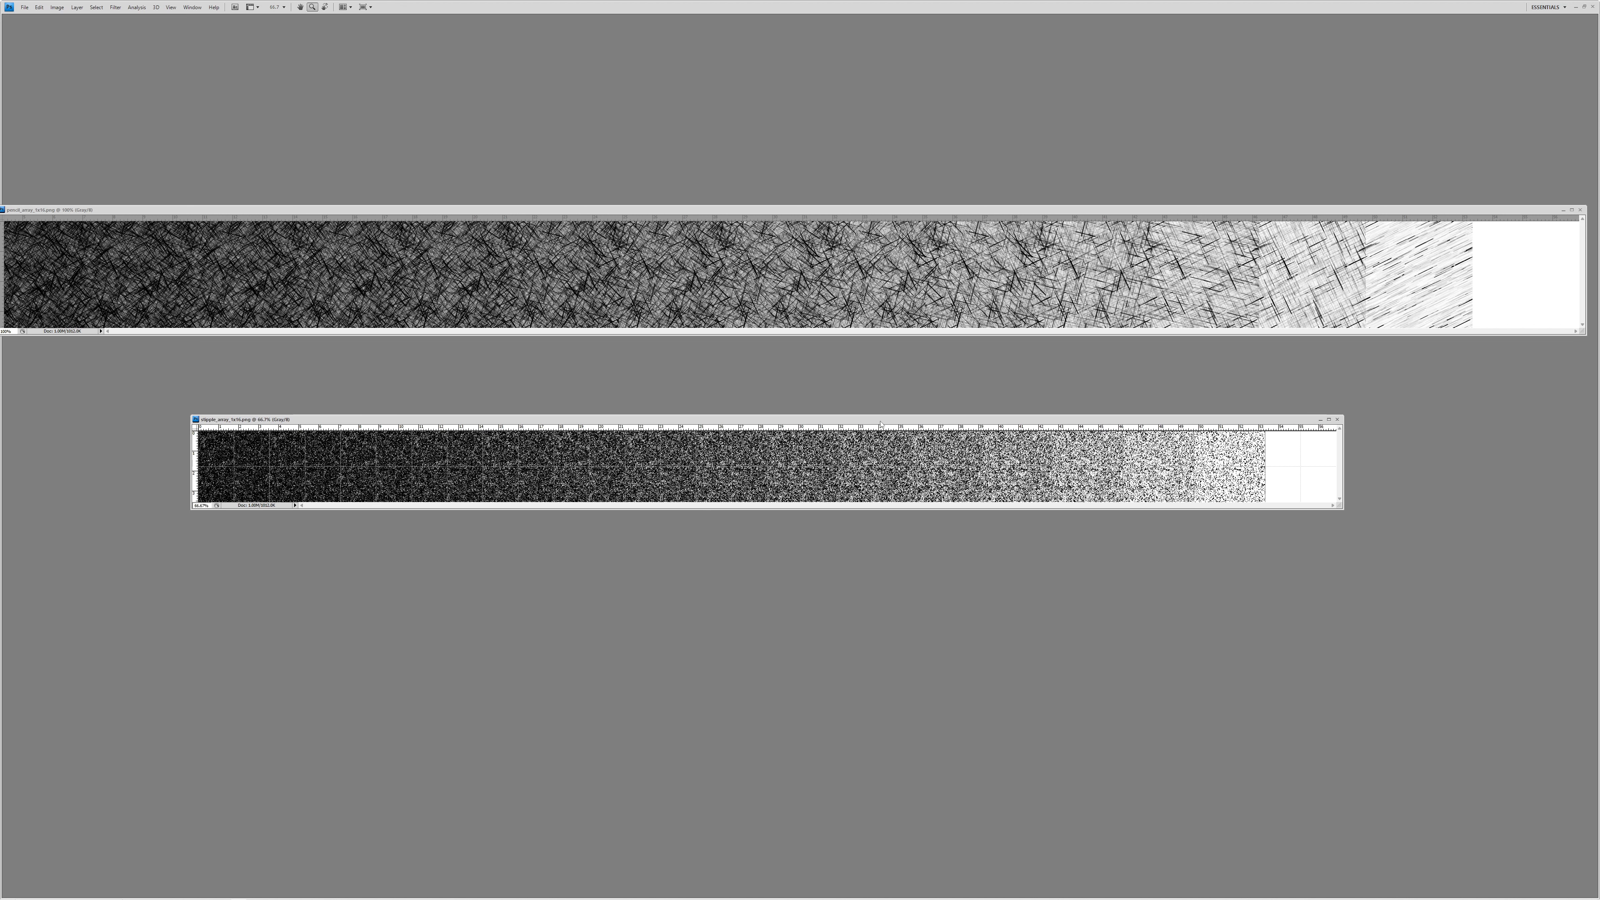
pyautogui.click(799, 213)
pyautogui.keyDown('alt'); pyautogui.click(818, 252); pyautogui.keyUp('alt')
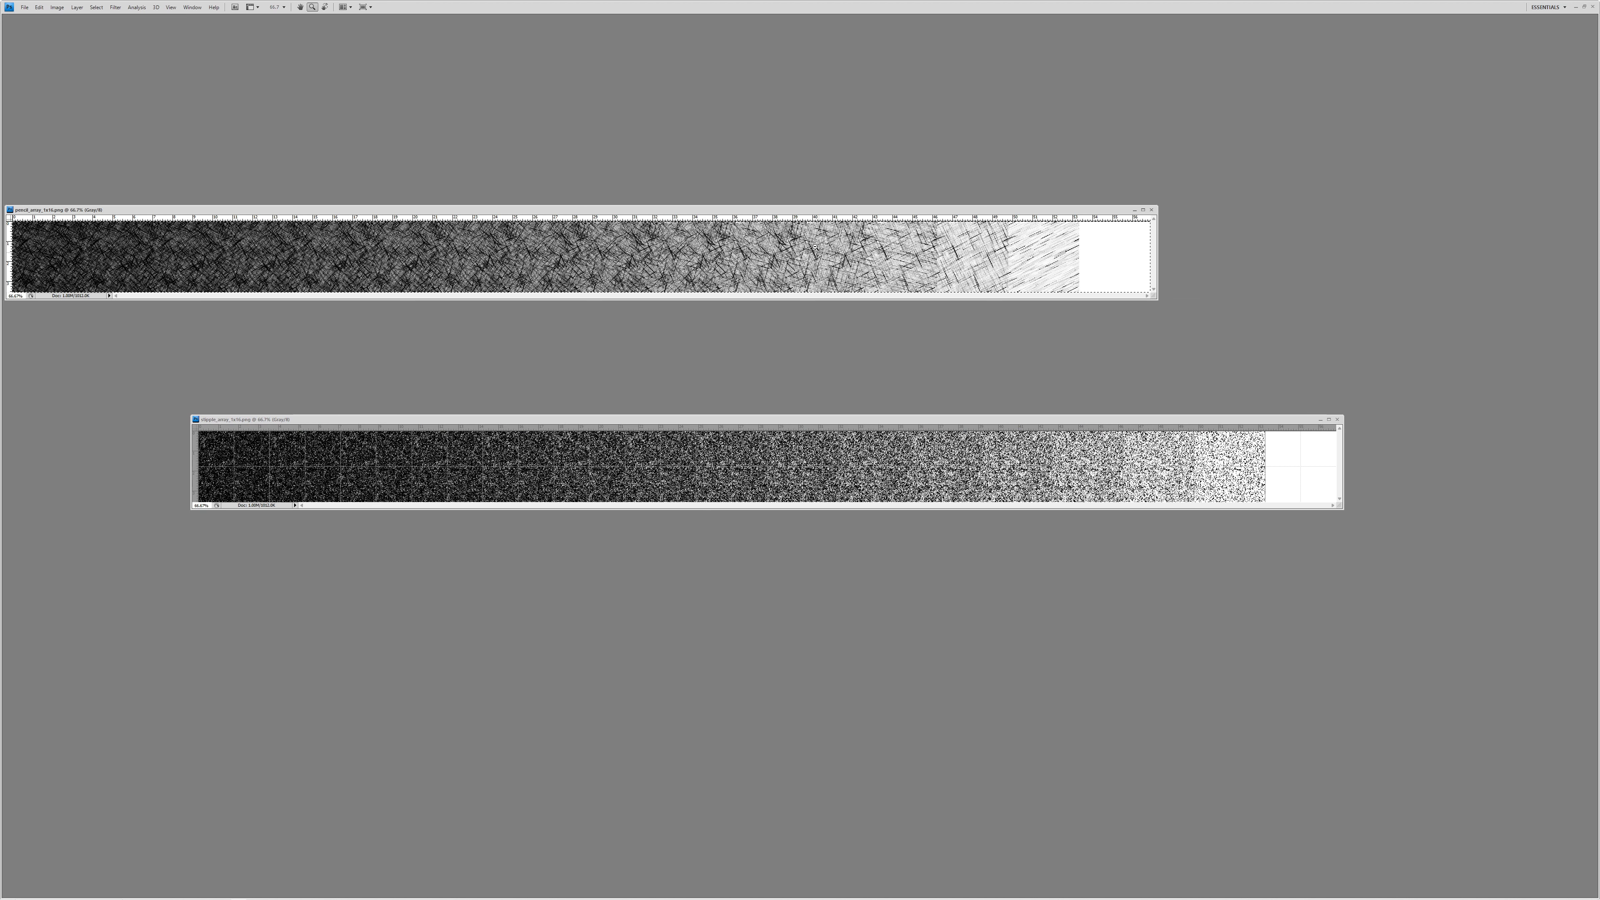
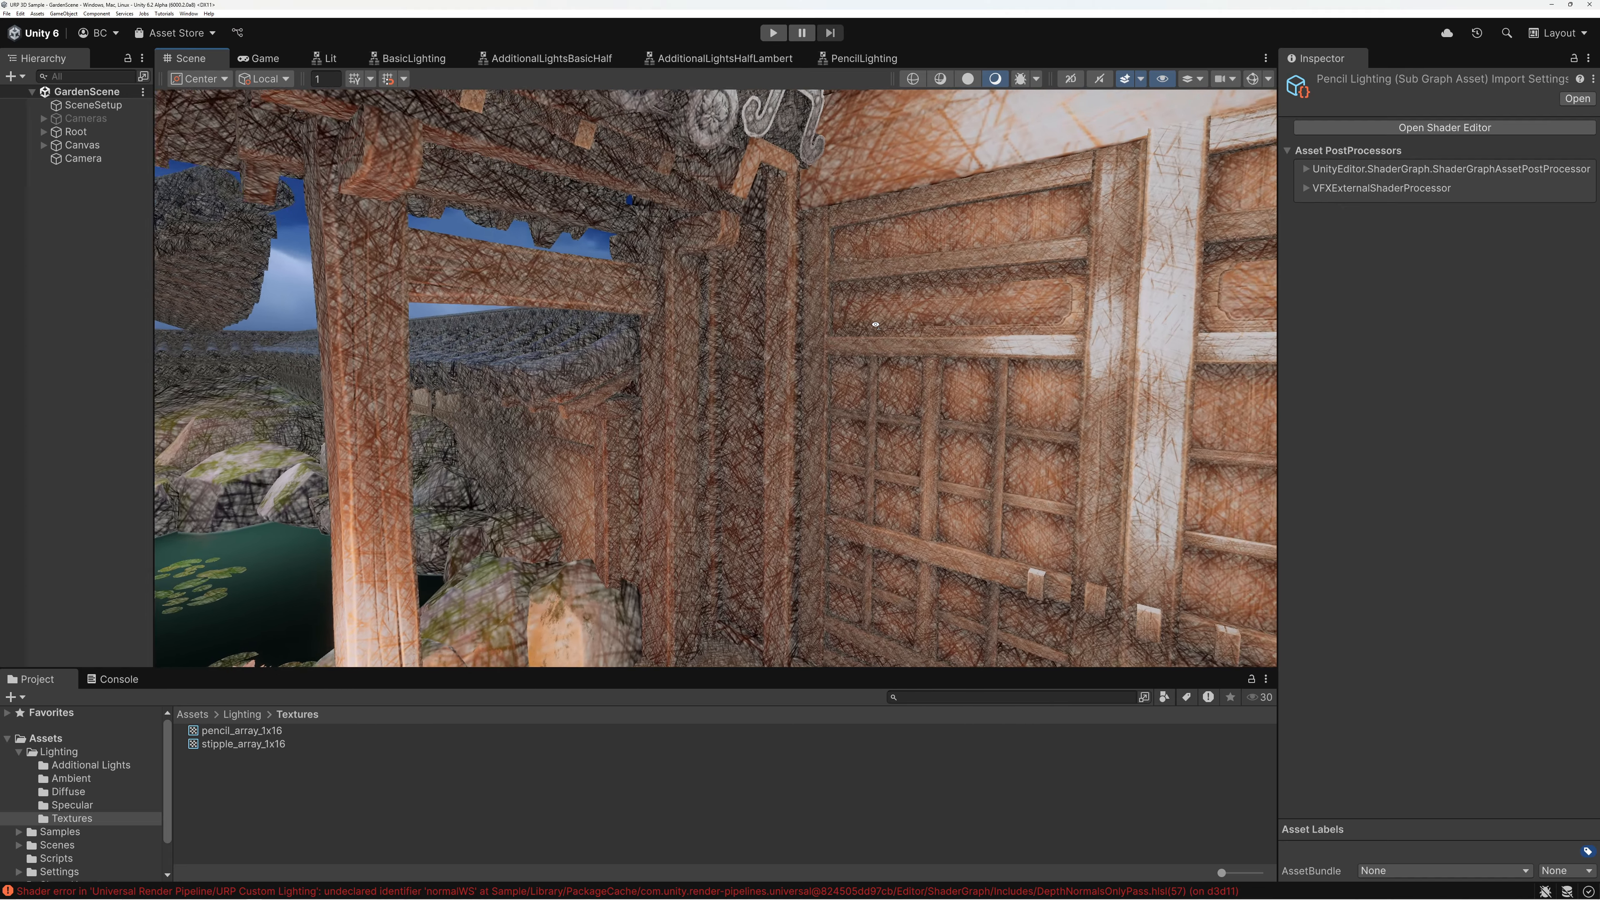
# - Maximize the Unity scene view and fly around the garden and wooden gate to examine the pencil shading
pyautogui.press('s')
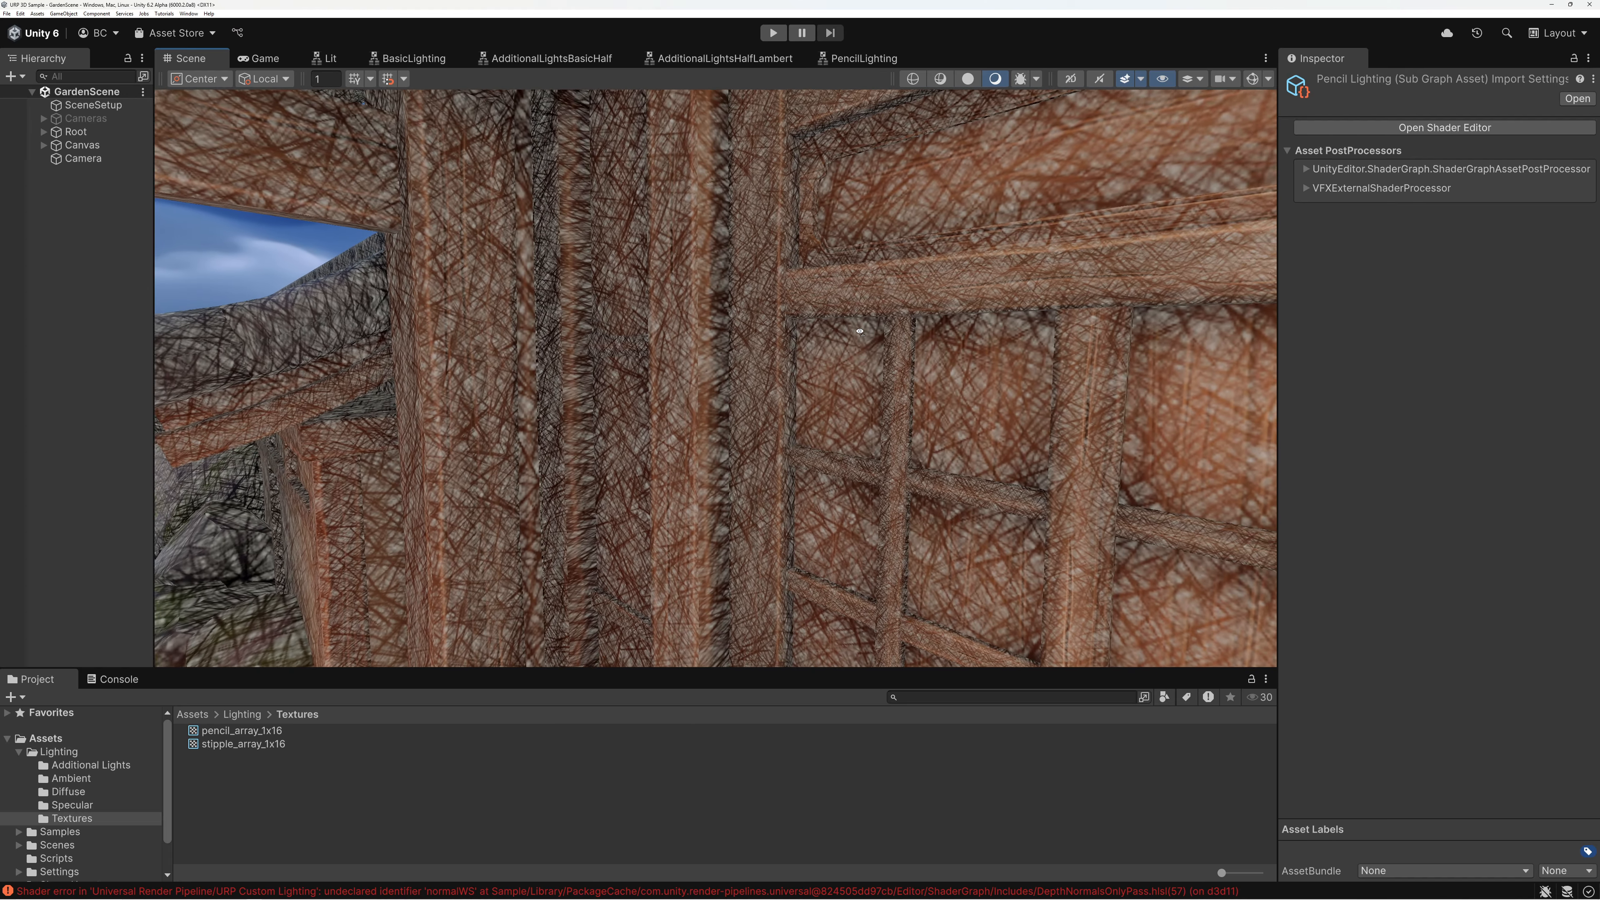
pyautogui.hotkey('shift', 'space')
pyautogui.press('s')
pyautogui.moveTo(567, 492); pyautogui.dragTo(1016, 196, button='right')
pyautogui.press('w')
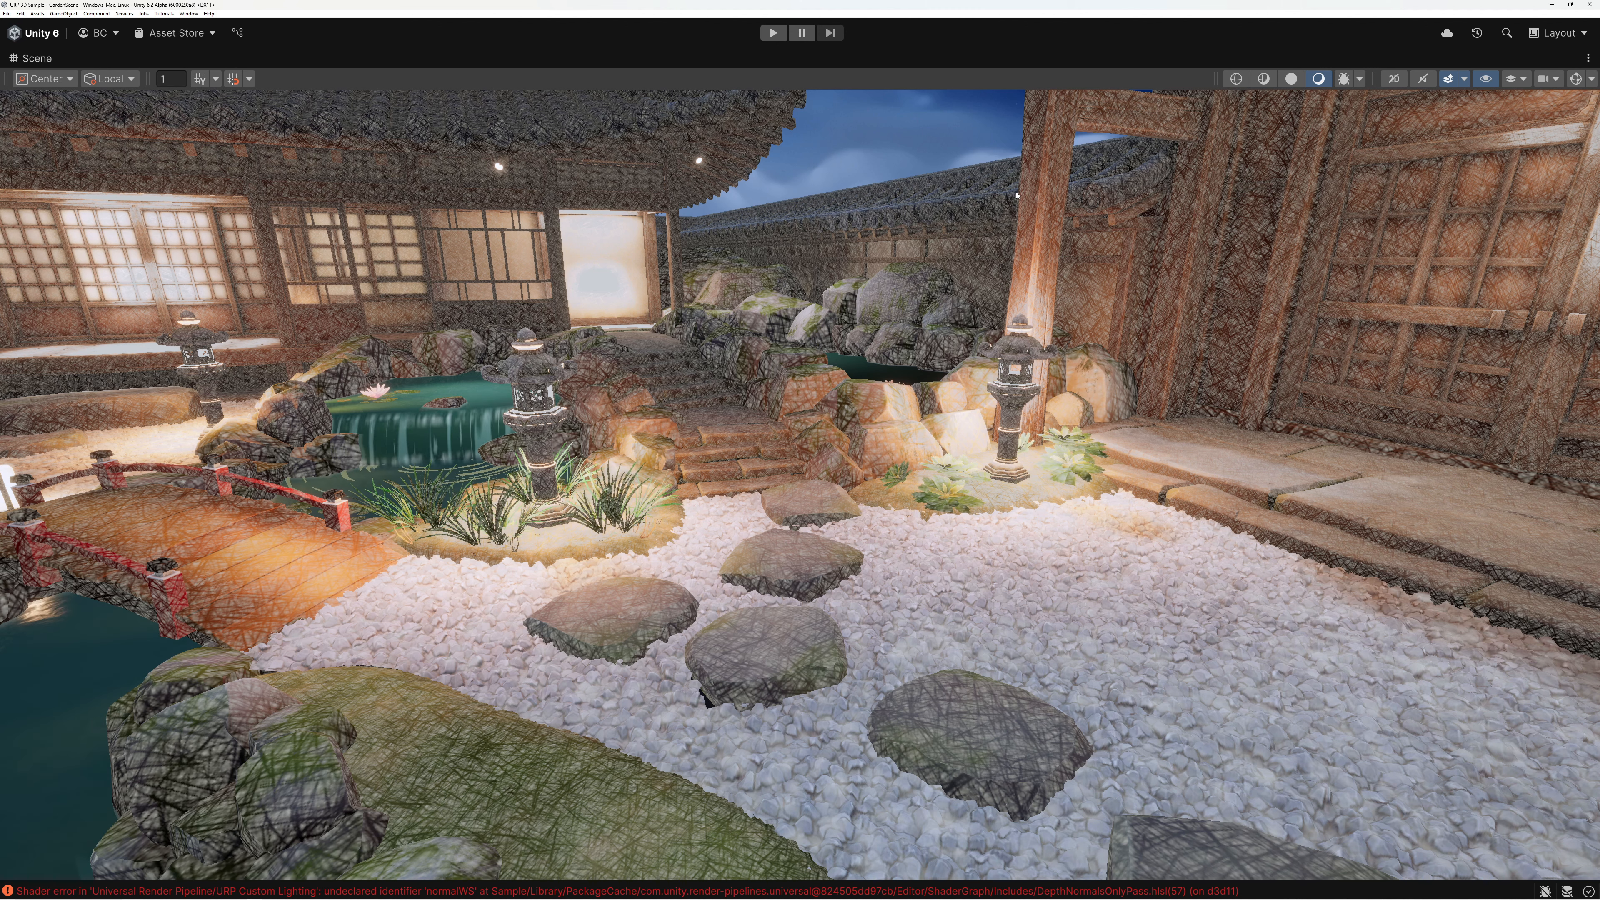
pyautogui.moveTo(1016, 196); pyautogui.dragTo(1173, 182, button='right')
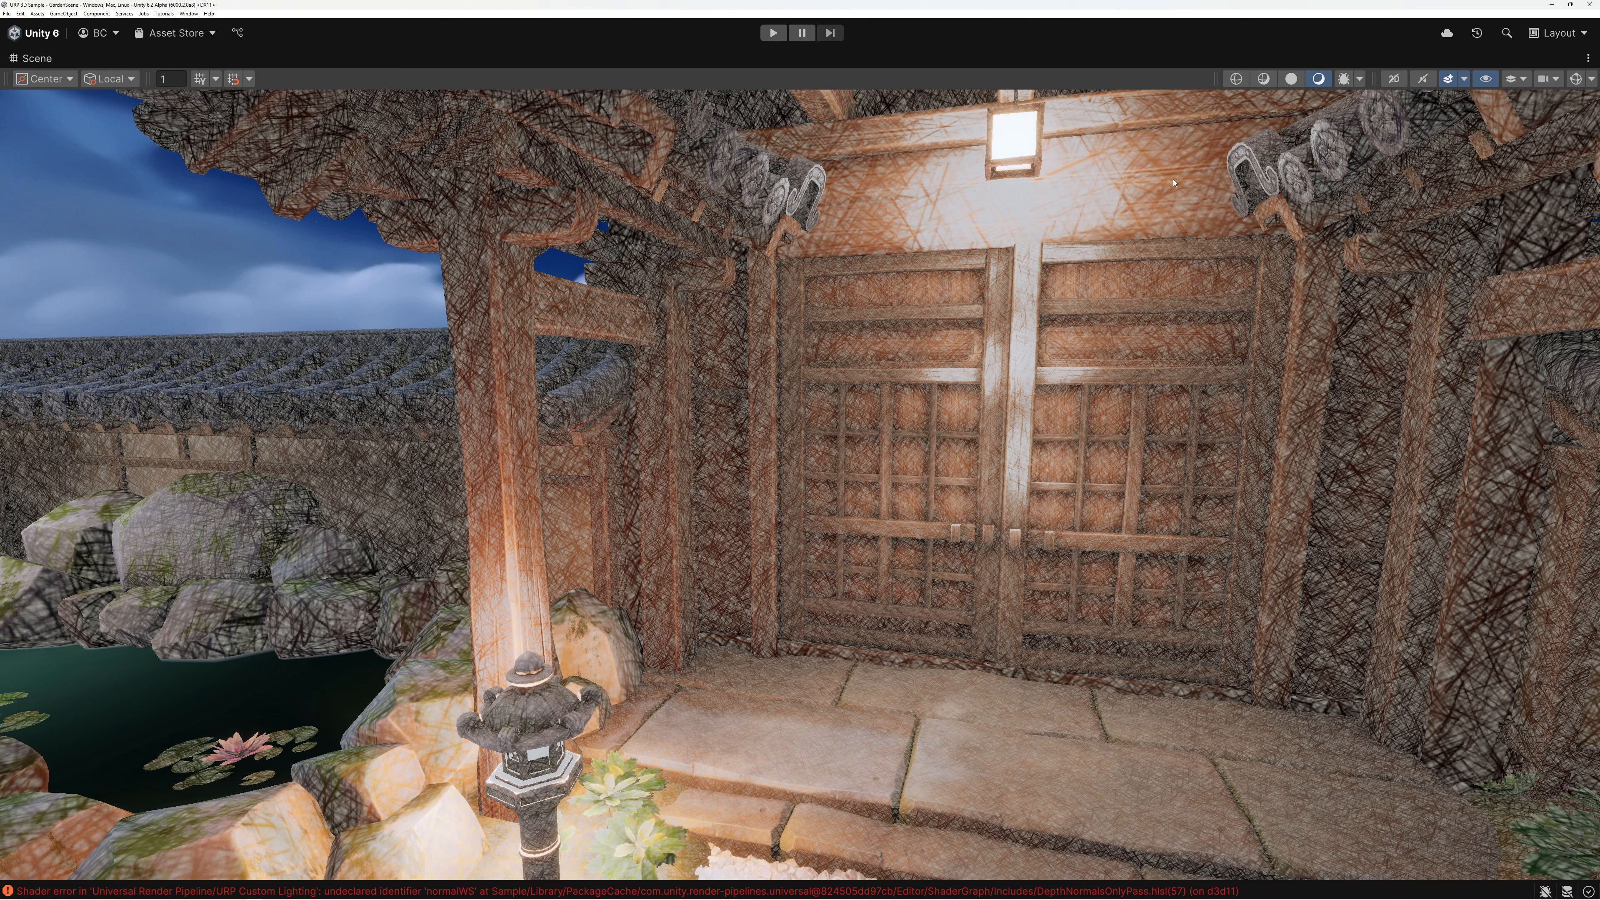
pyautogui.moveTo(1174, 183); pyautogui.dragTo(1161, 335, button='right')
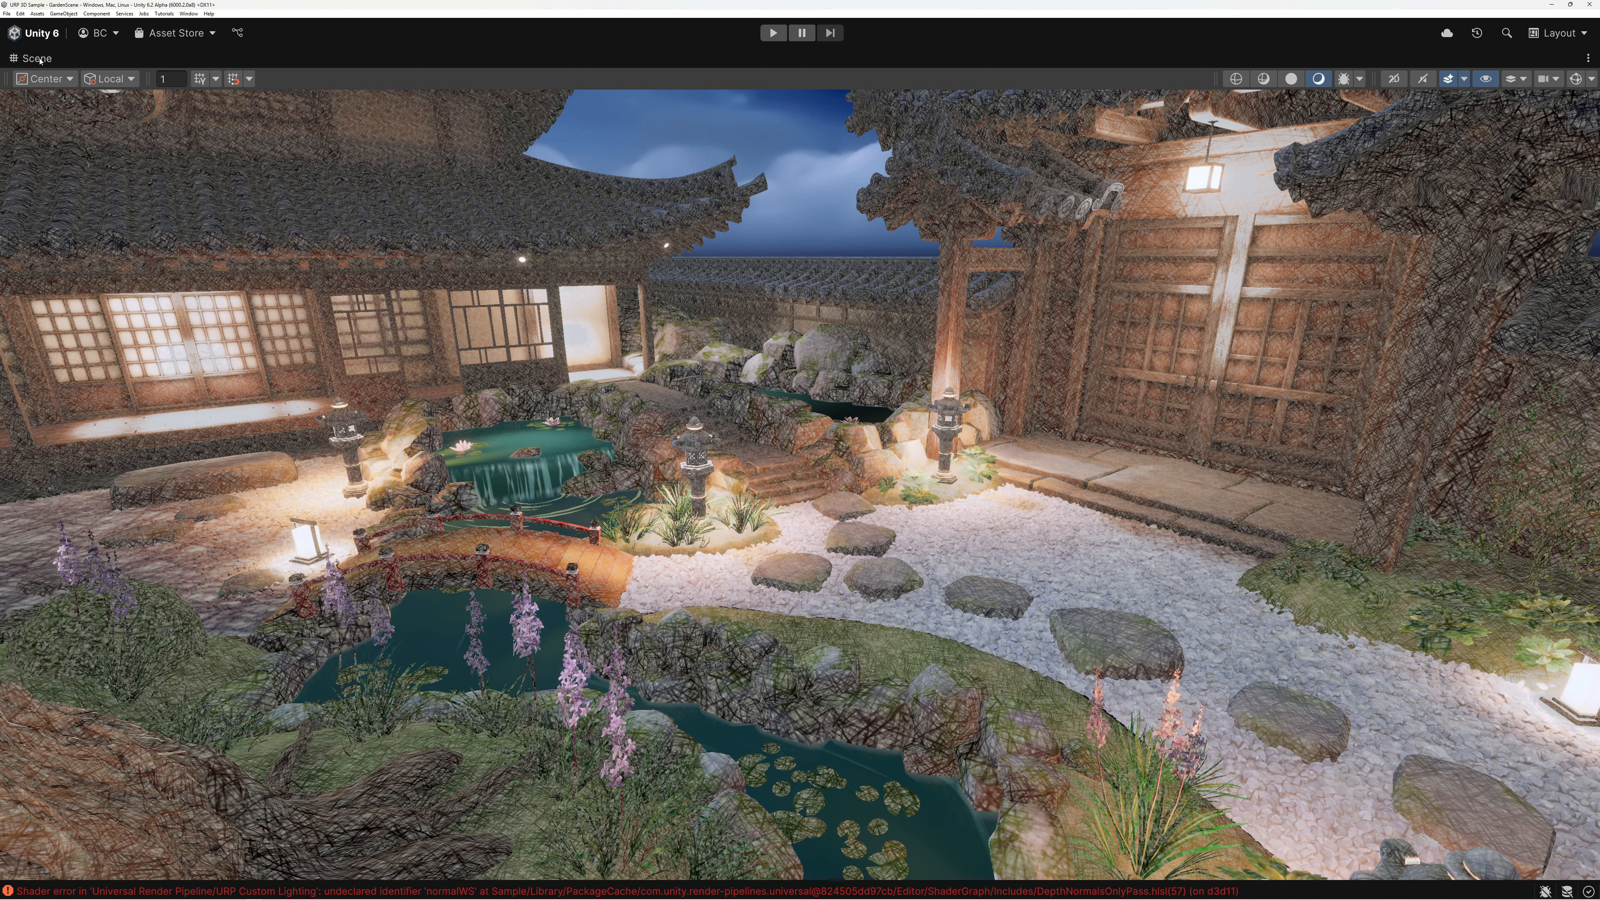
# - Set the Power node's exponent to 1 in the PencilLighting graph, save it, and review the garden scene
pyautogui.doubleClick(54, 57)
pyautogui.click(862, 57)
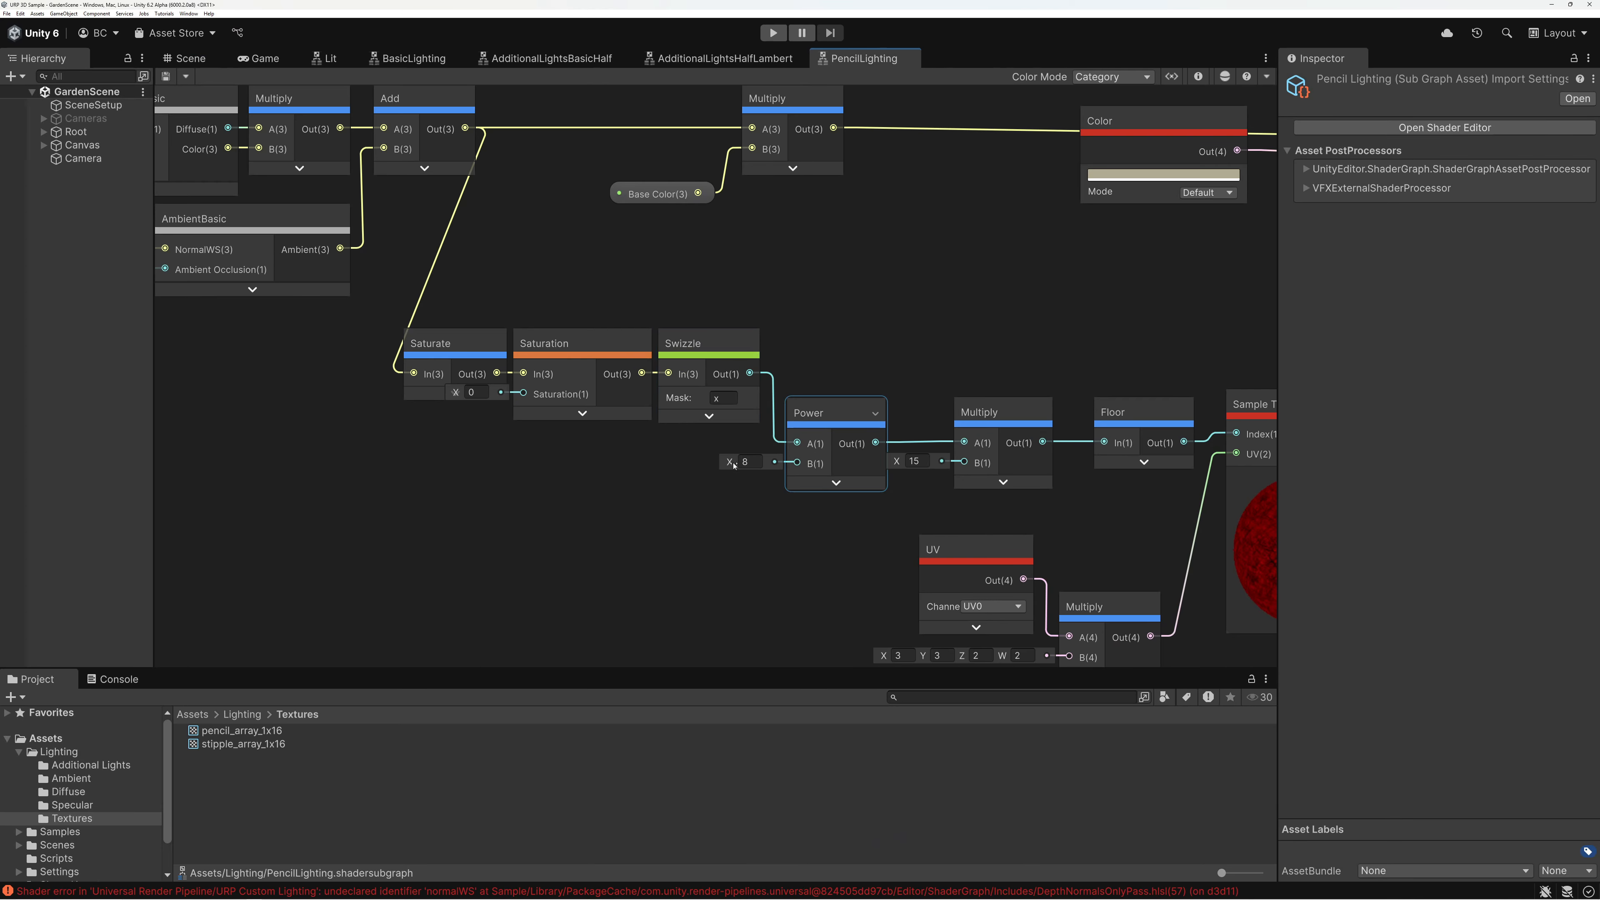
pyautogui.scroll(7, 754, 466)
pyautogui.click(750, 452)
pyautogui.write('1')
pyautogui.click(554, 457)
pyautogui.click(170, 78)
pyautogui.click(186, 57)
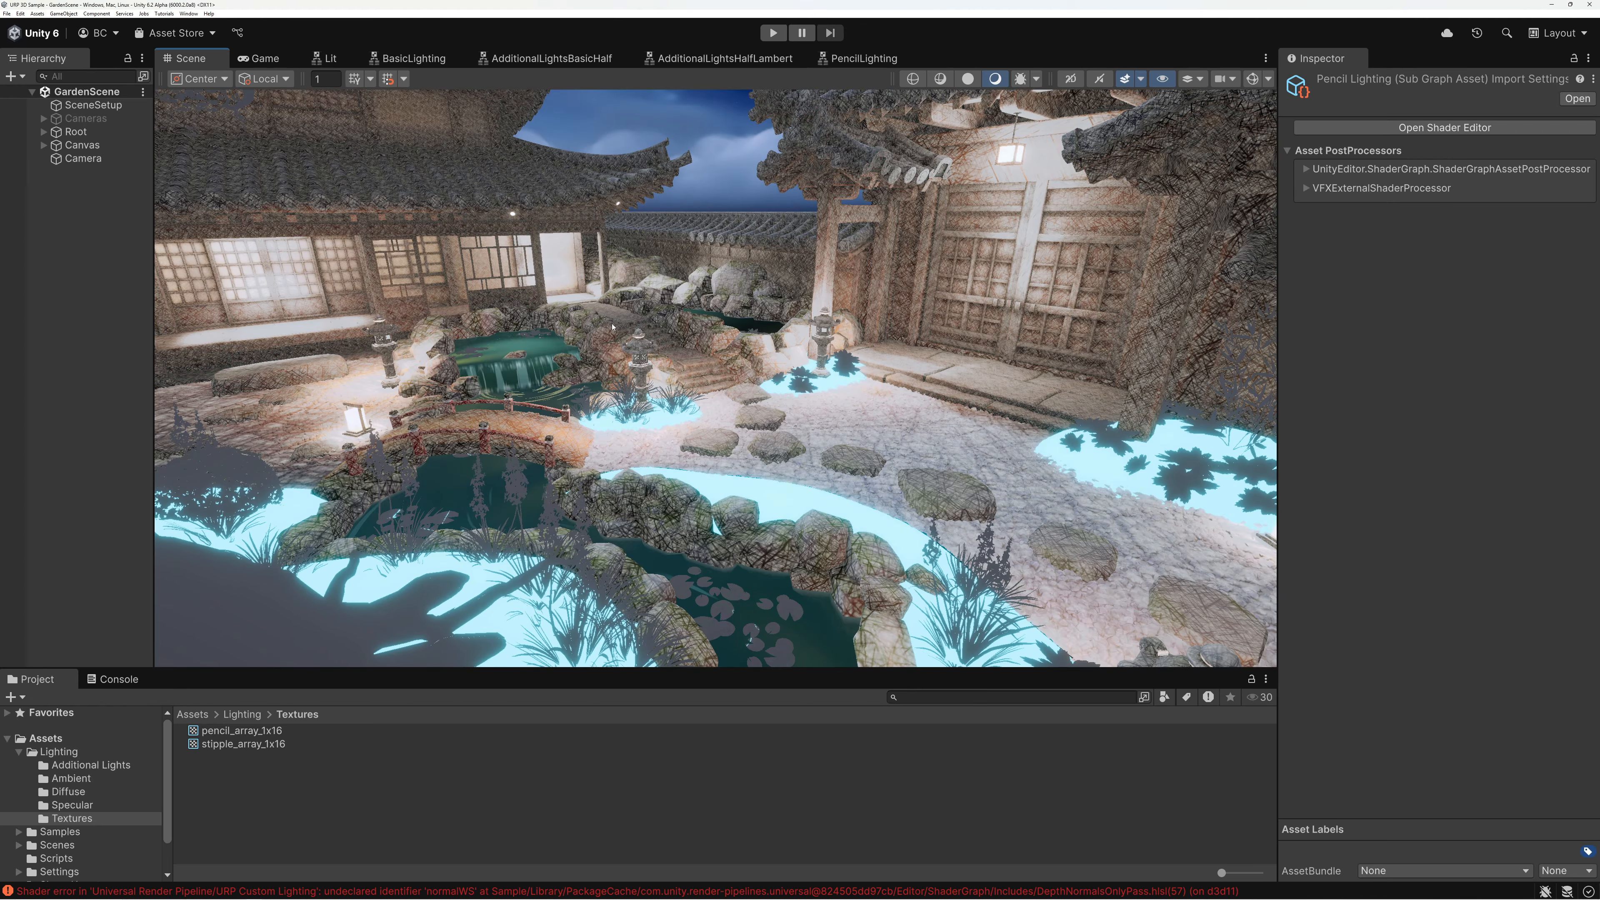
pyautogui.moveTo(700, 326); pyautogui.dragTo(1017, 345, button='right')
pyautogui.press('w')
# - Set the Power node's exponent to 4 in the PencilLighting graph, save it, and check the garden scene
pyautogui.click(862, 58)
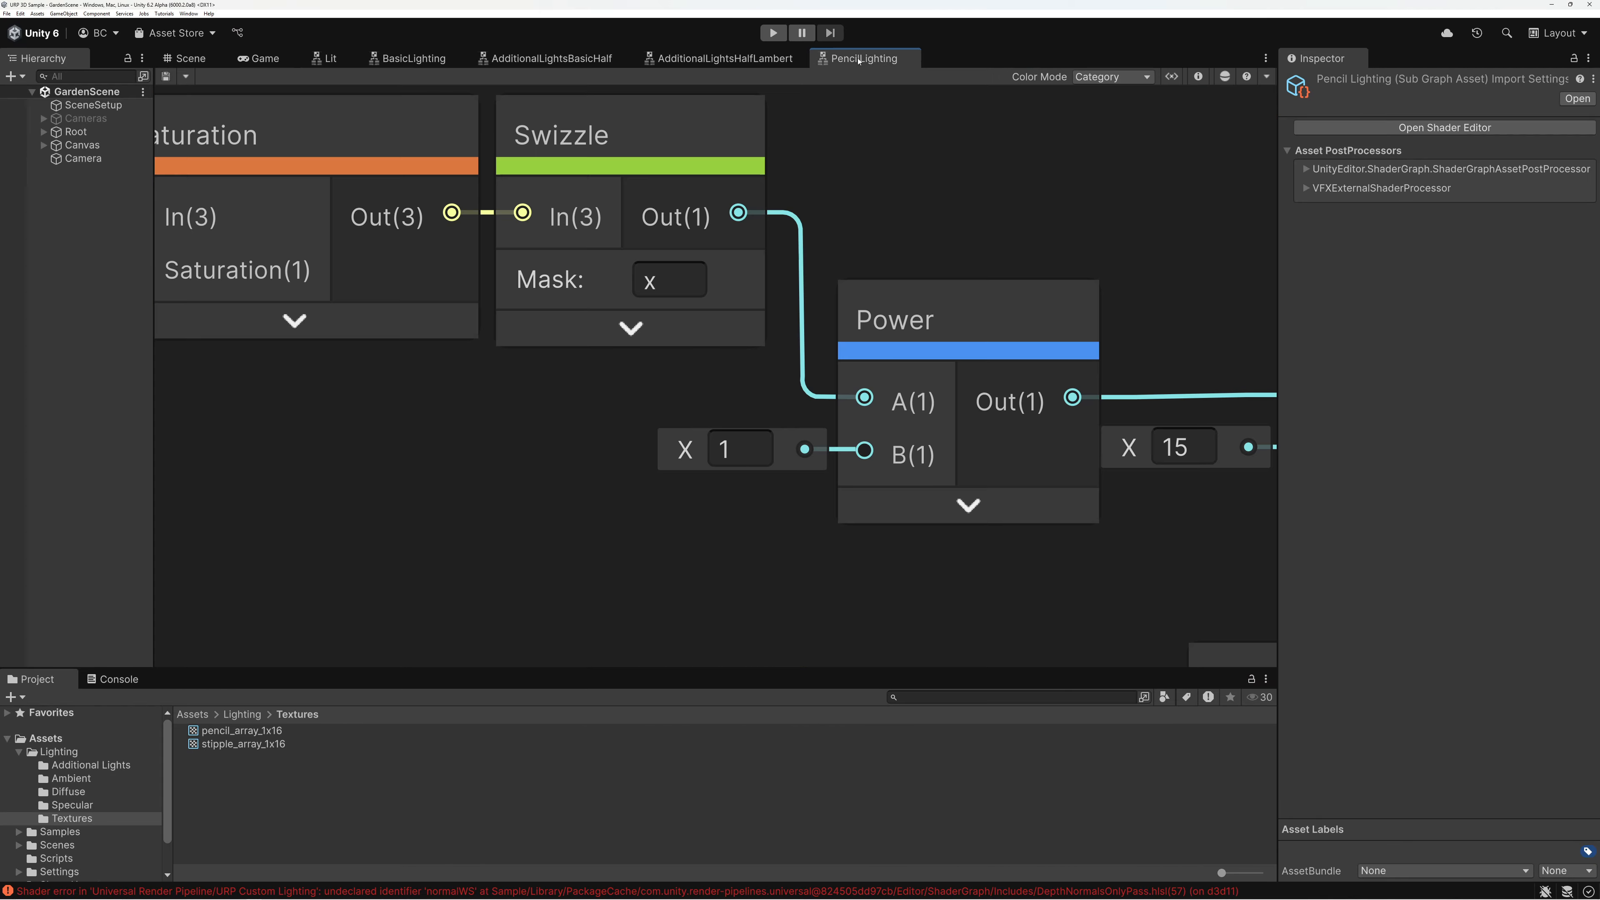
pyautogui.click(743, 452)
pyautogui.write('4')
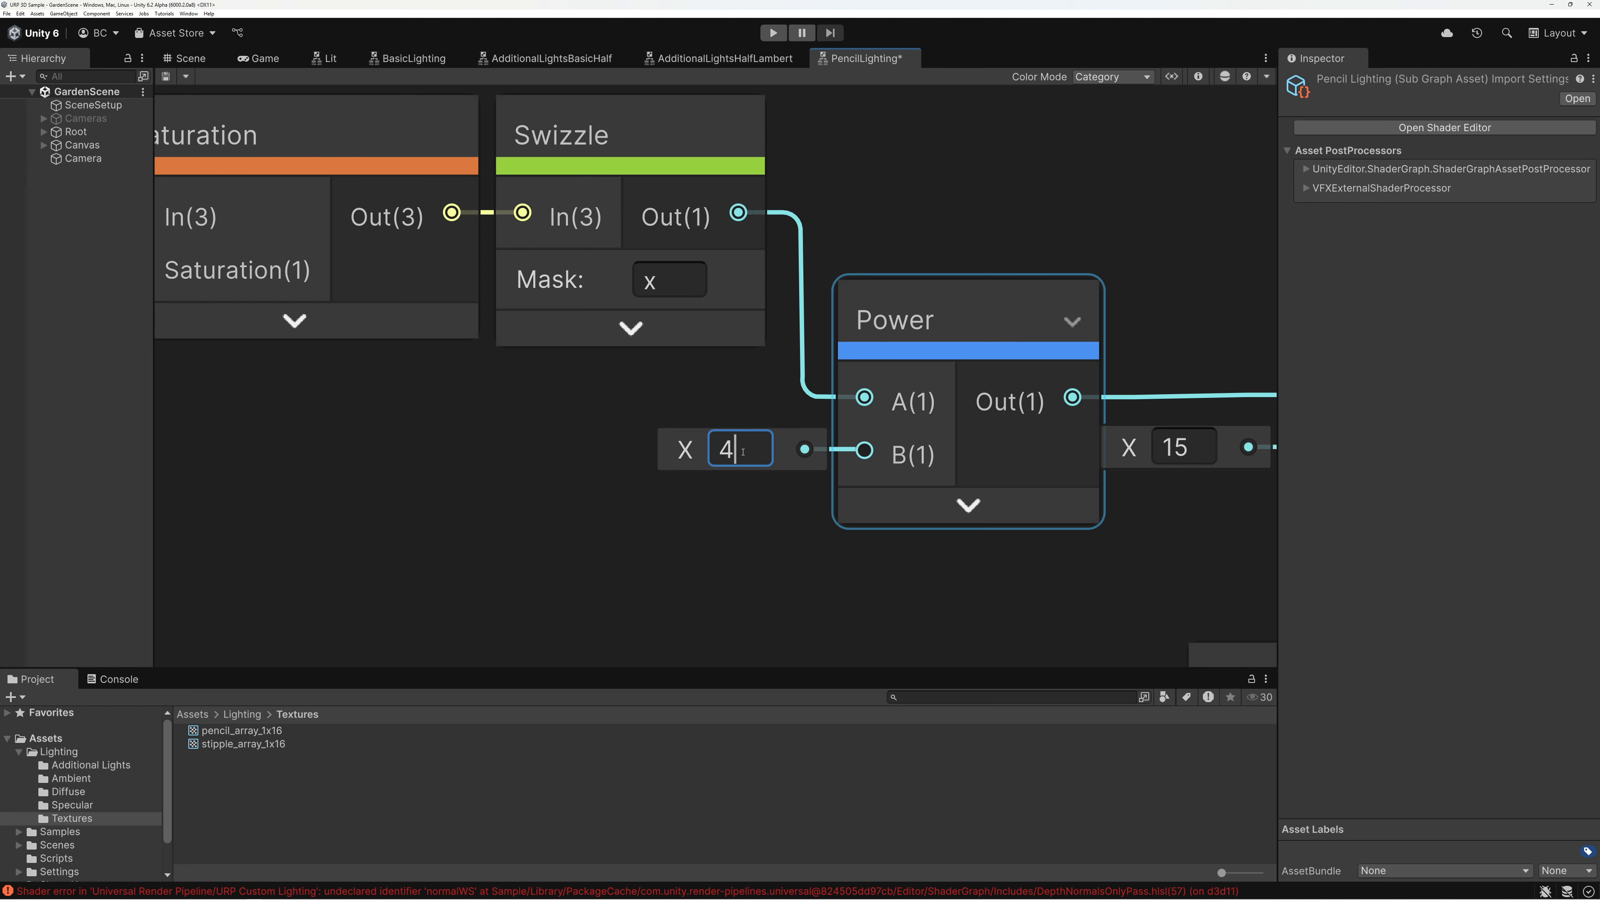
pyautogui.click(166, 77)
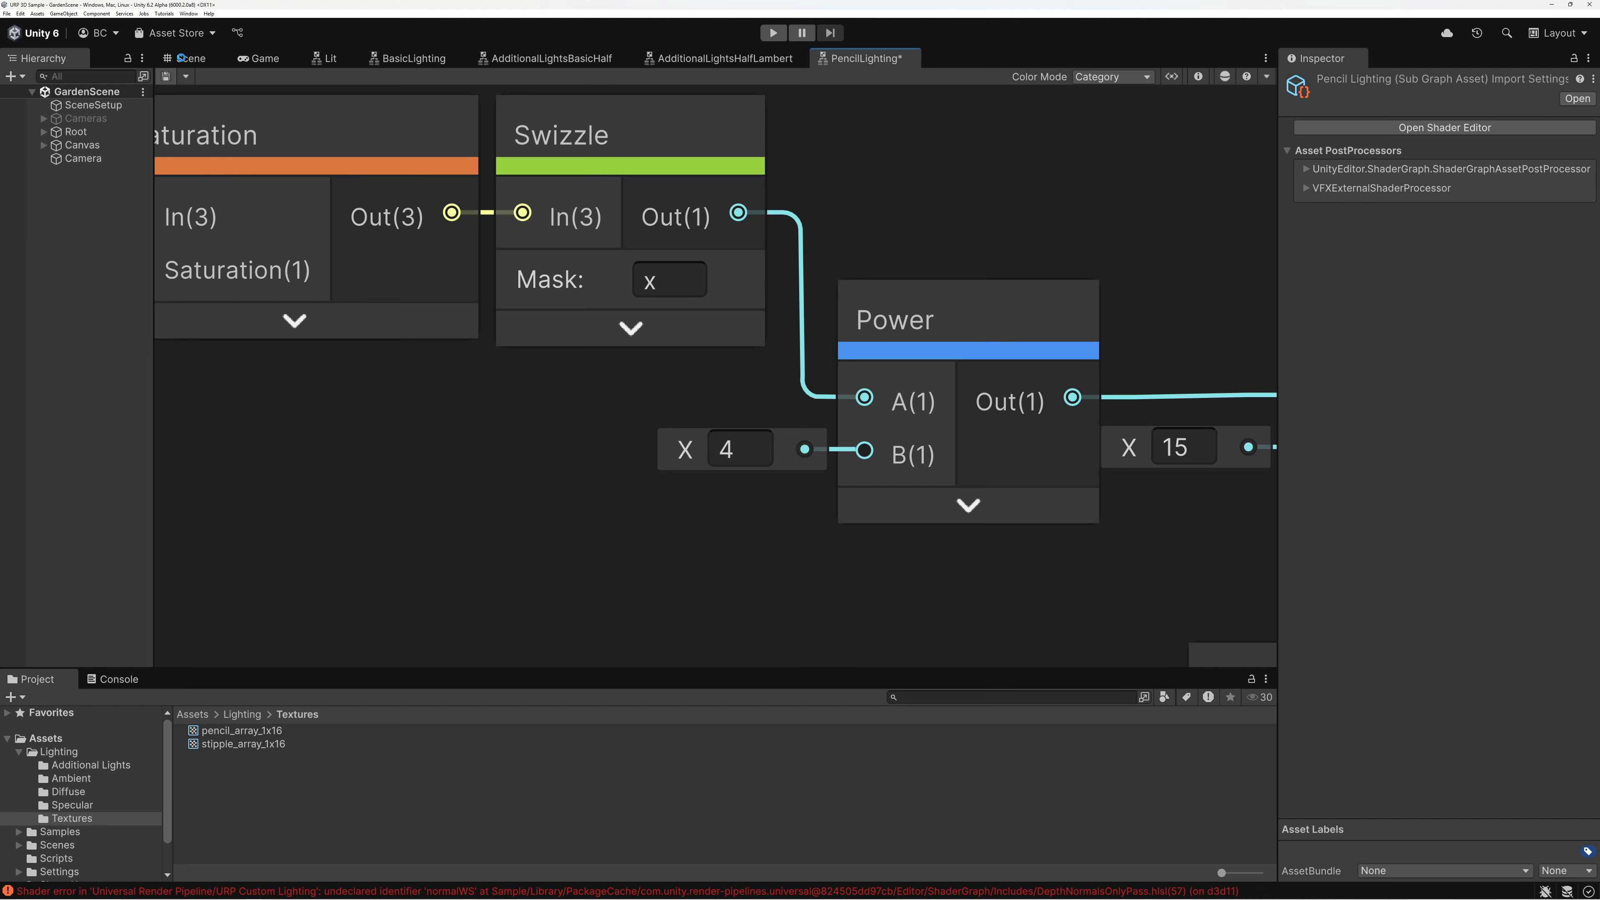
pyautogui.click(189, 58)
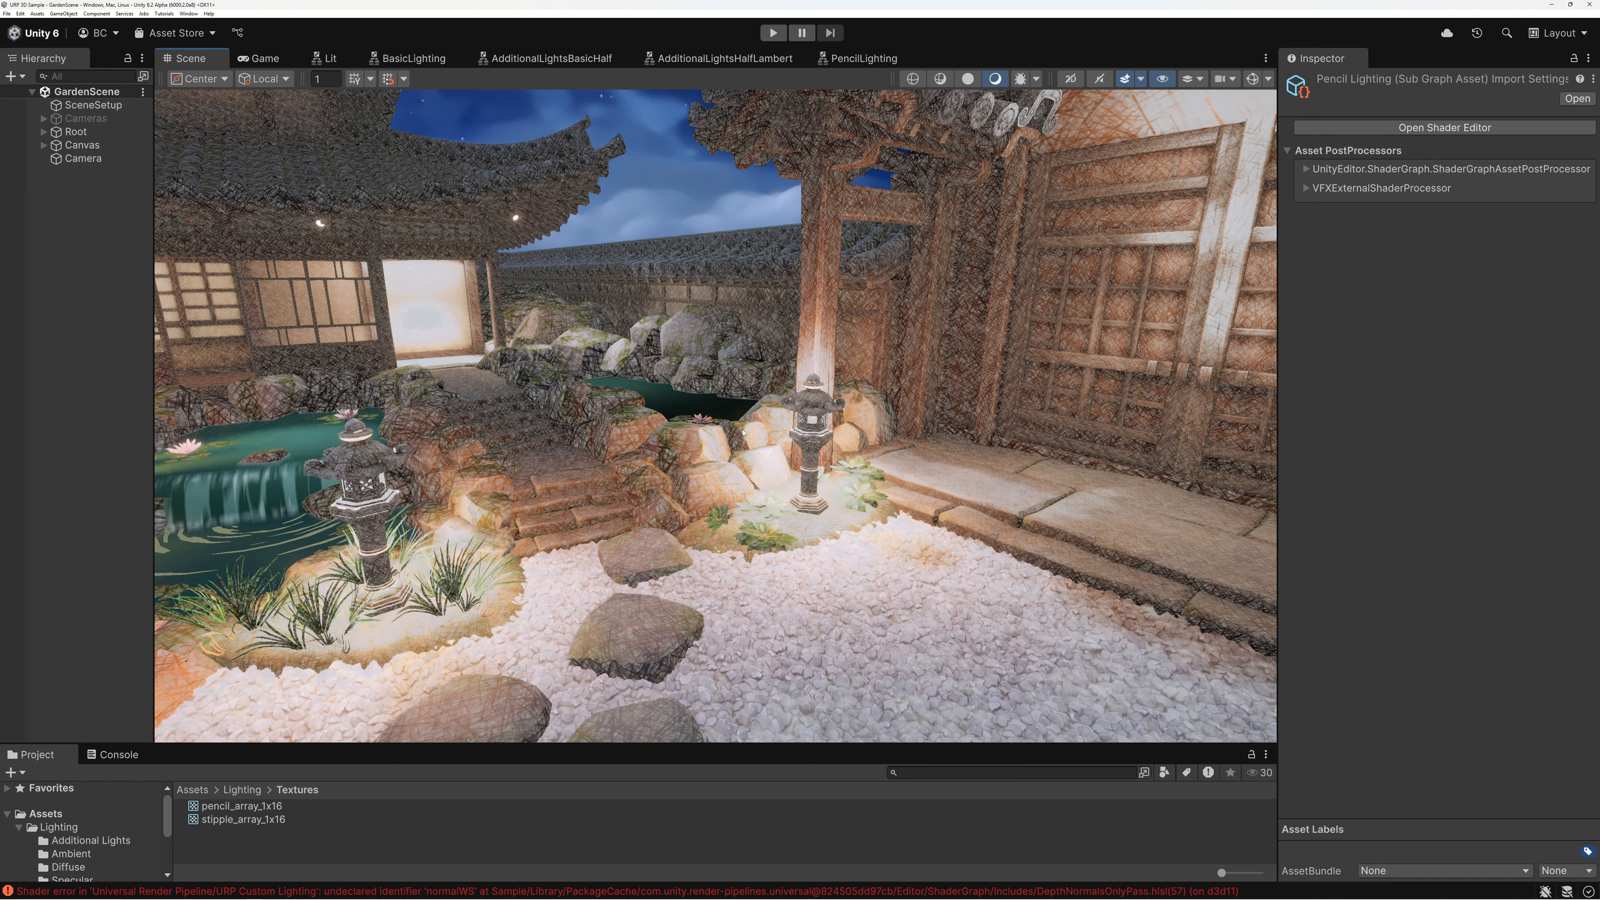
pyautogui.moveTo(743, 432); pyautogui.dragTo(669, 465, button='right')
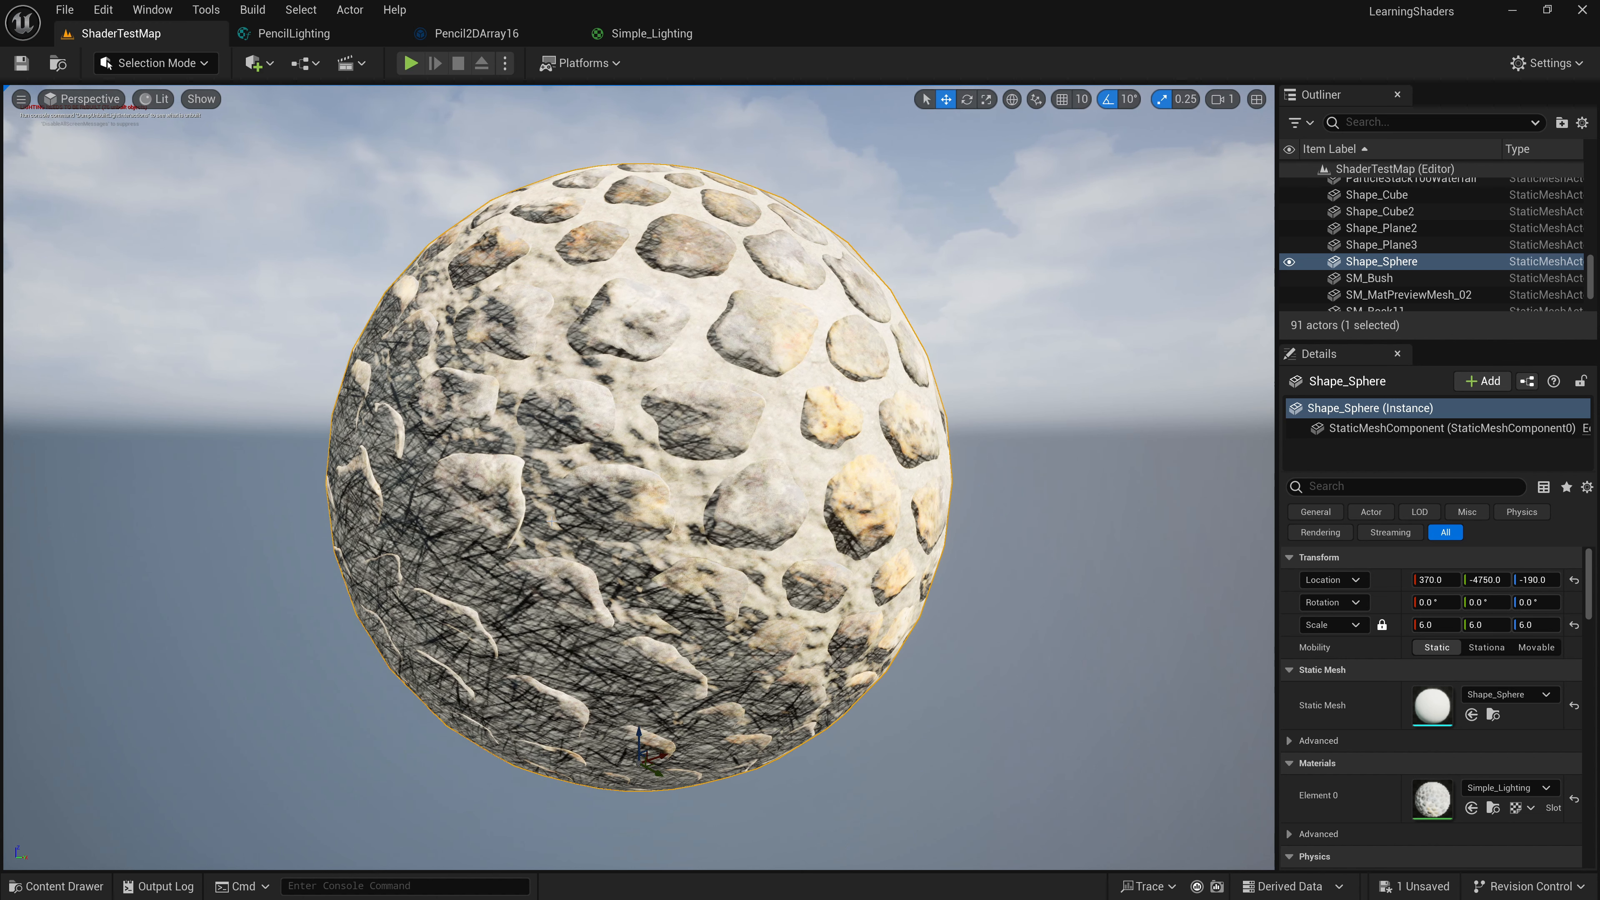
# - View the Pencil2DArray16 texture array in Unreal and show the Textures folder holding the numbered hatching images
pyautogui.click(477, 34)
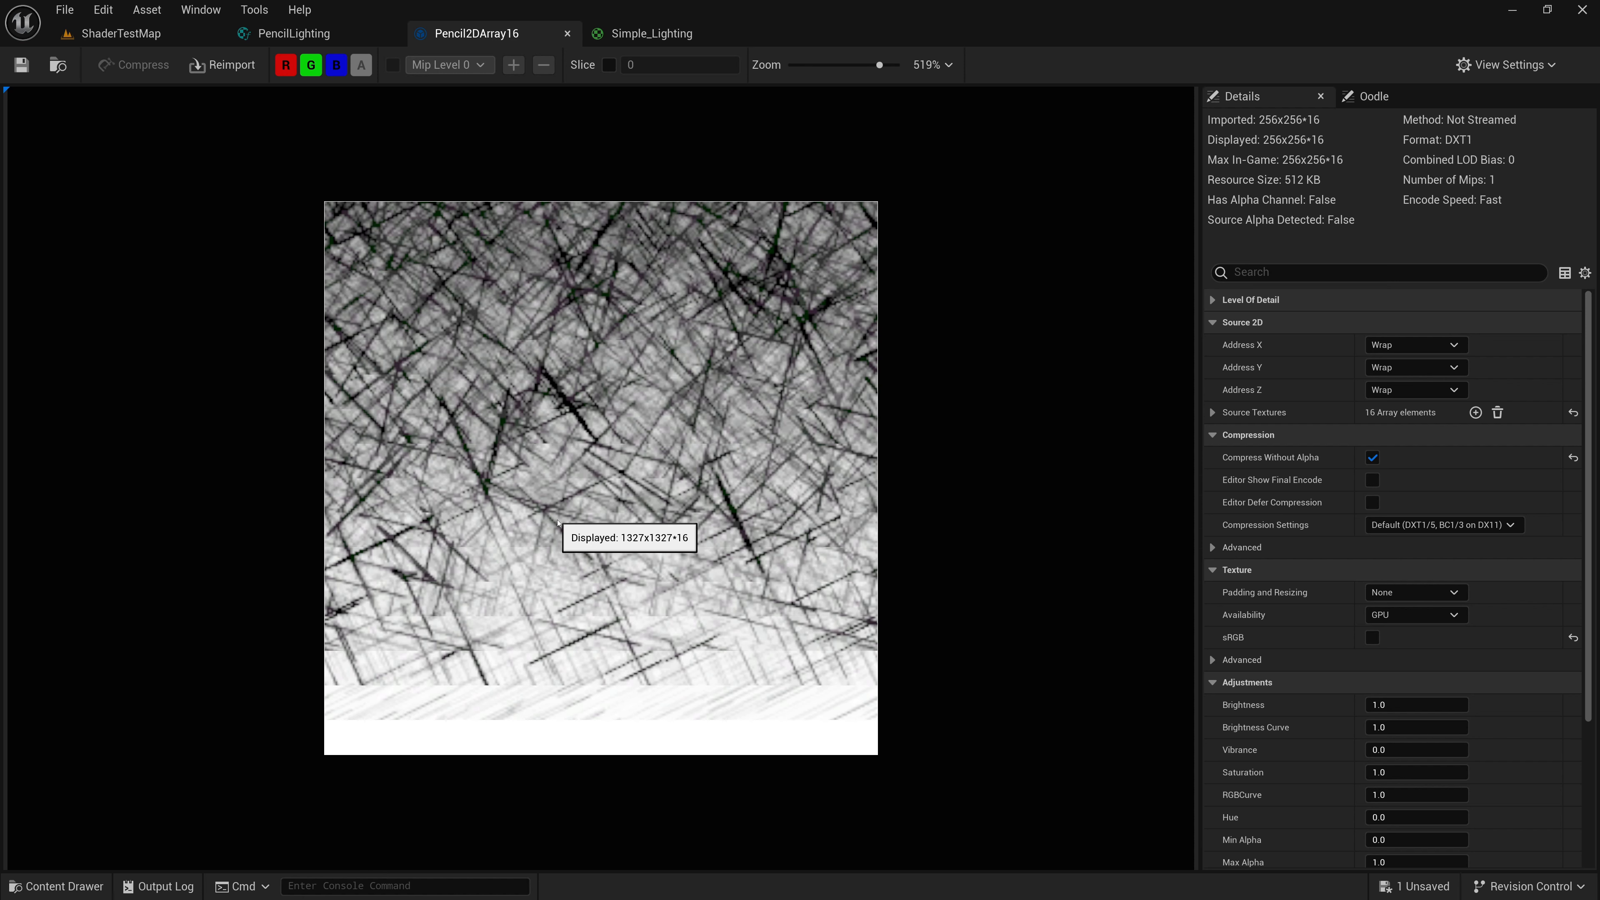
pyautogui.click(72, 888)
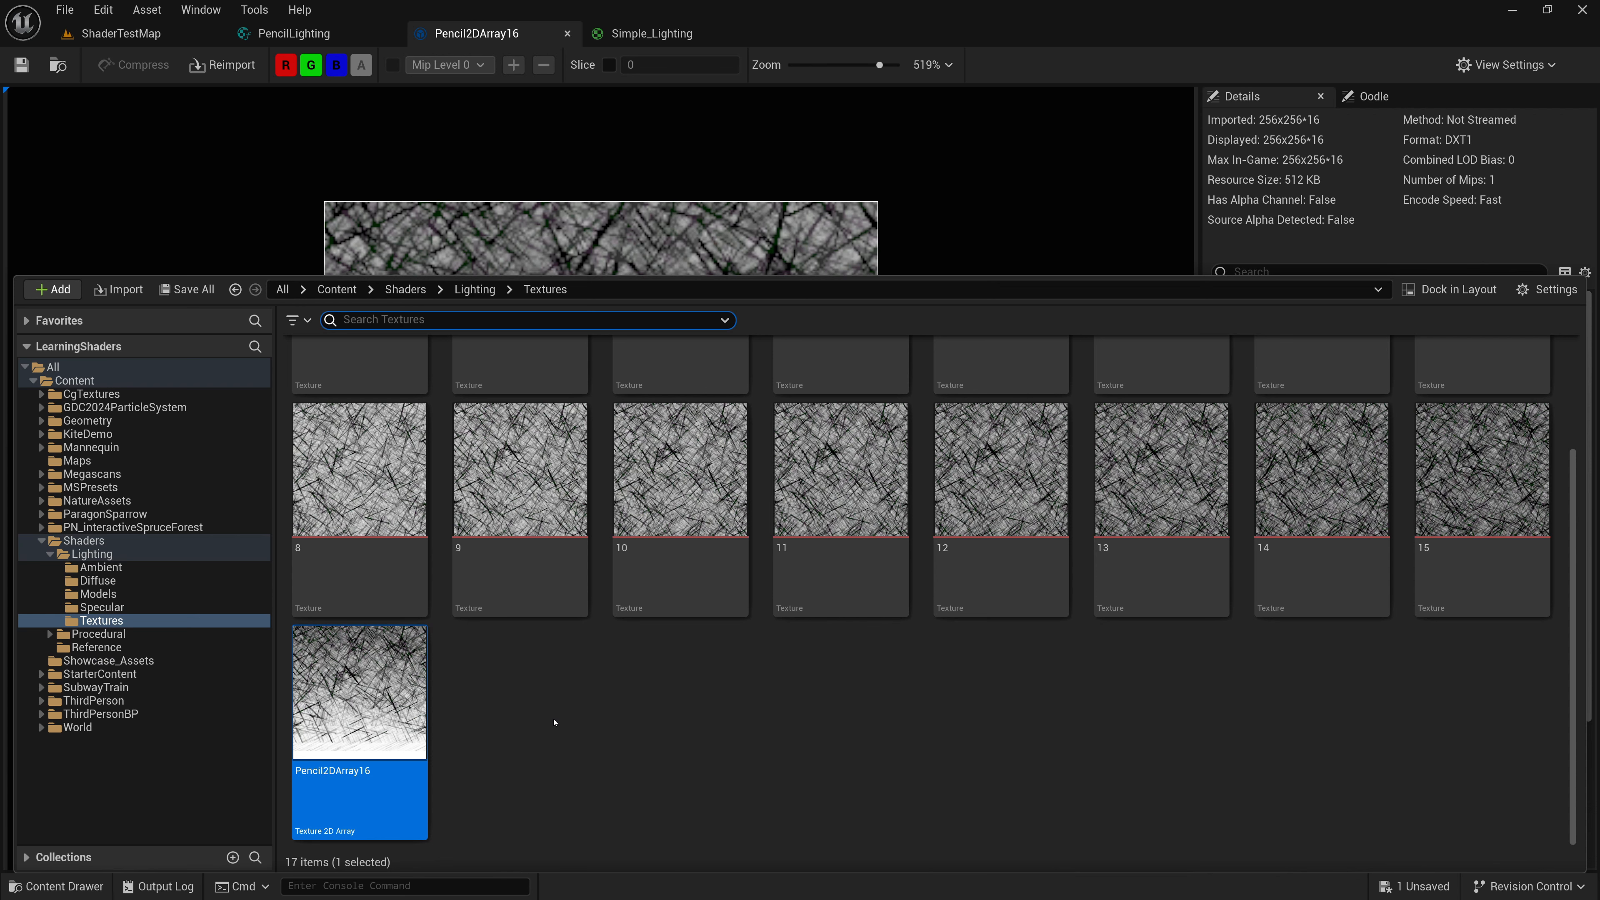
# - Review the hatching textures 0 to 15 and the Pencil2DArray16 asset in the Textures folder
pyautogui.scroll(3, 553, 723)
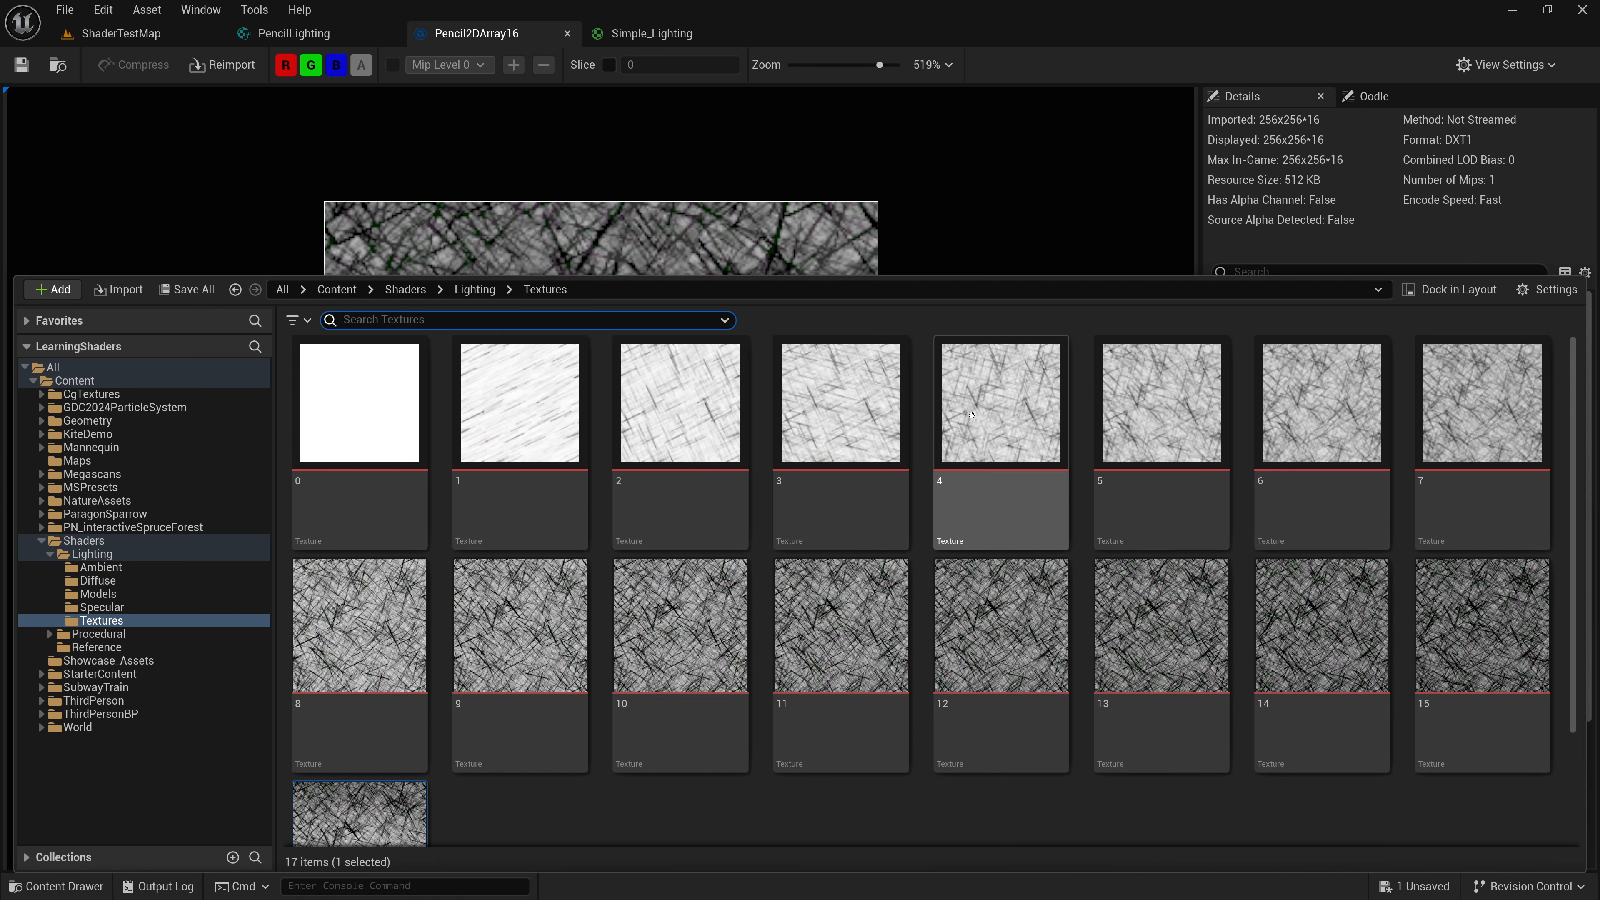
pyautogui.moveTo(1430, 384)
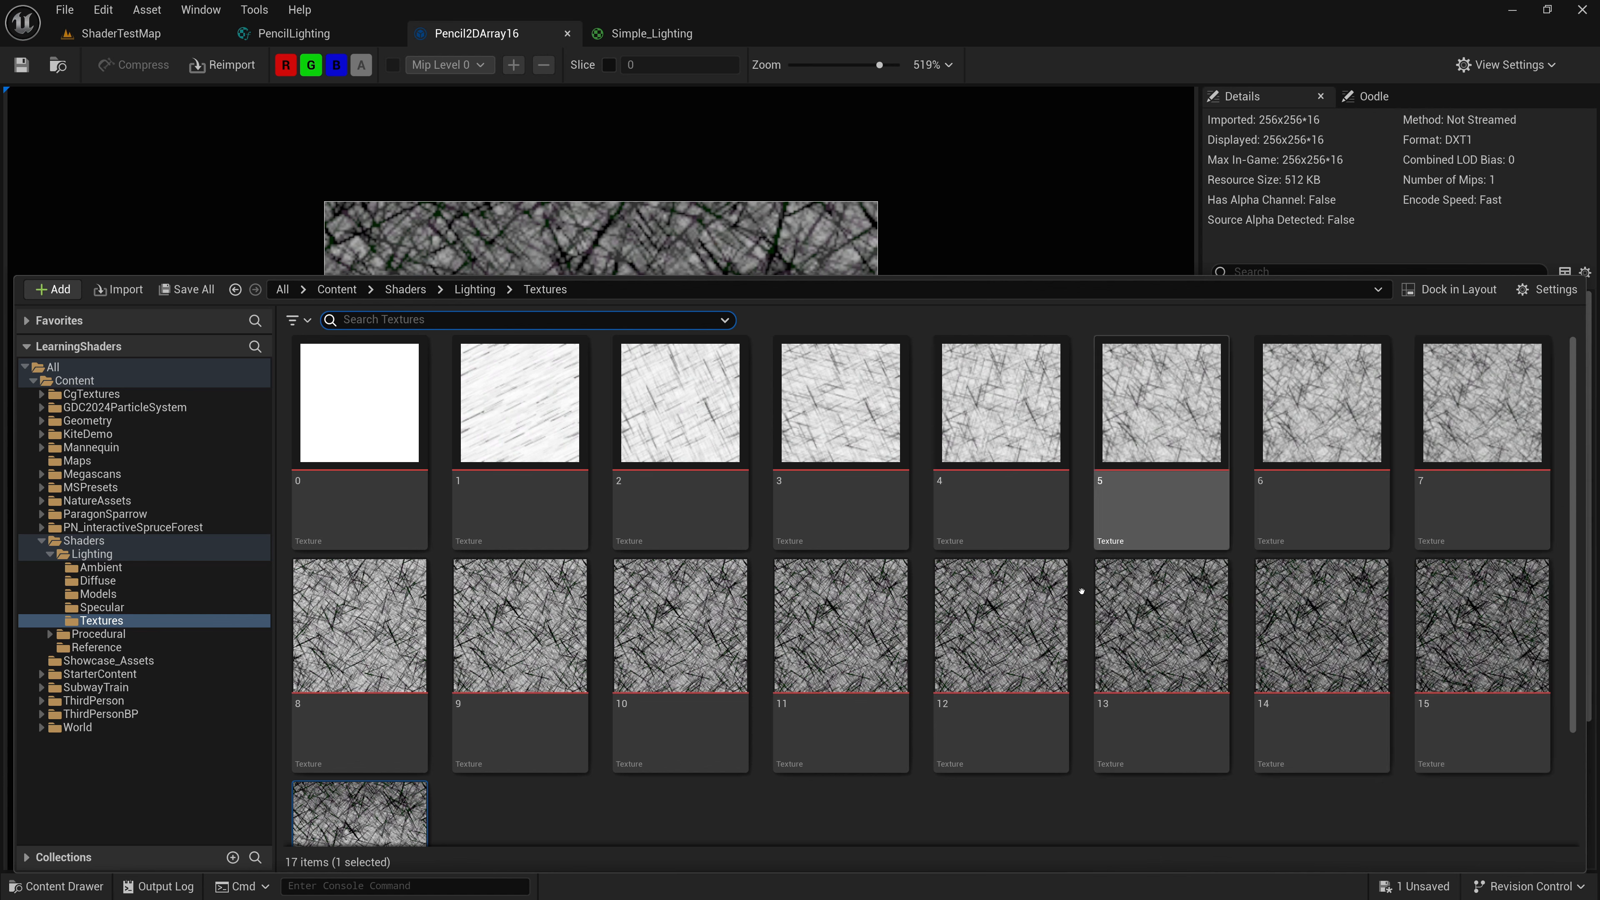
pyautogui.moveTo(393, 611)
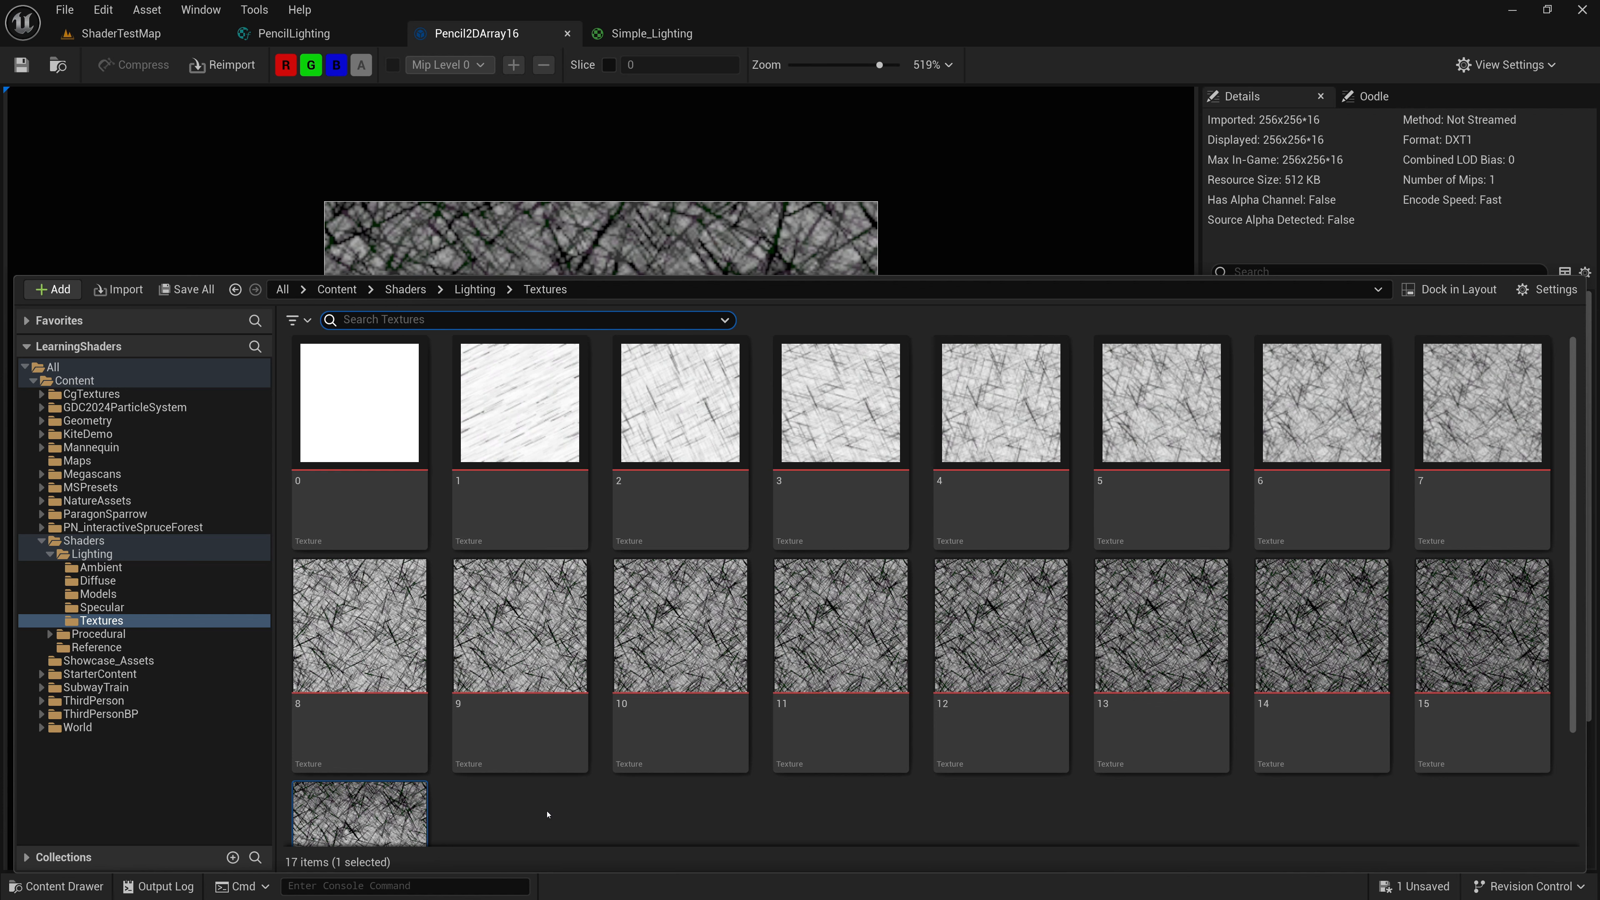
pyautogui.scroll(-2, 547, 815)
pyautogui.scroll(-1, 552, 770)
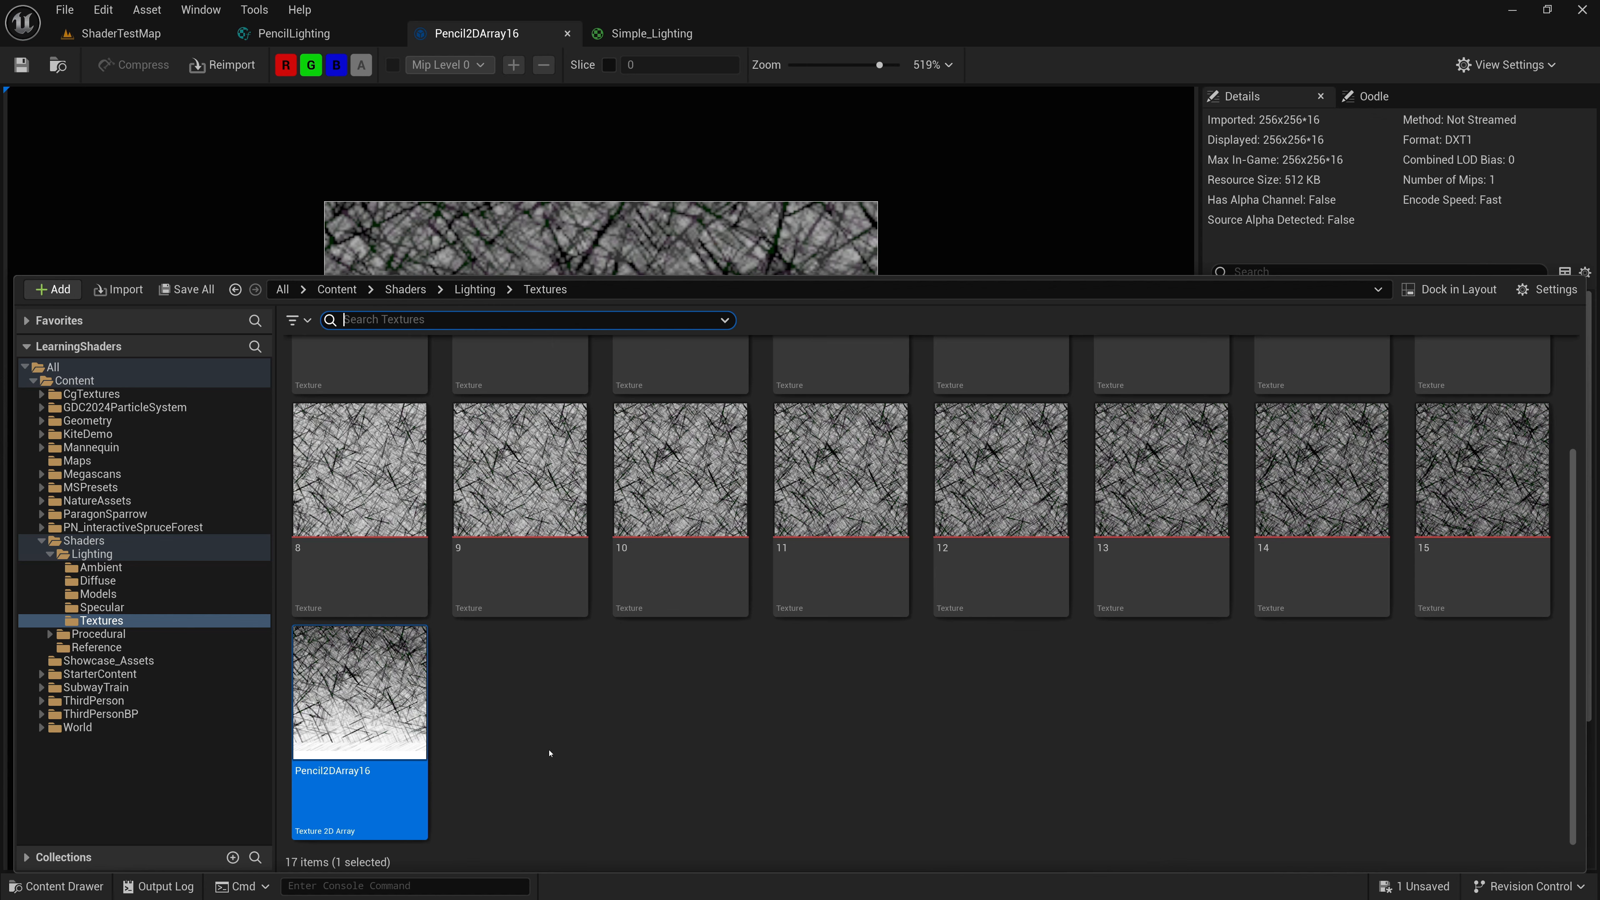
# - Show the Texture 2D Array option for new assets without creating one, and return to the Pencil2DArray16 texture view
pyautogui.rightClick(548, 699)
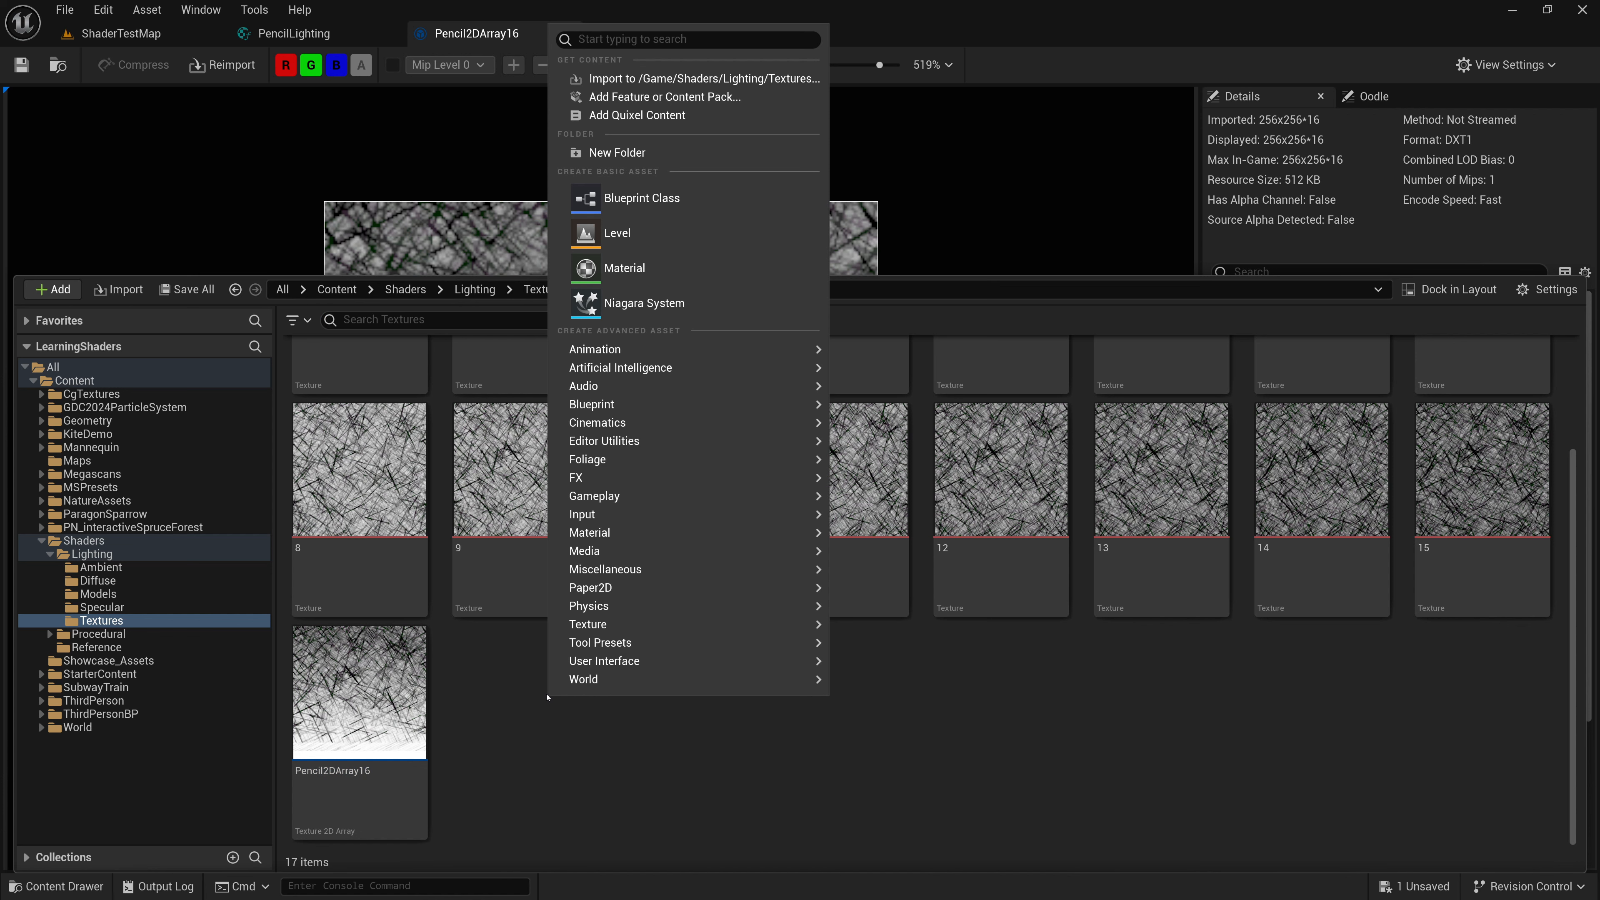
pyautogui.moveTo(628, 627)
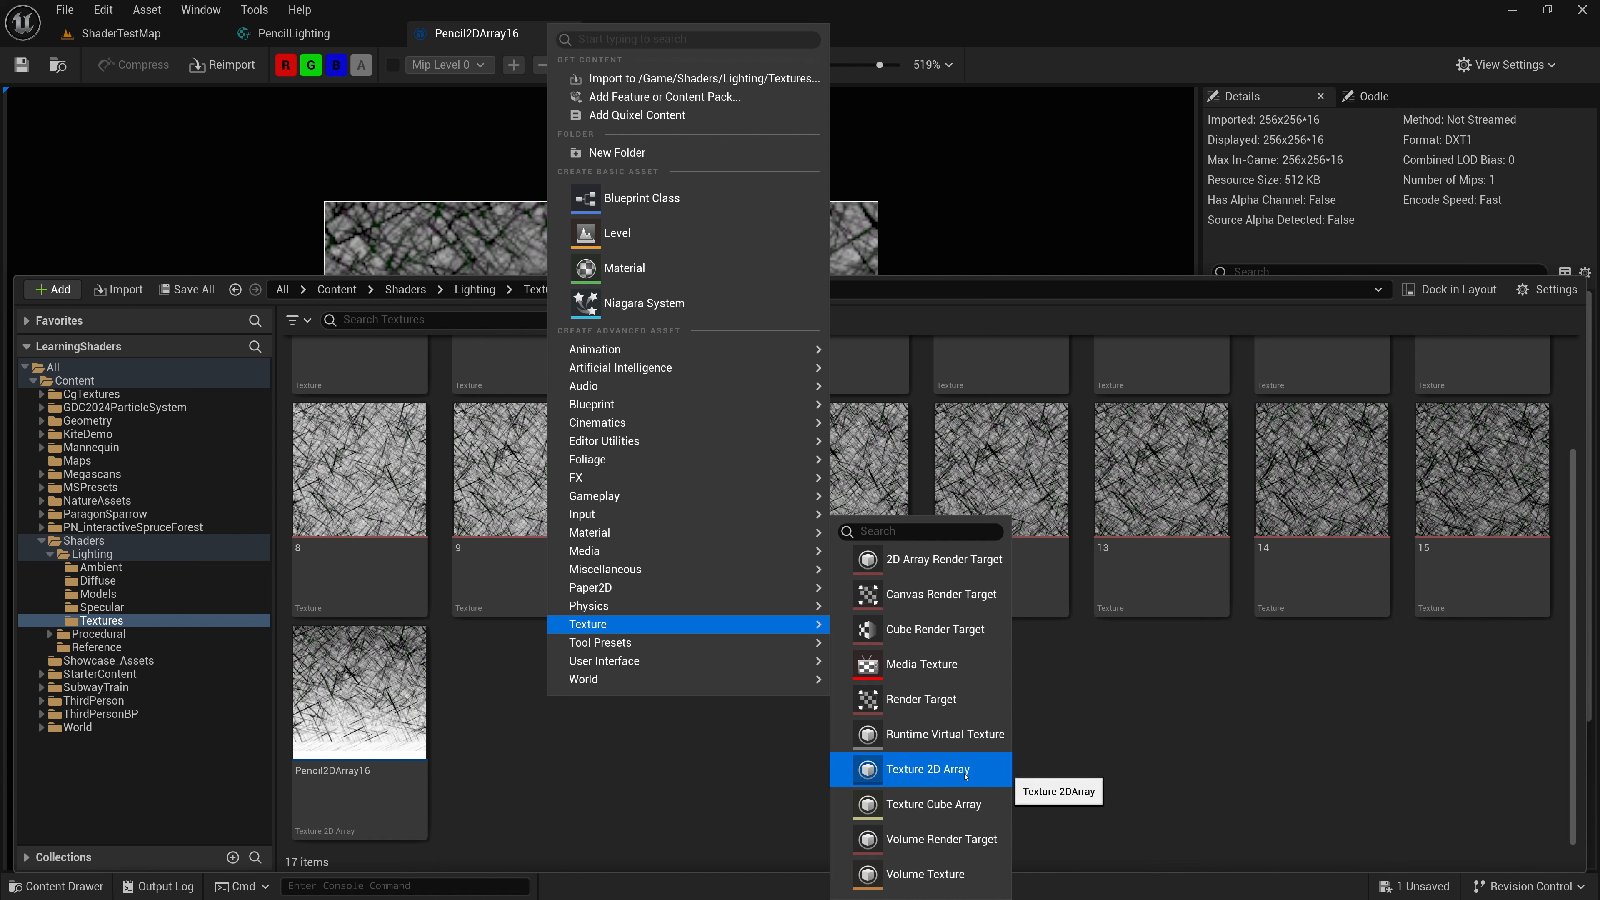
pyautogui.click(675, 779)
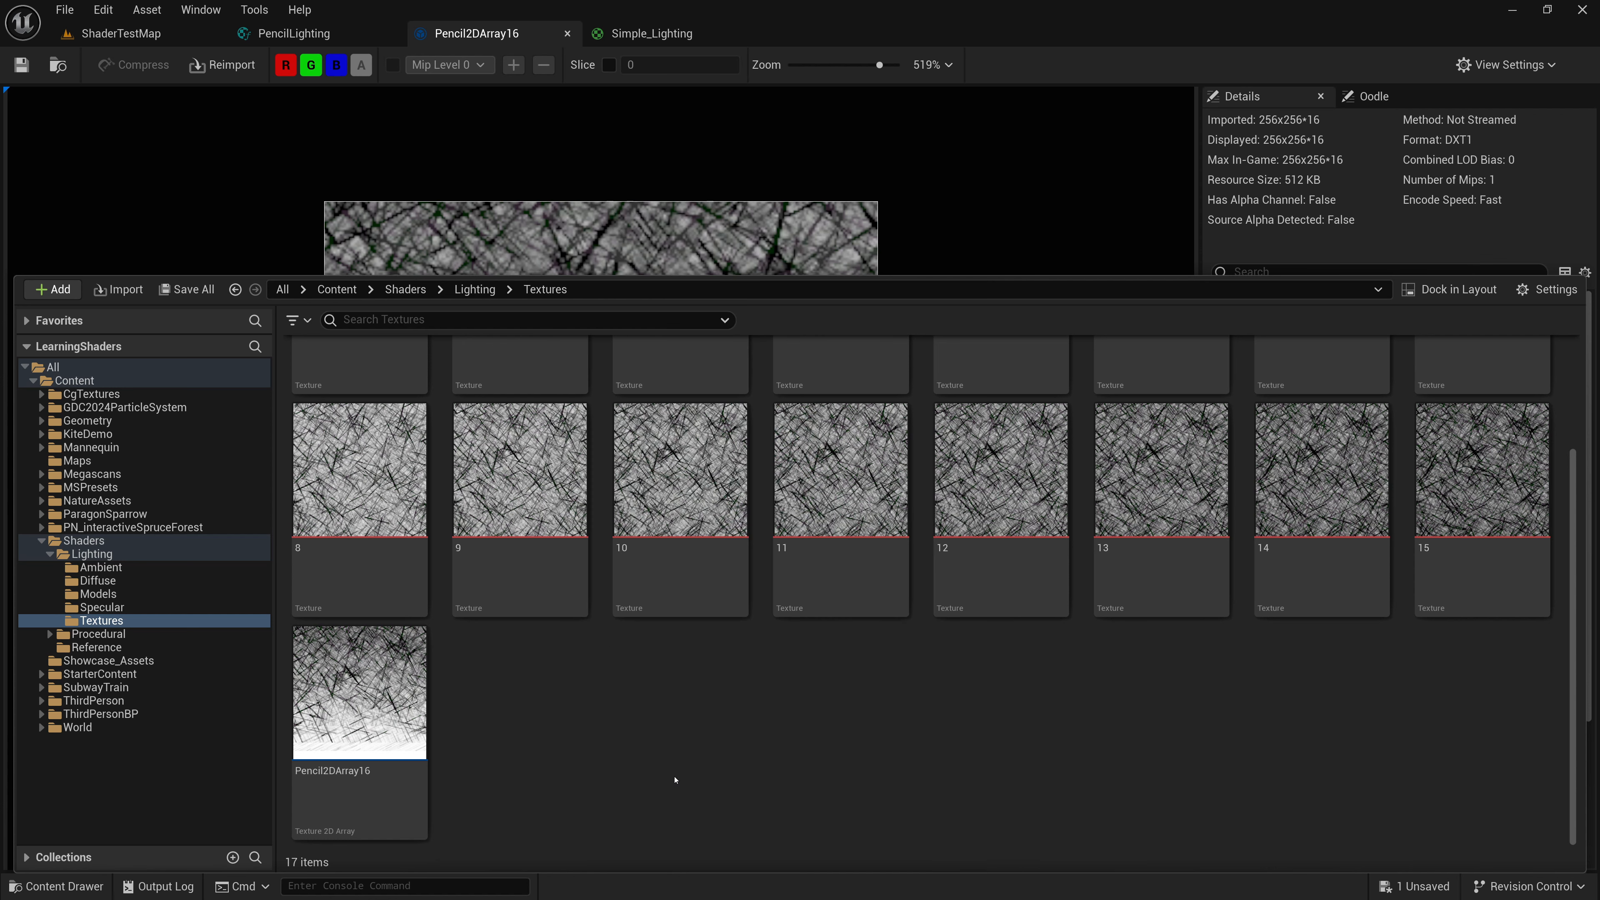
pyautogui.click(374, 684)
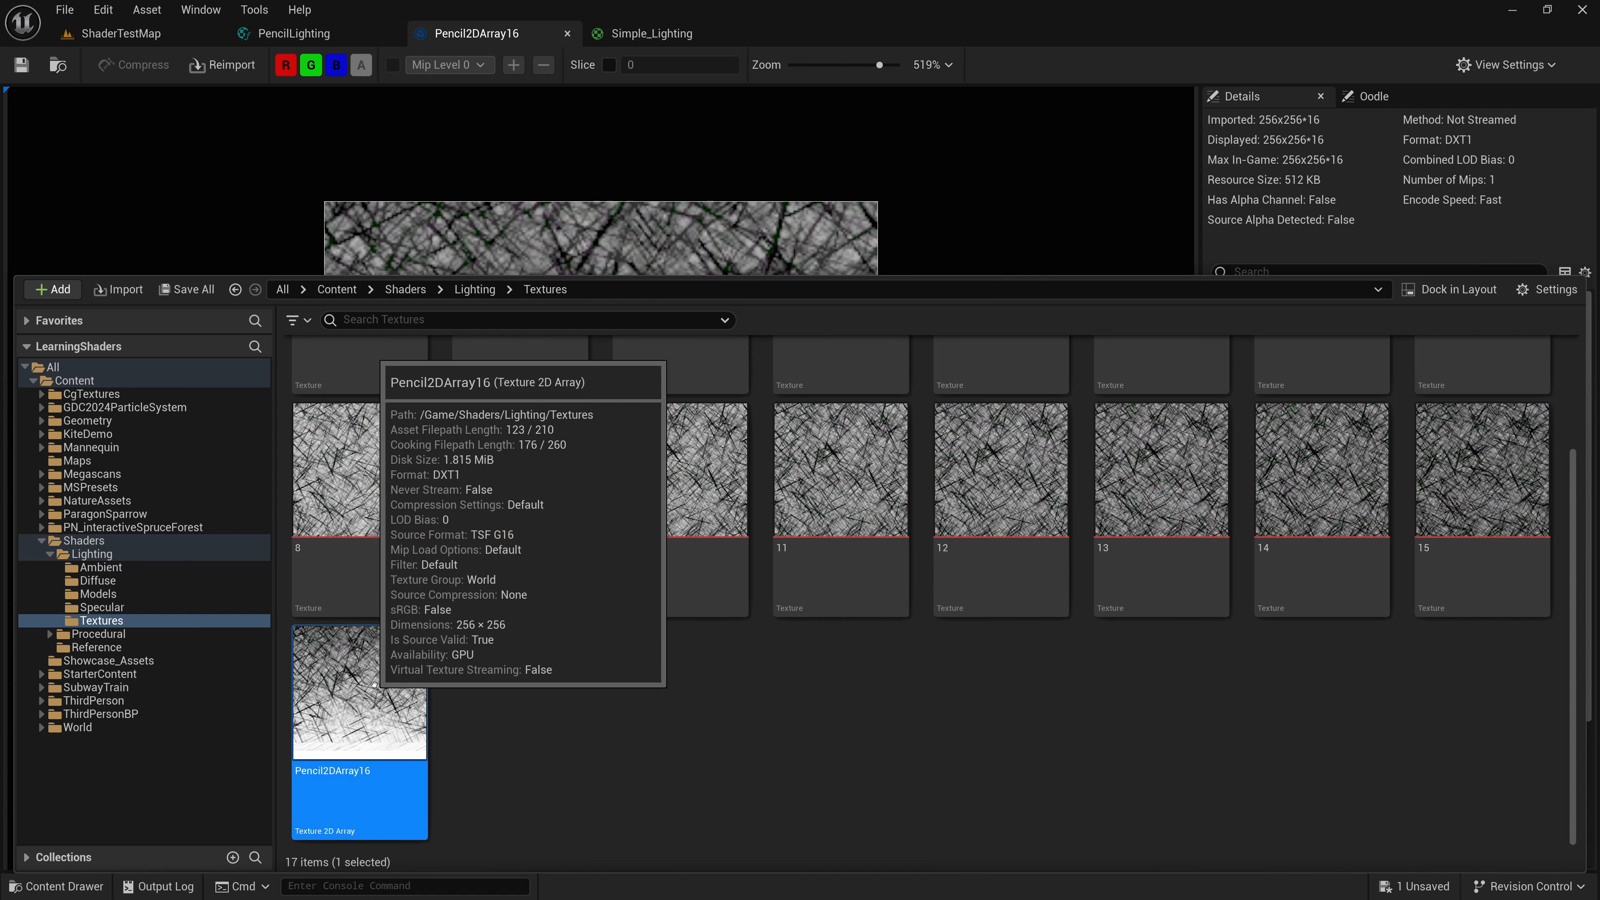
pyautogui.click(960, 220)
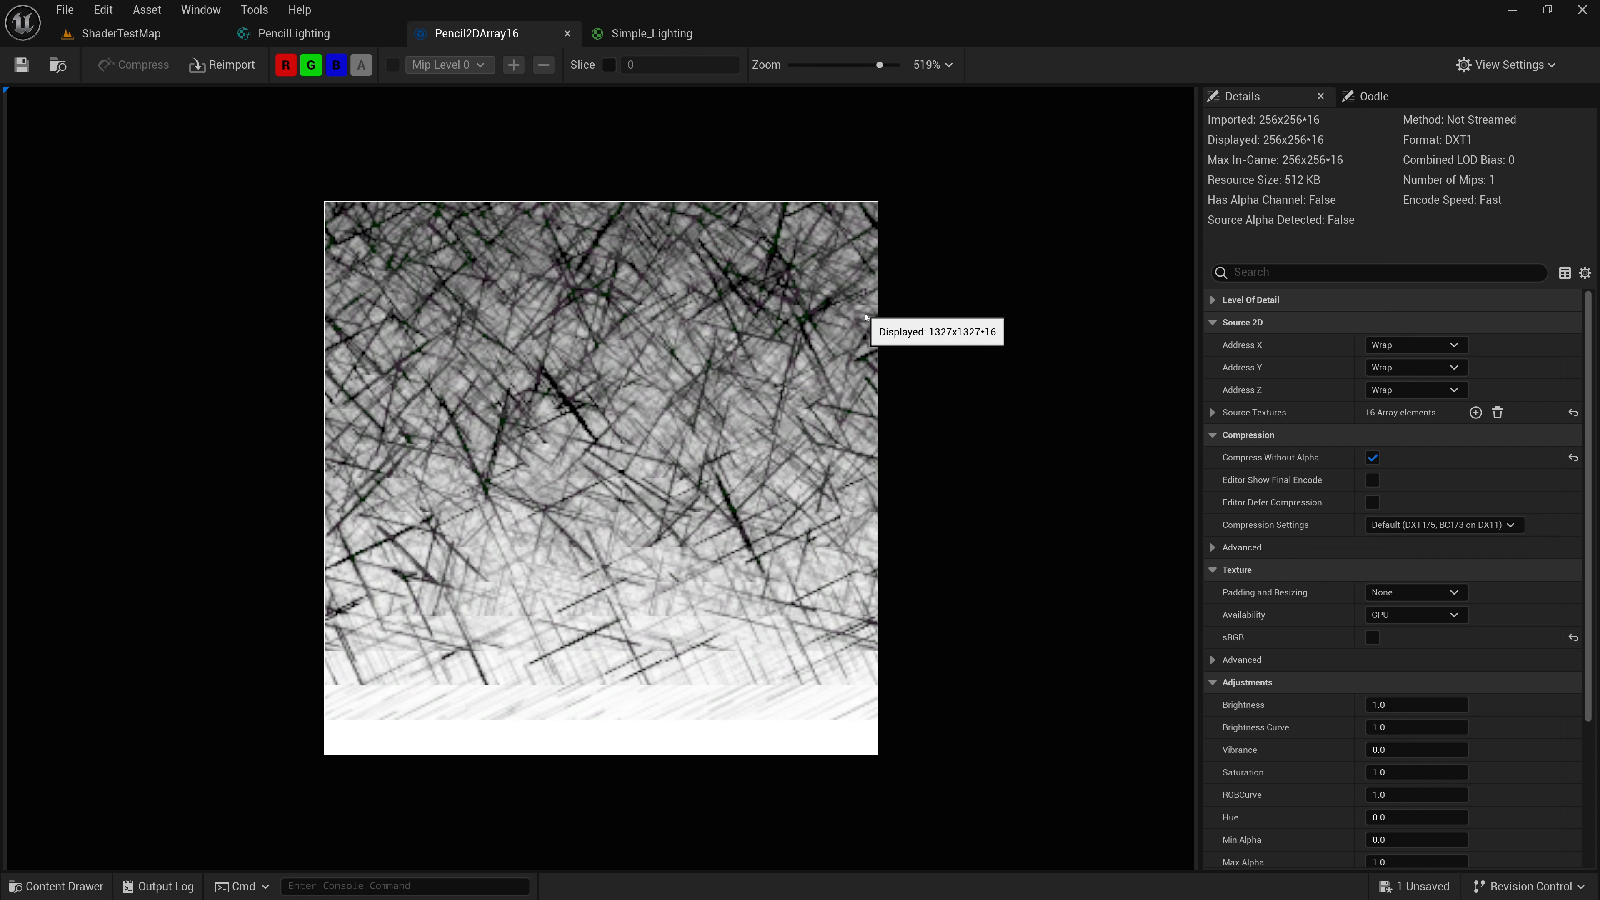